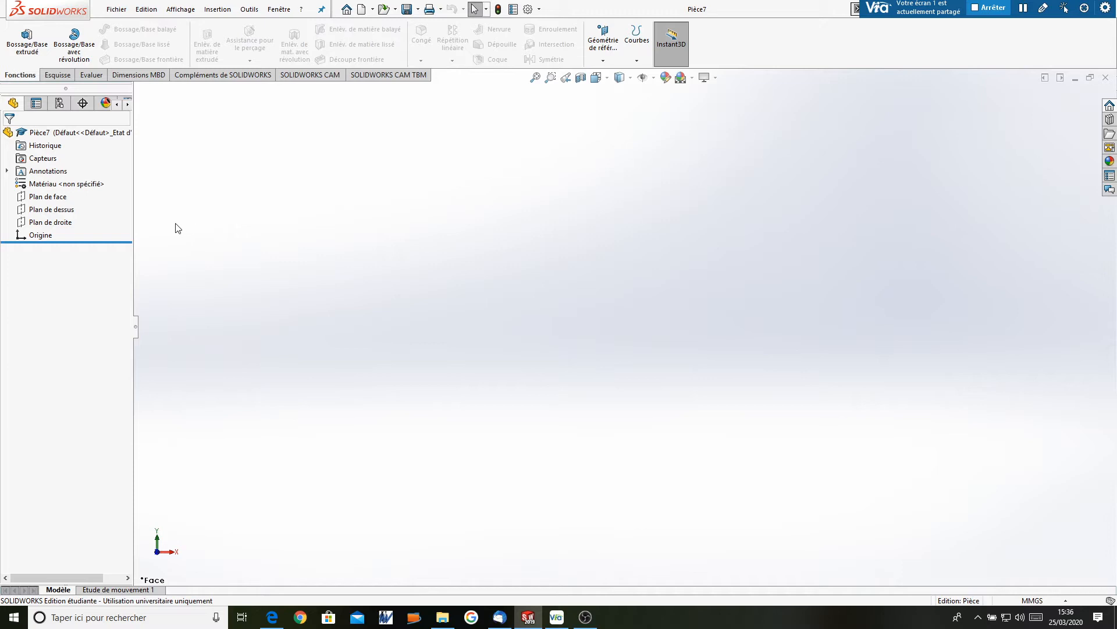
Start a sketch on the front plane (Plan de face) and draw a corner rectangle from the origin, about 88 by 67 mm.
click(46, 196)
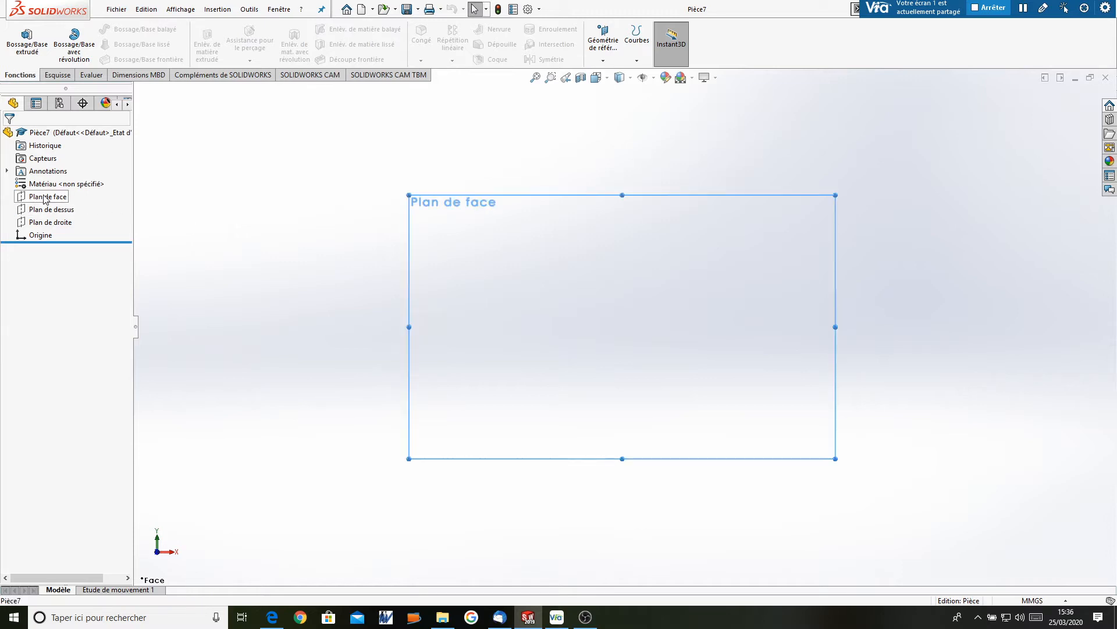
click(53, 75)
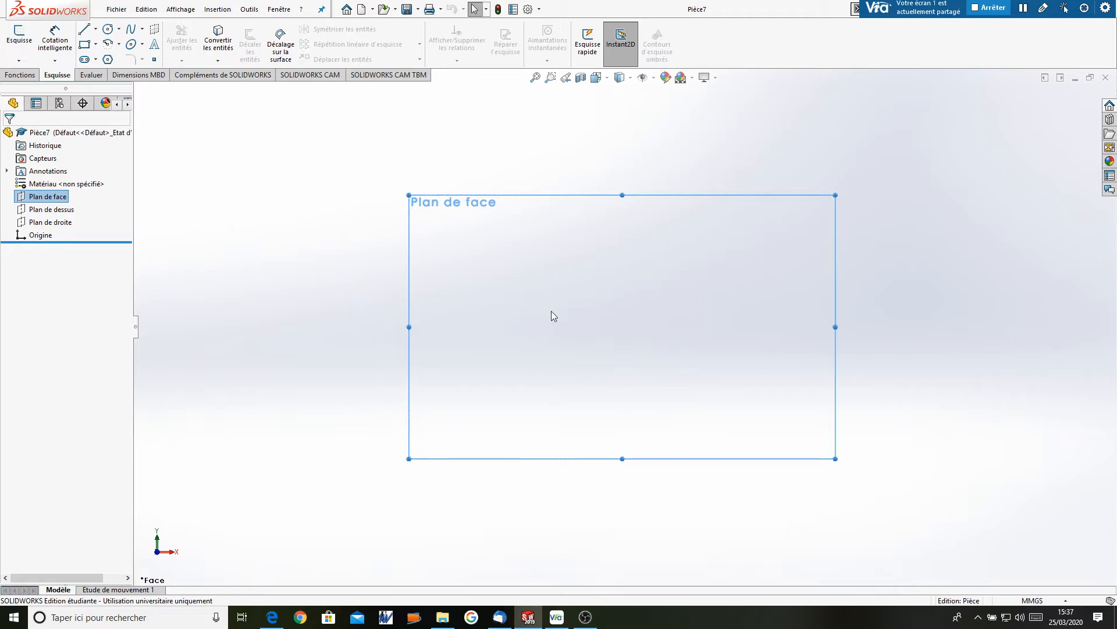
click(493, 276)
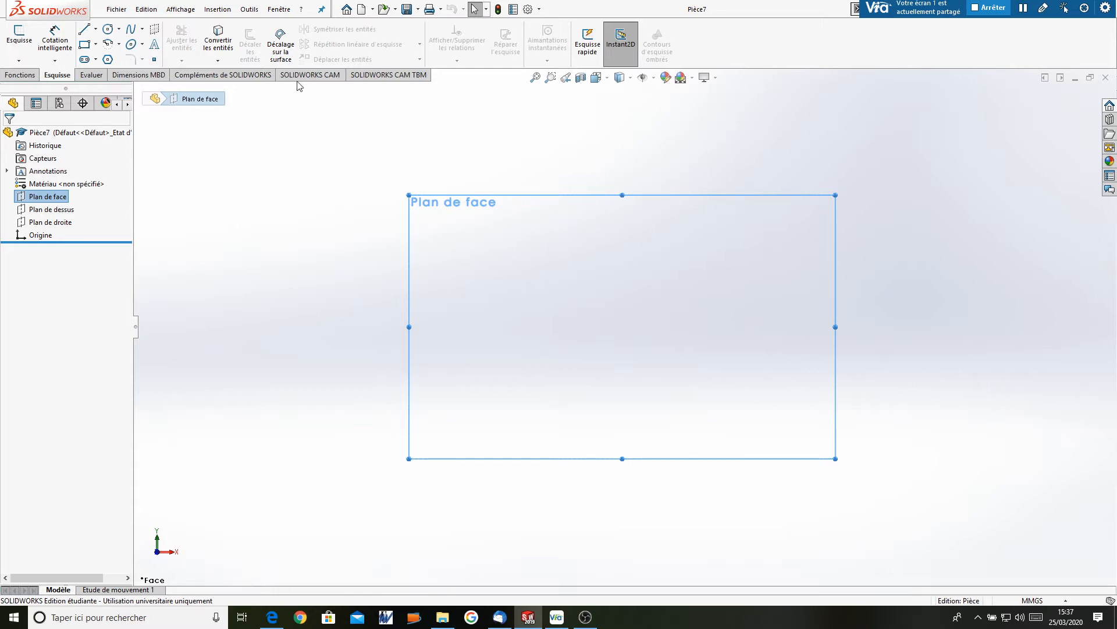
click(19, 40)
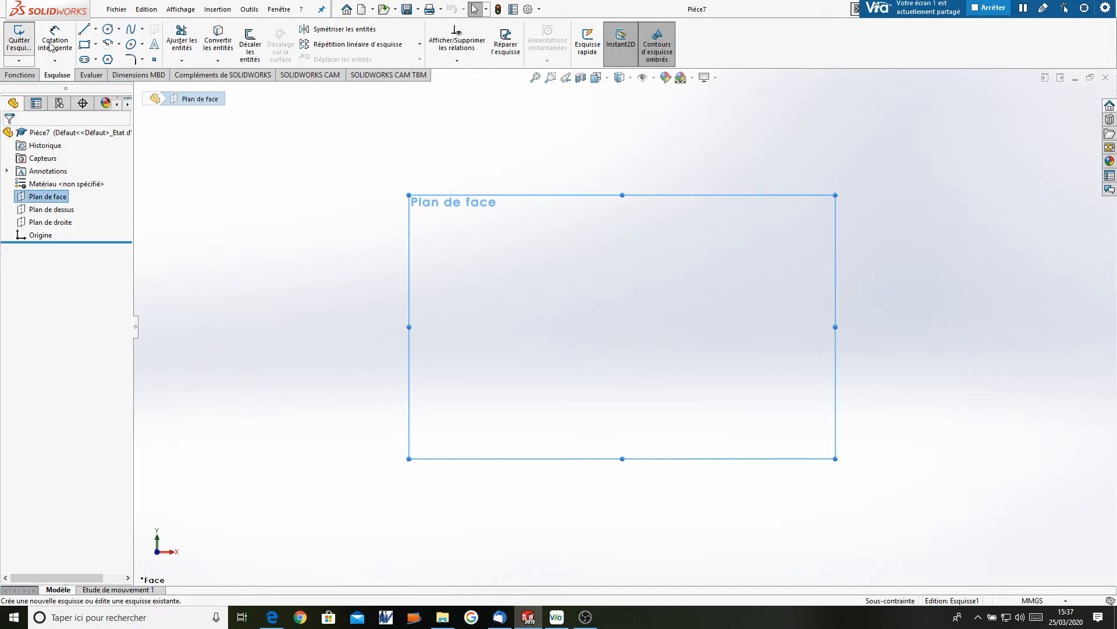
click(85, 45)
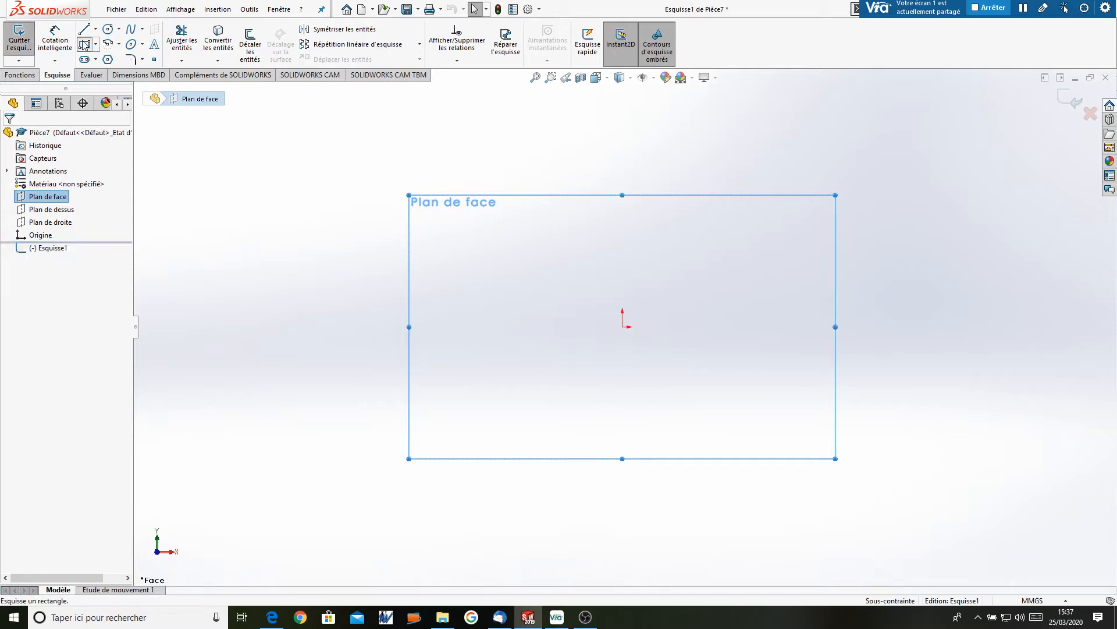
click(622, 327)
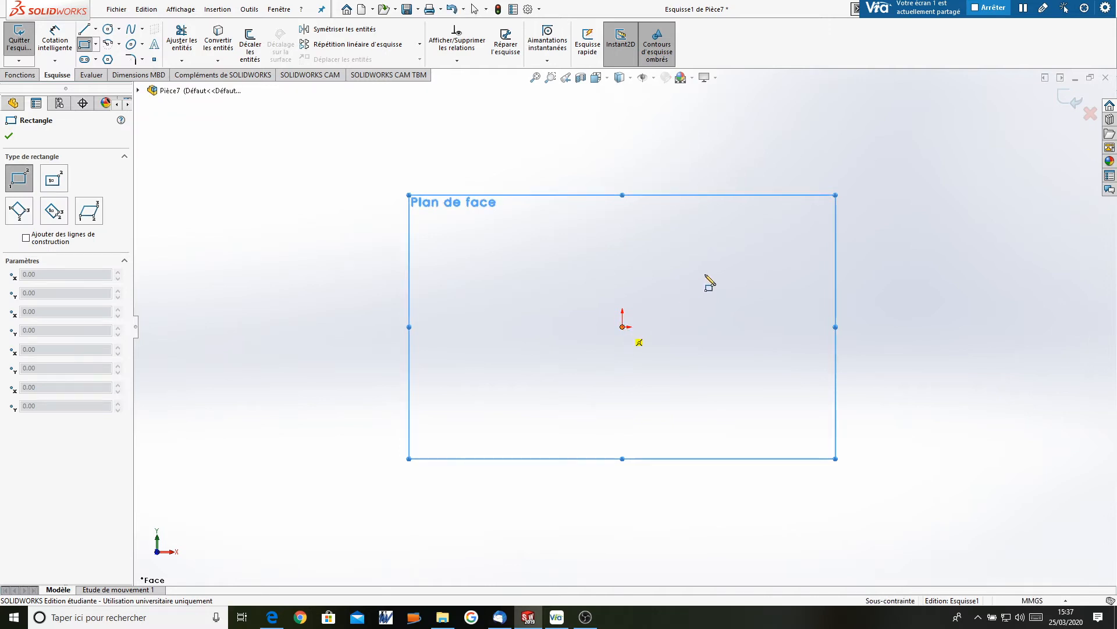
click(827, 168)
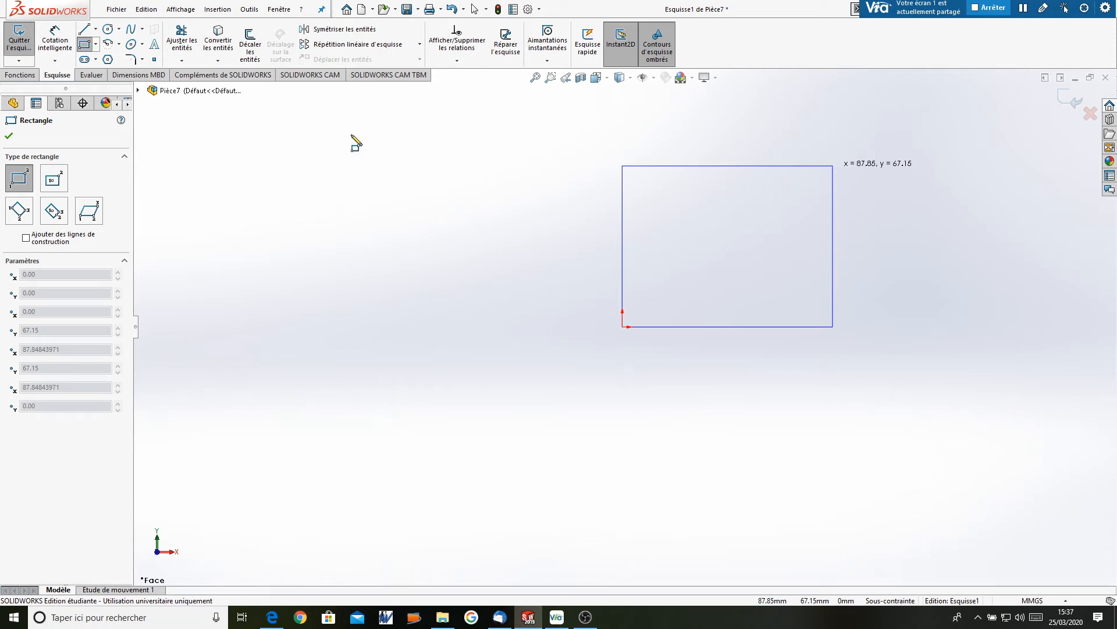
Dimension the rectangle's upper edge and set its width to 80 mm.
click(54, 42)
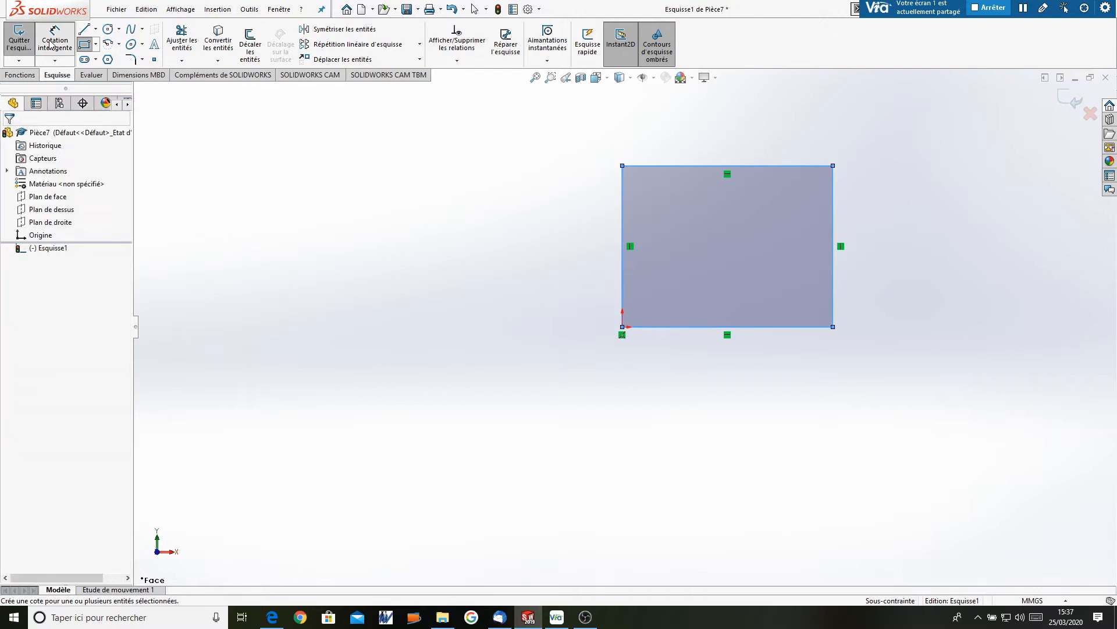
click(730, 168)
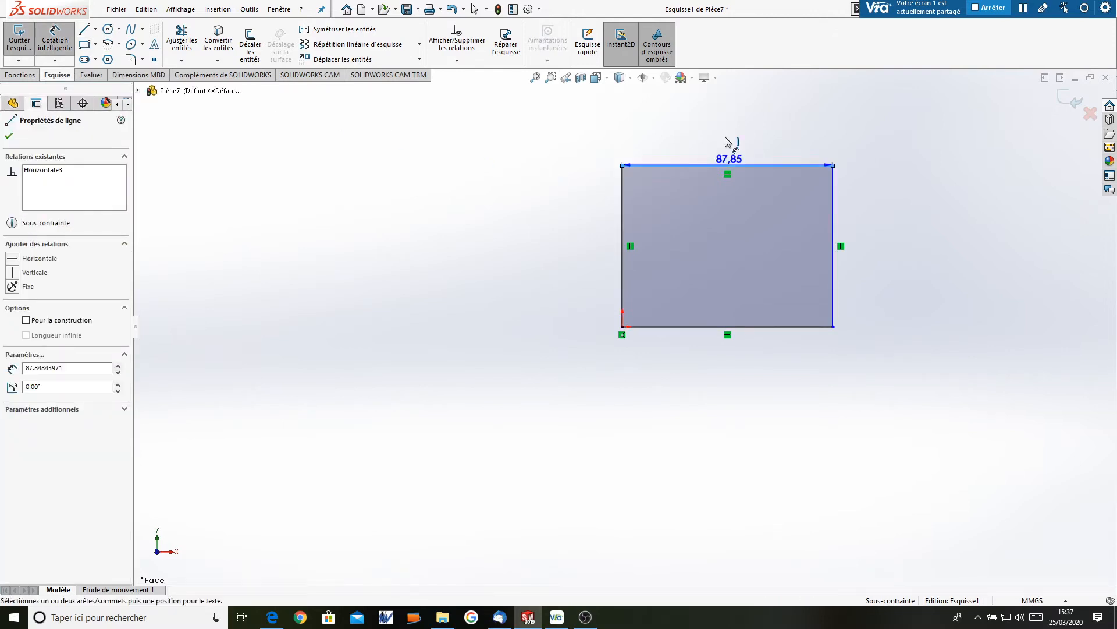
click(728, 135)
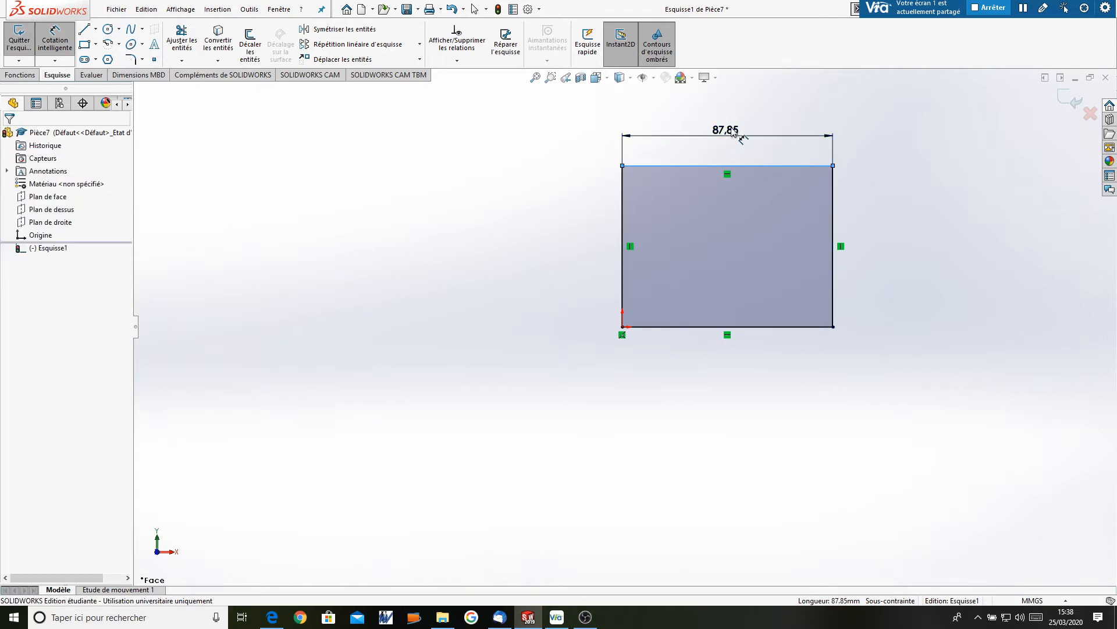
click(787, 139)
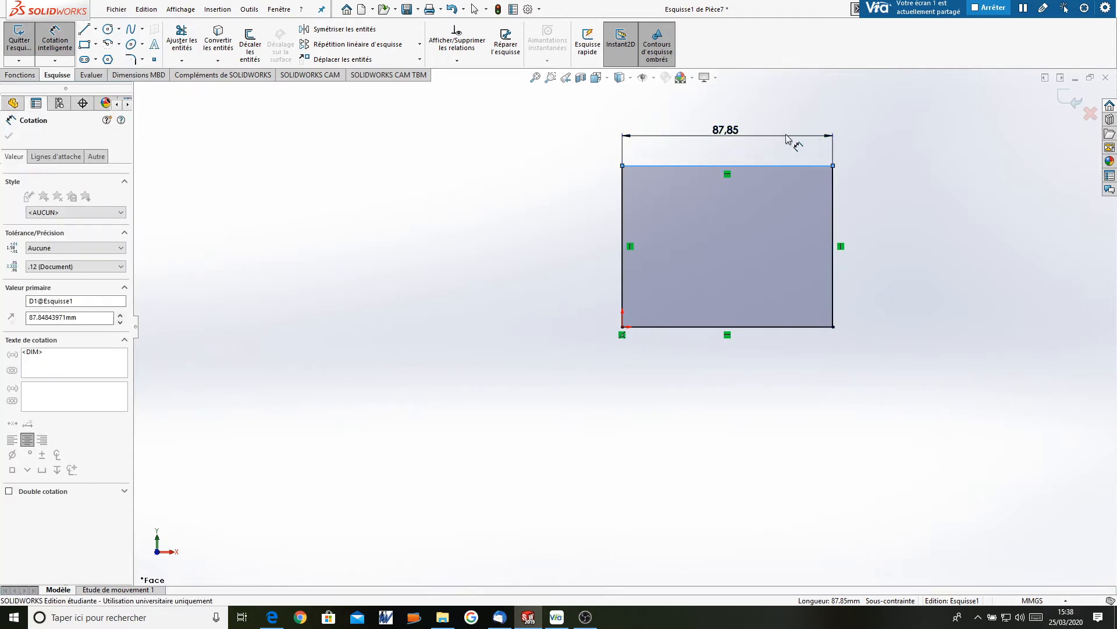
text(80)
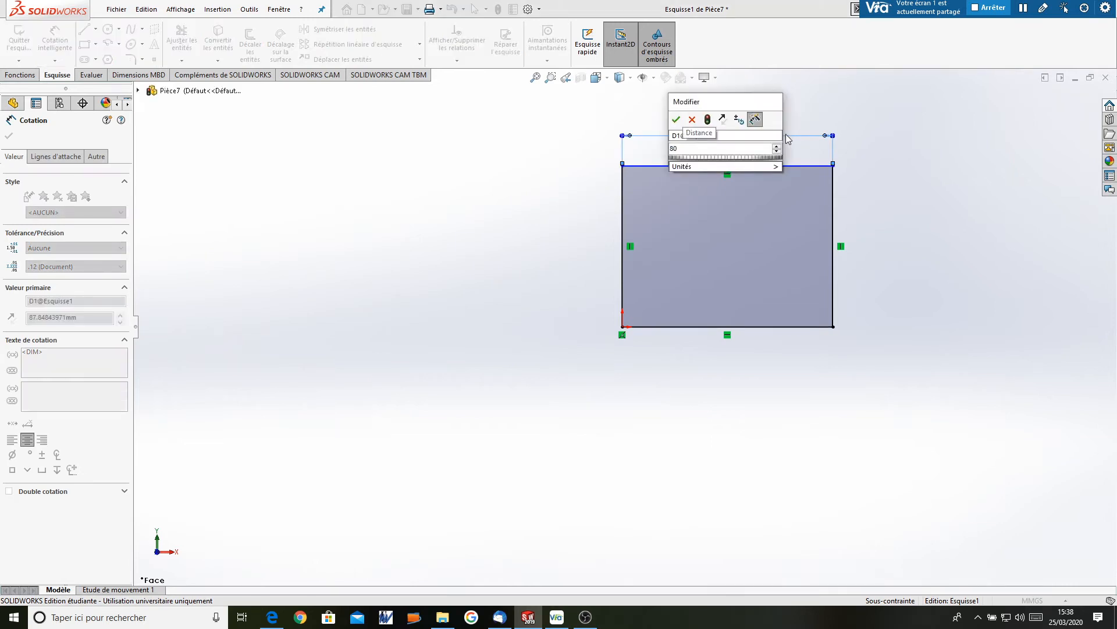
click(676, 120)
Dimension the rectangle's vertical edge and set its height to 60 mm.
click(835, 226)
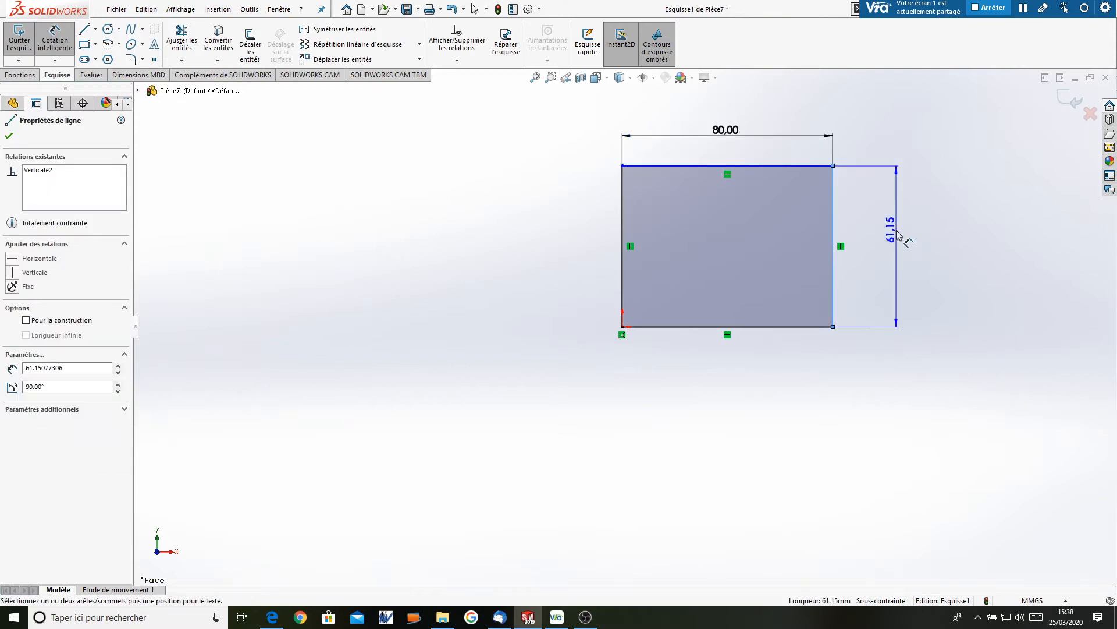
click(899, 236)
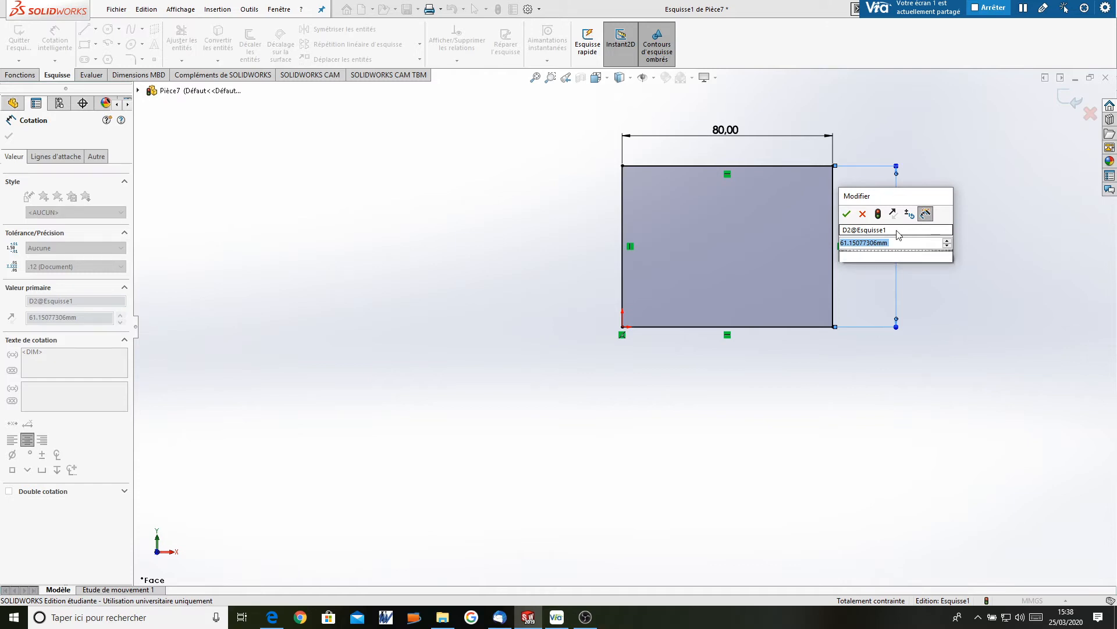
text(60)
click(846, 214)
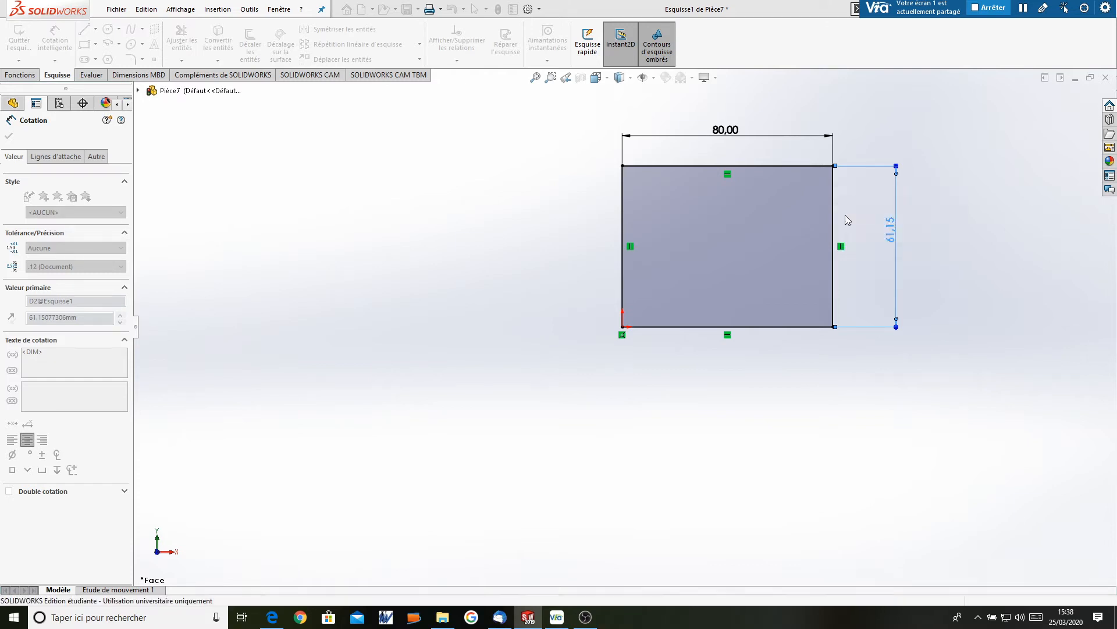
Extrude the rectangle as a blind boss with a depth of 40 mm.
click(25, 78)
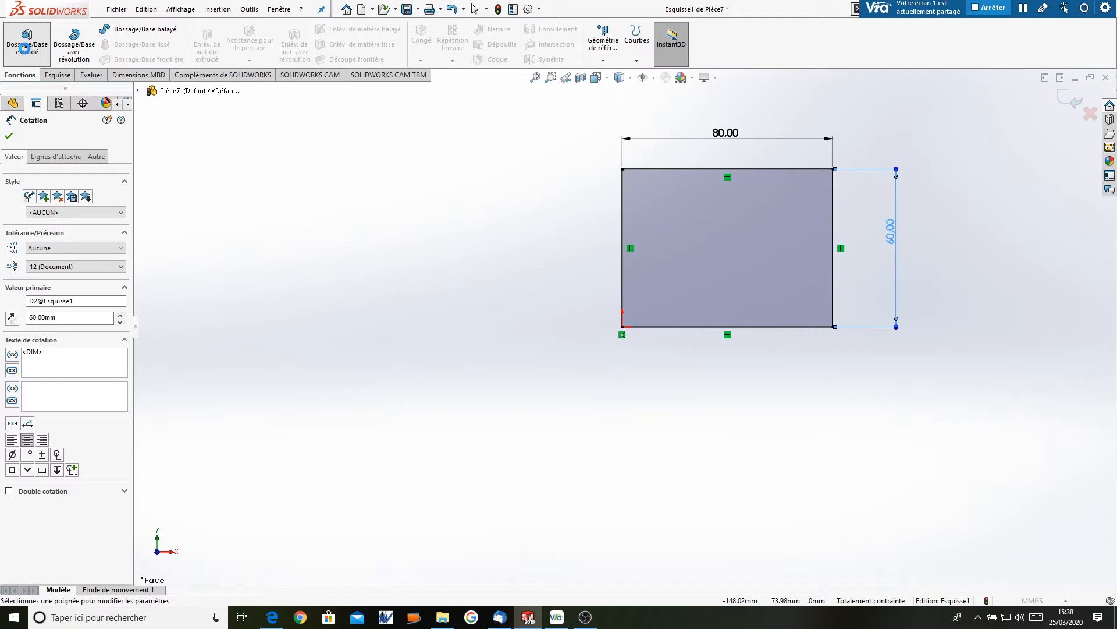
click(25, 48)
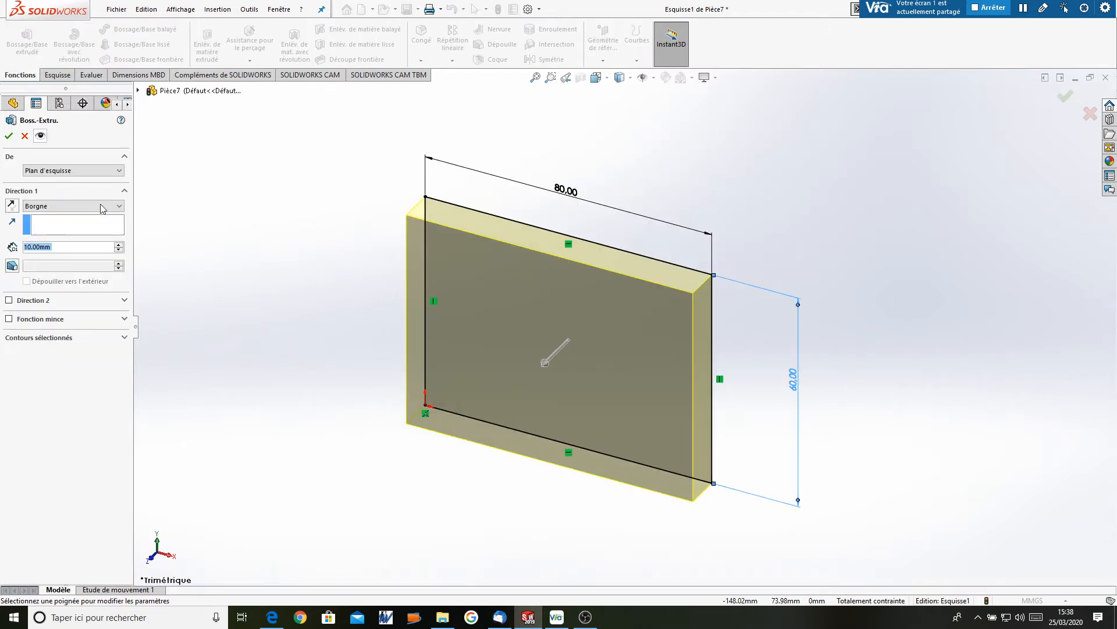
text(40)
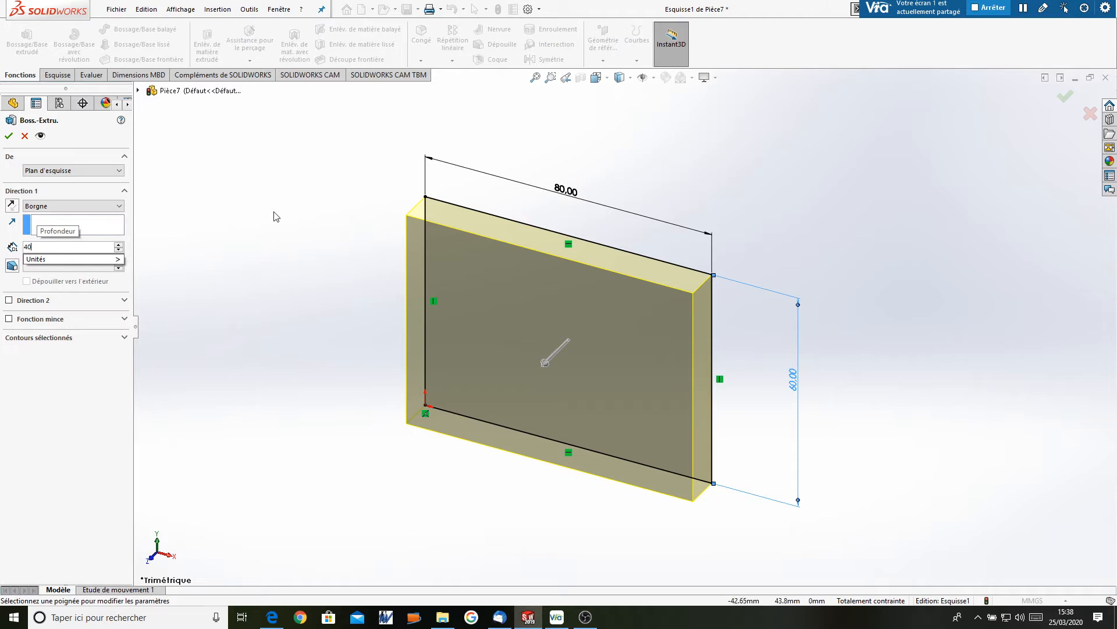
key(Return)
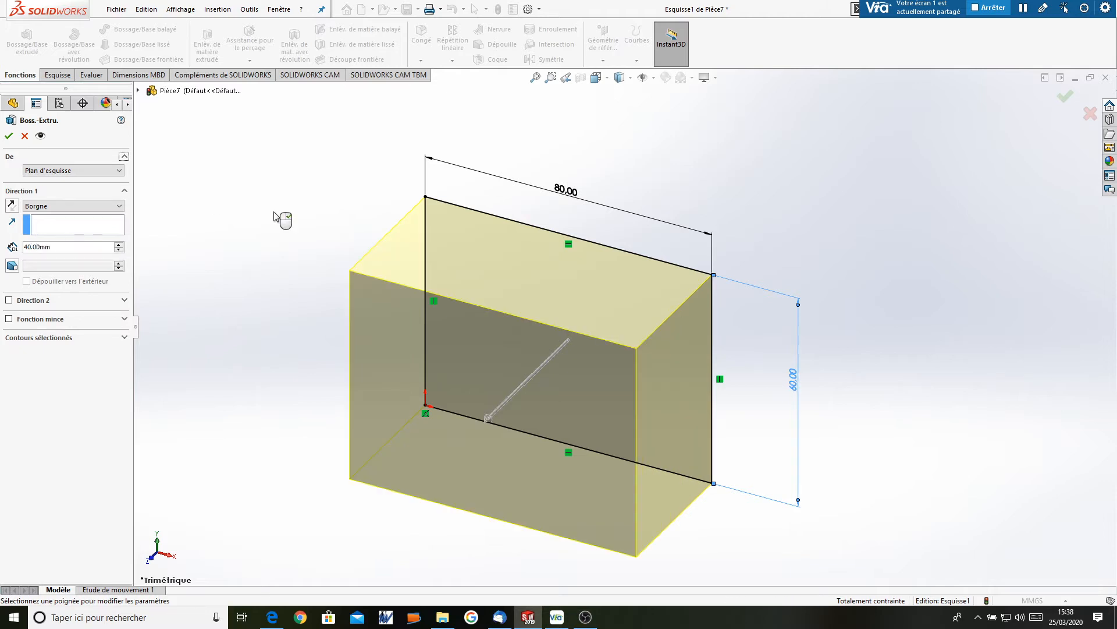
click(9, 136)
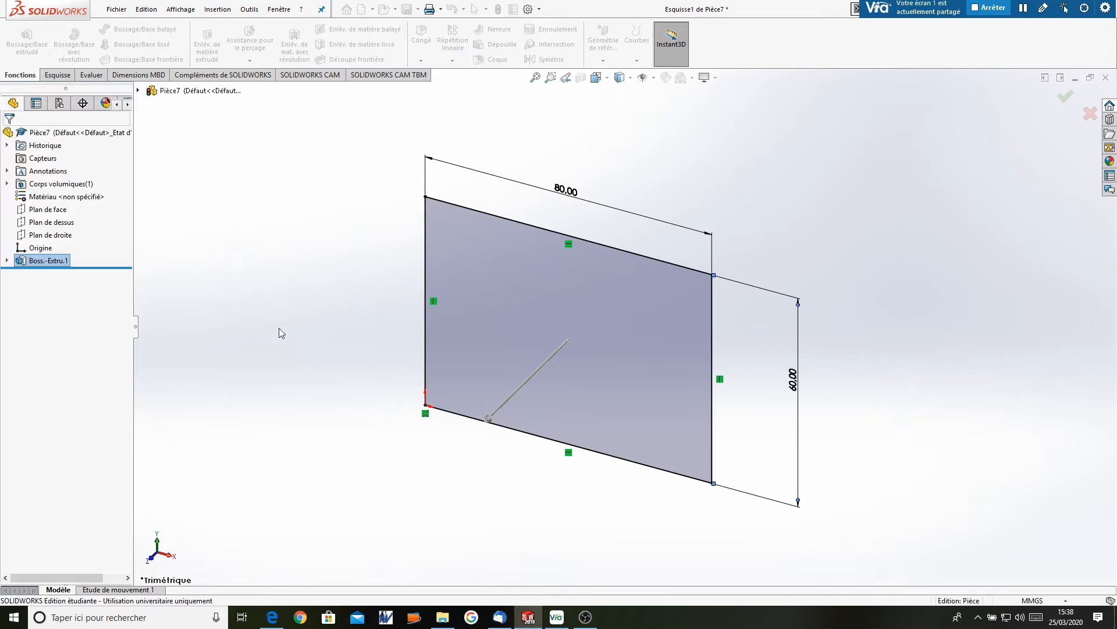
Round all the block's edges with a 10 mm symmetric fillet, selecting the two opposite 80 × 60 mm faces and the four edges connecting them.
mouse_move(332, 242)
middle_down()
mouse_move(357, 406)
mouse_move(336, 288)
mouse_move(365, 249)
mouse_move(337, 319)
mouse_move(384, 139)
middle_up()
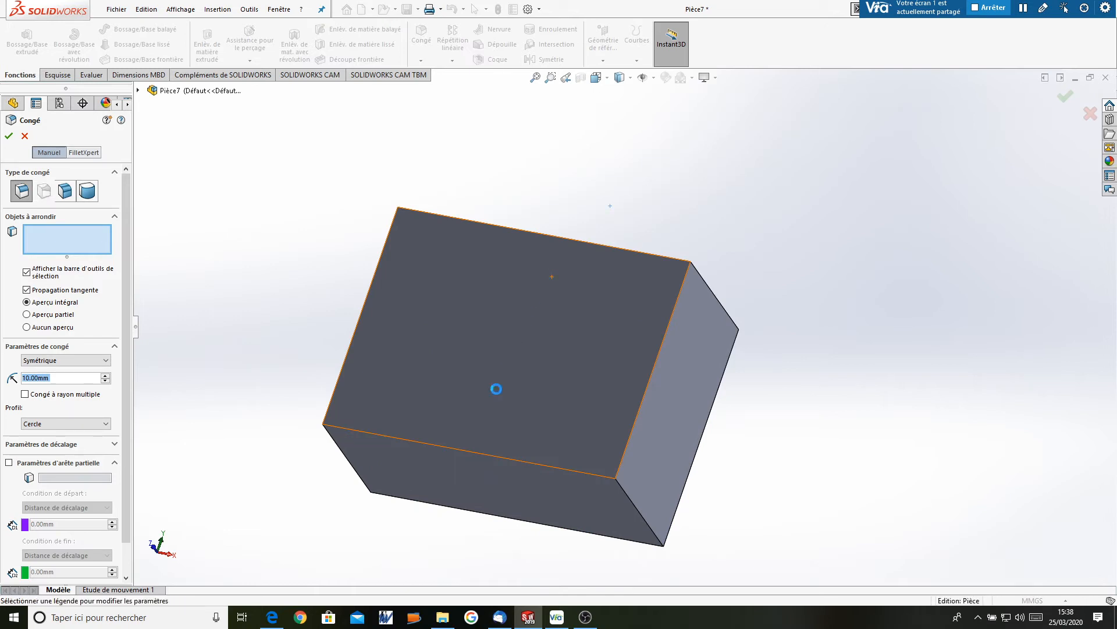
click(489, 395)
middle_drag(486, 397, 491, 299)
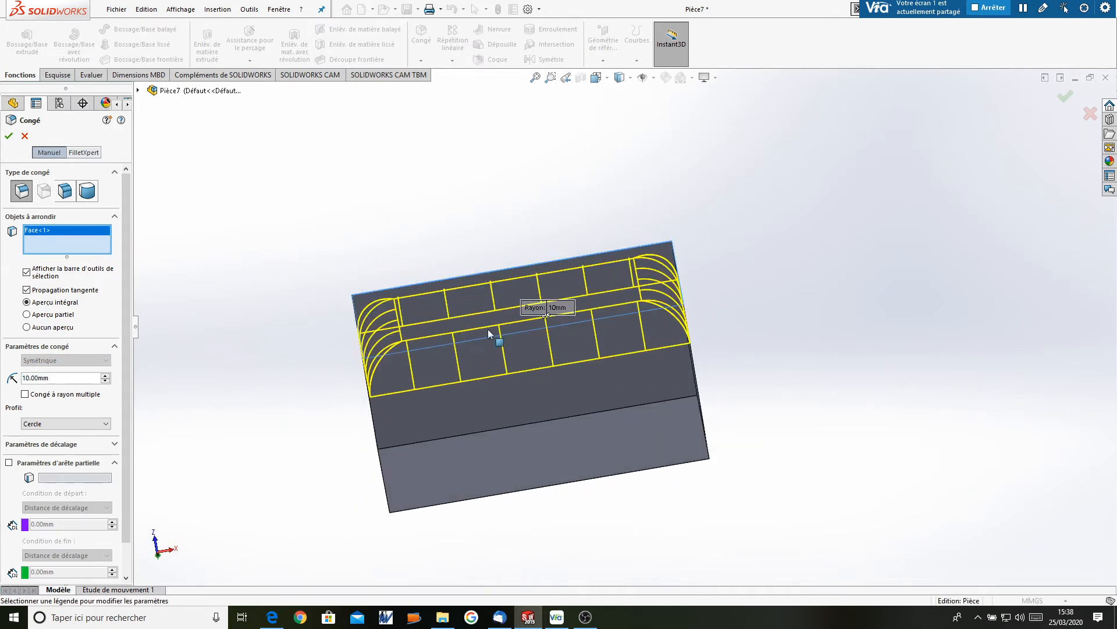
click(553, 452)
middle_drag(412, 335, 383, 439)
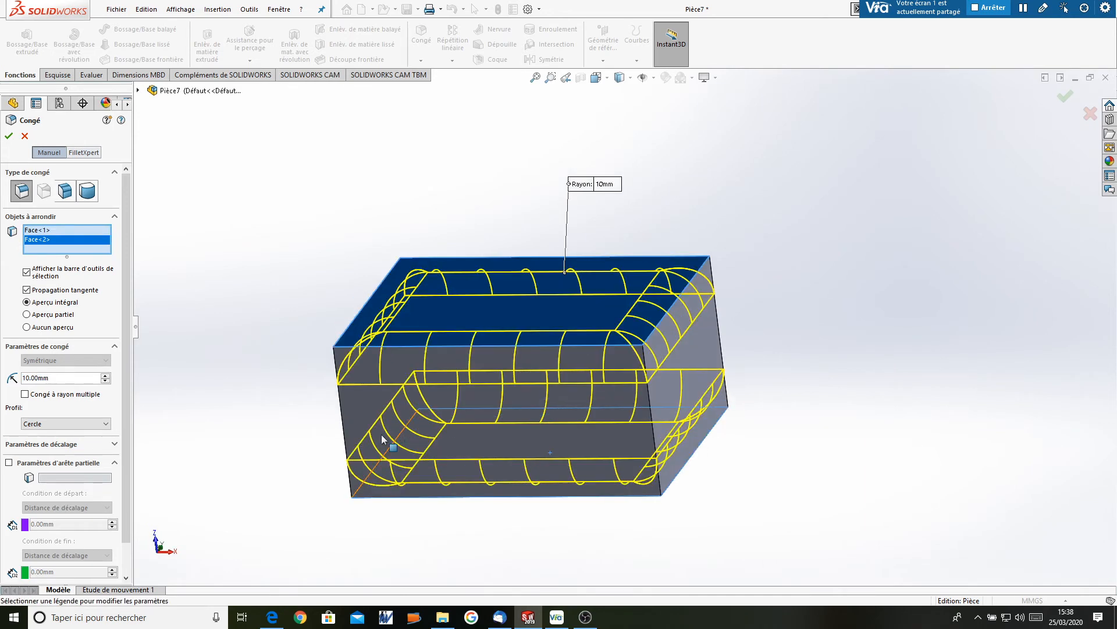
click(345, 429)
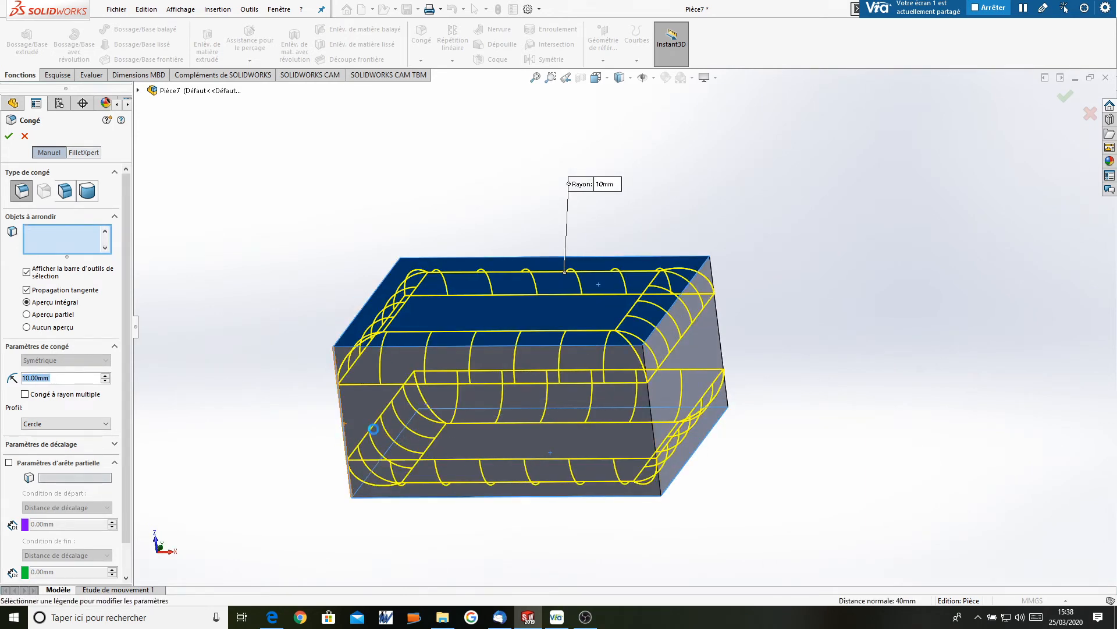
click(653, 429)
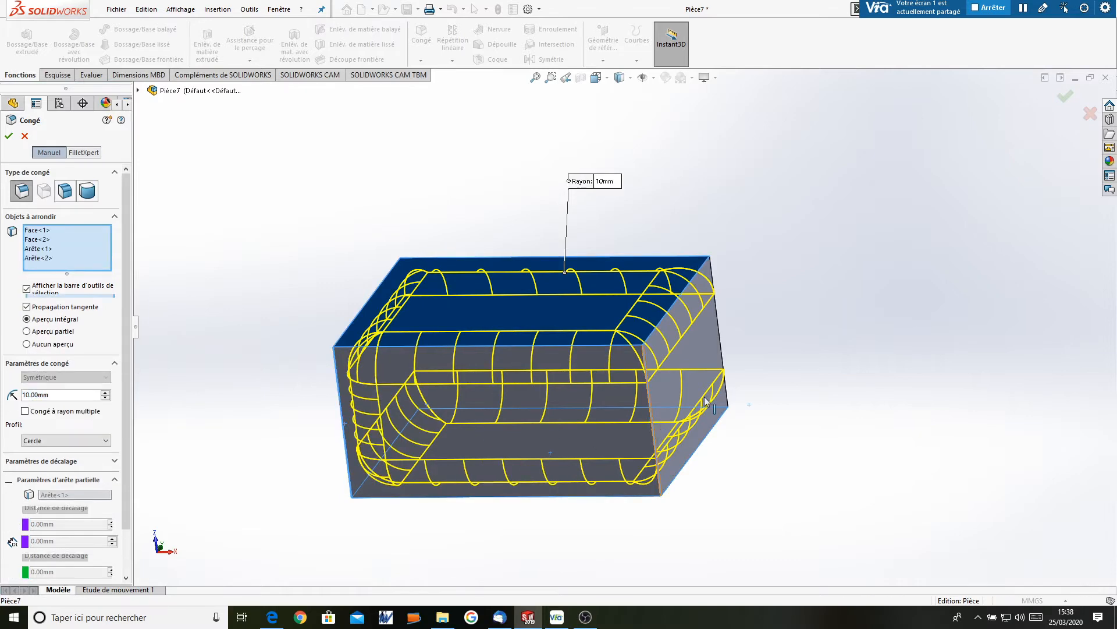
click(724, 350)
middle_drag(394, 352, 460, 451)
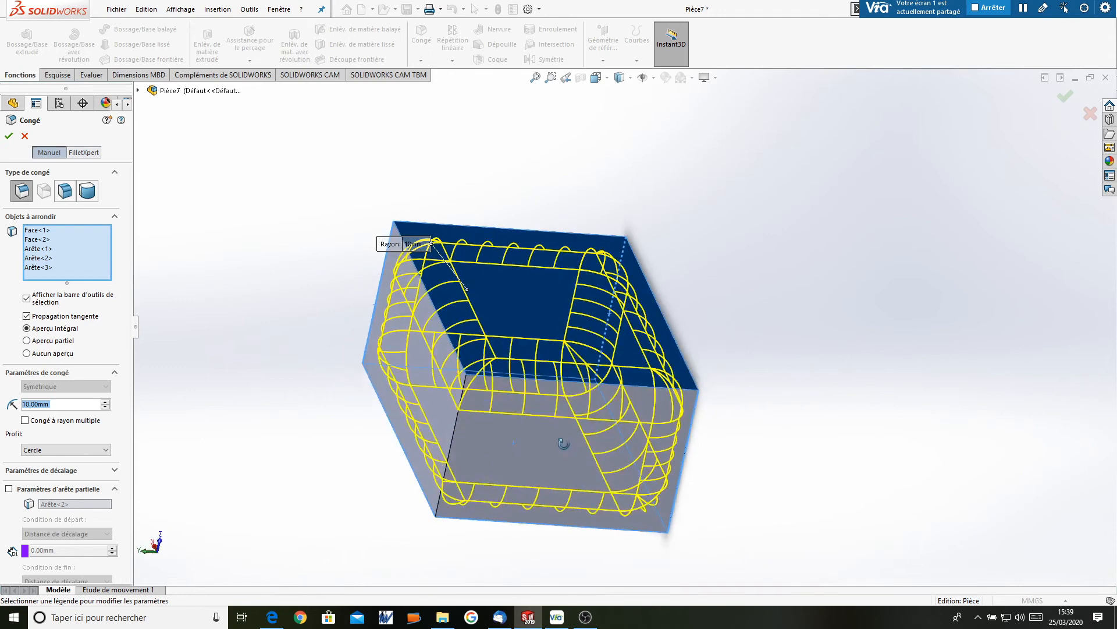
click(449, 452)
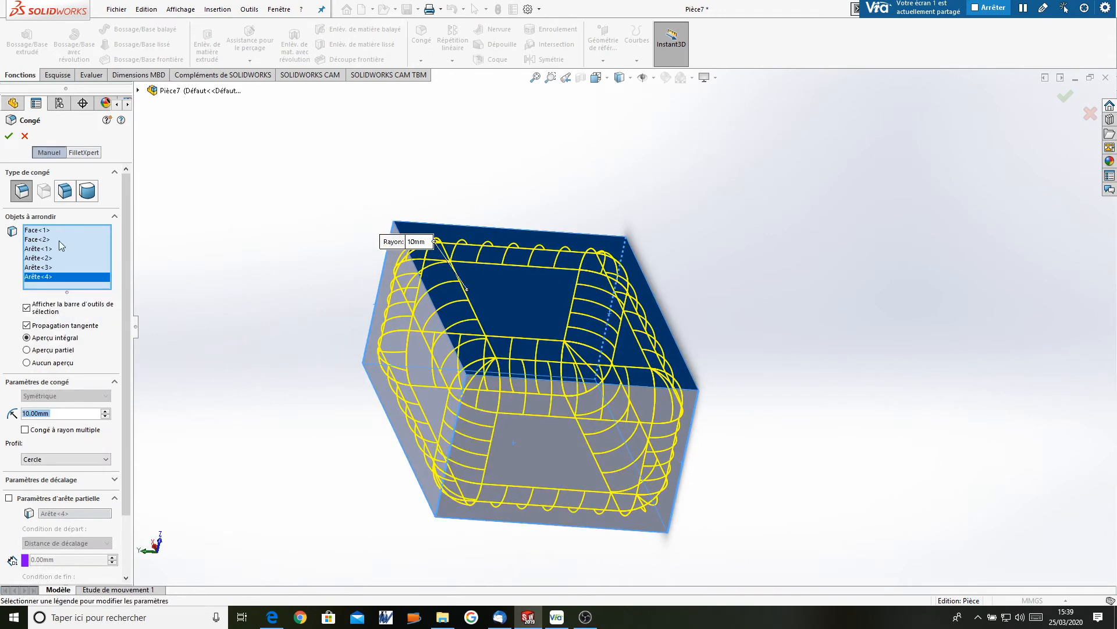
click(8, 136)
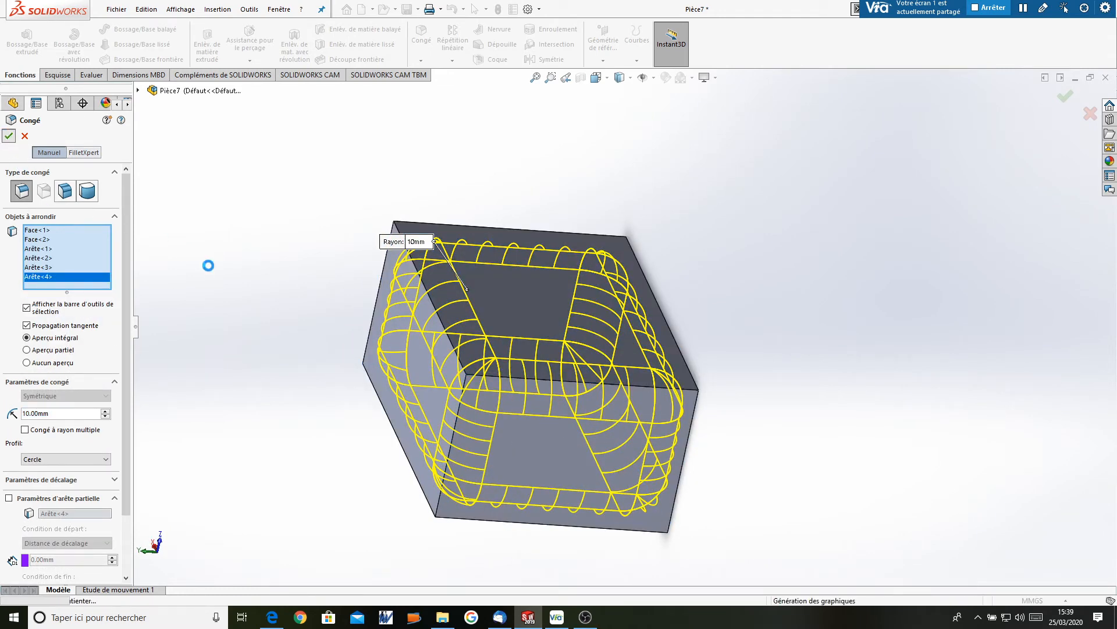
Create a reference plane offset 20 mm into the block from its large upper face, with the offset direction reversed.
middle_drag(562, 354, 579, 275)
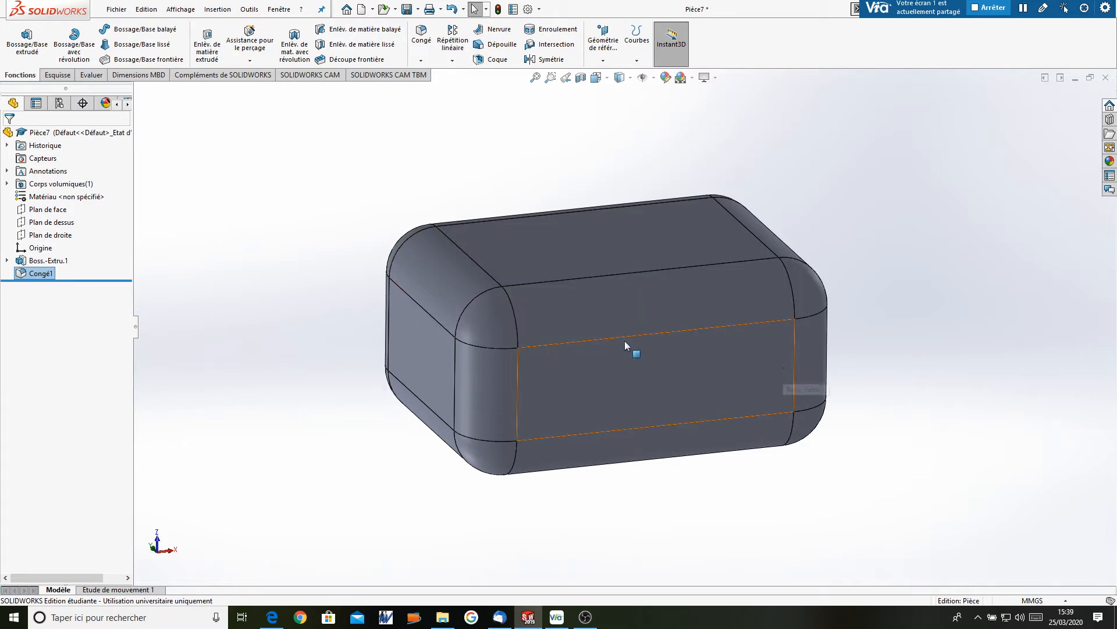
mouse_move(629, 329)
middle_down()
mouse_move(639, 282)
mouse_move(609, 340)
middle_up()
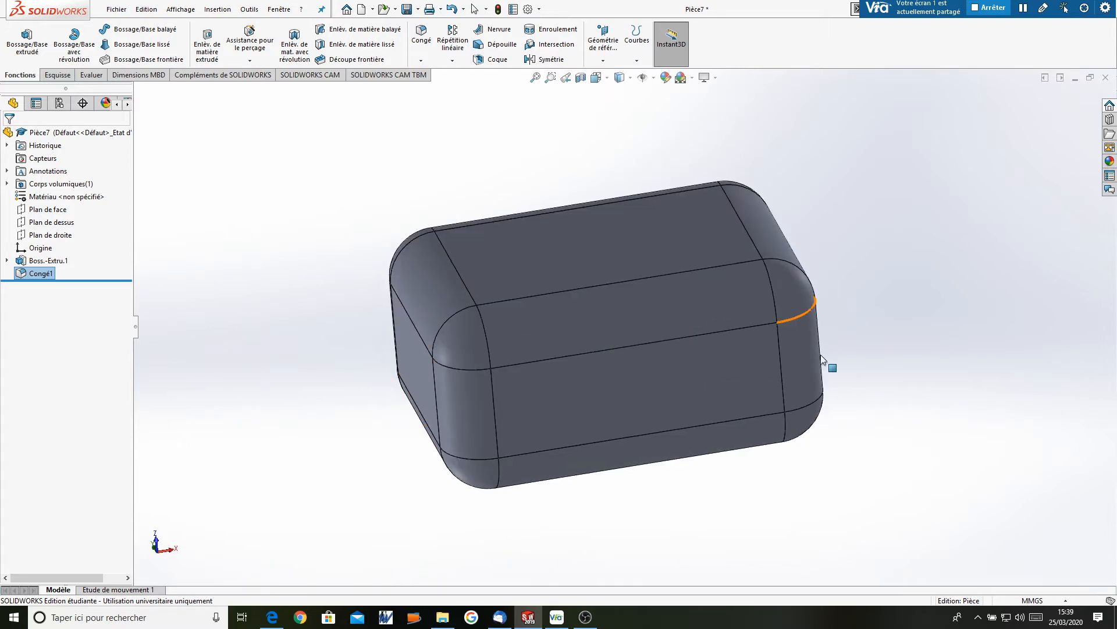
middle_drag(820, 354, 611, 317)
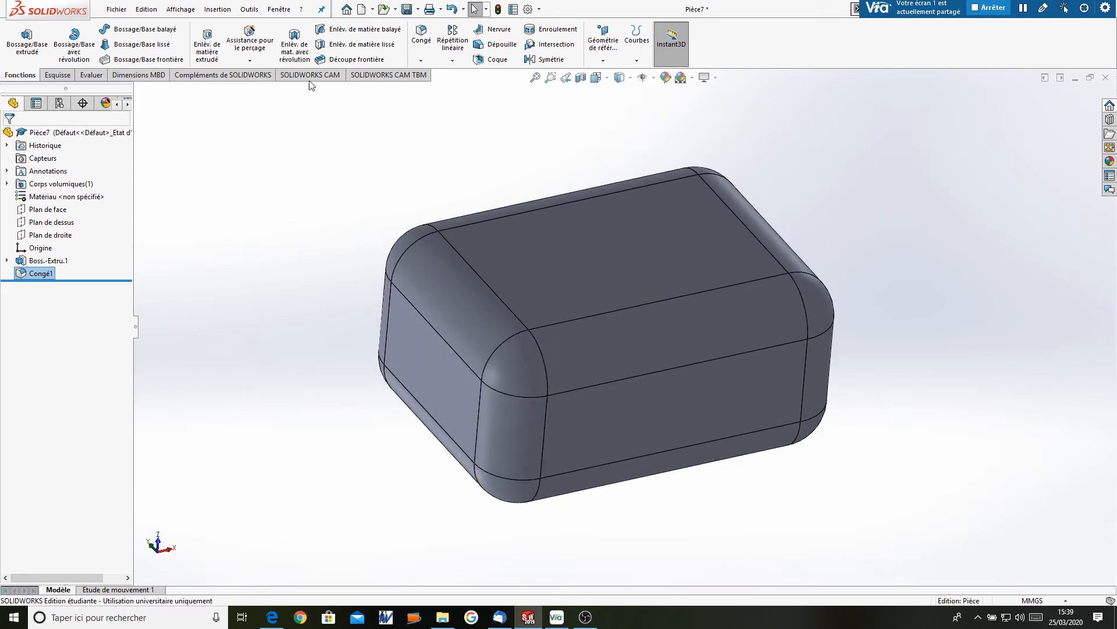
click(228, 13)
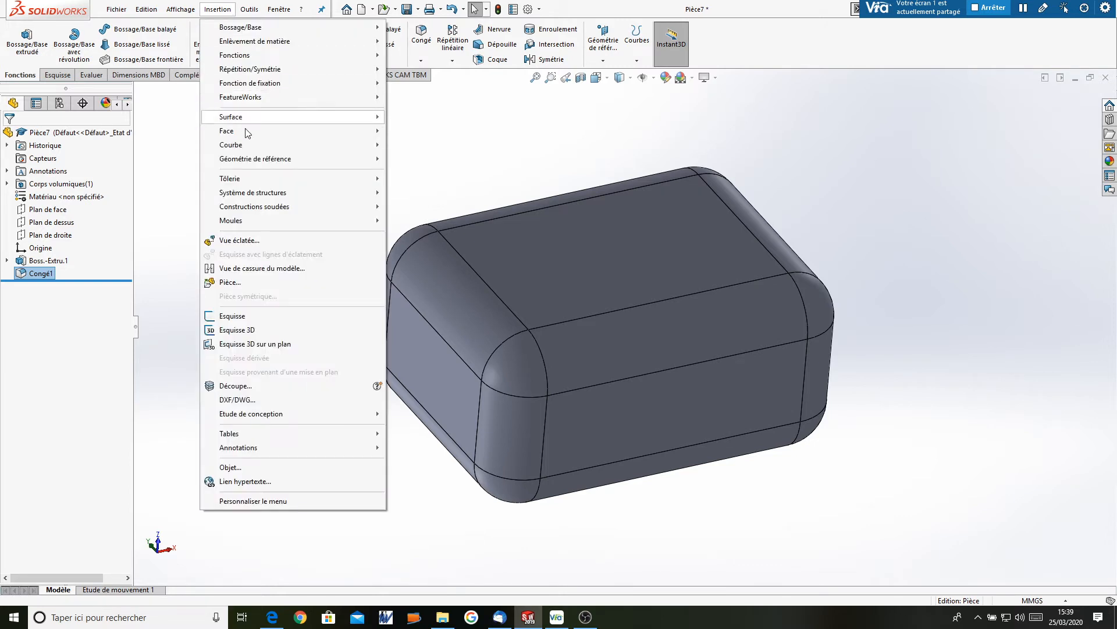
mouse_move(246, 159)
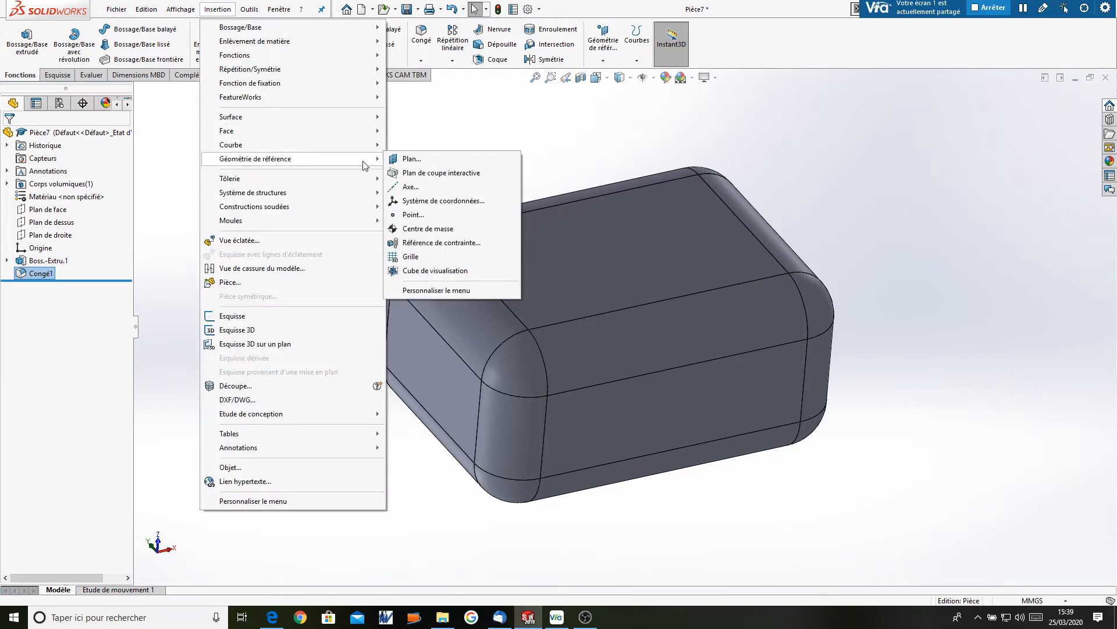
click(443, 159)
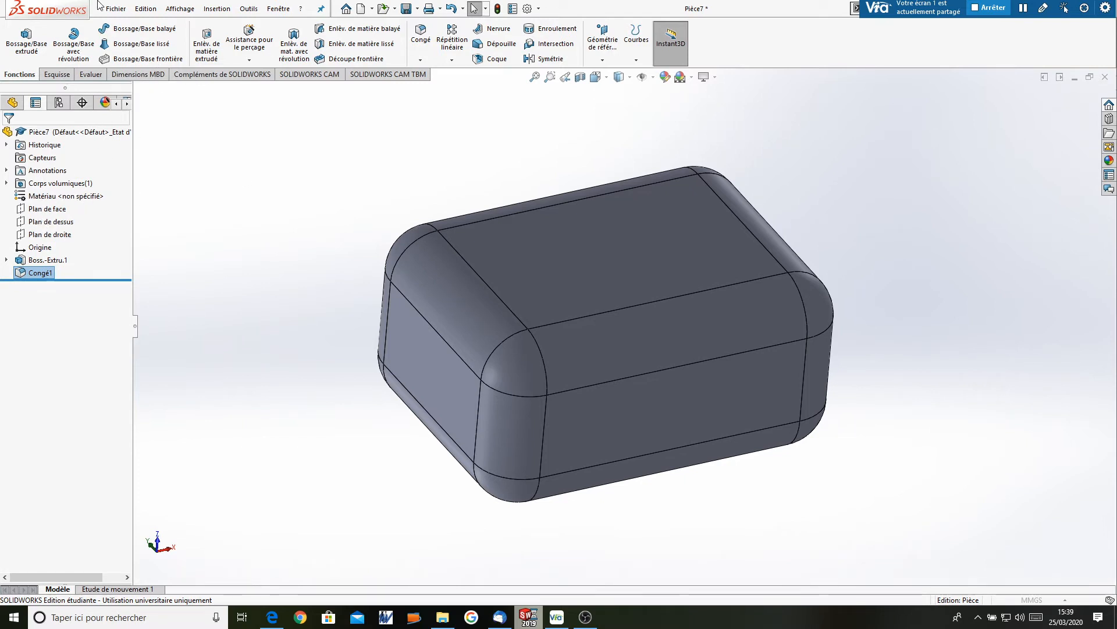
click(217, 8)
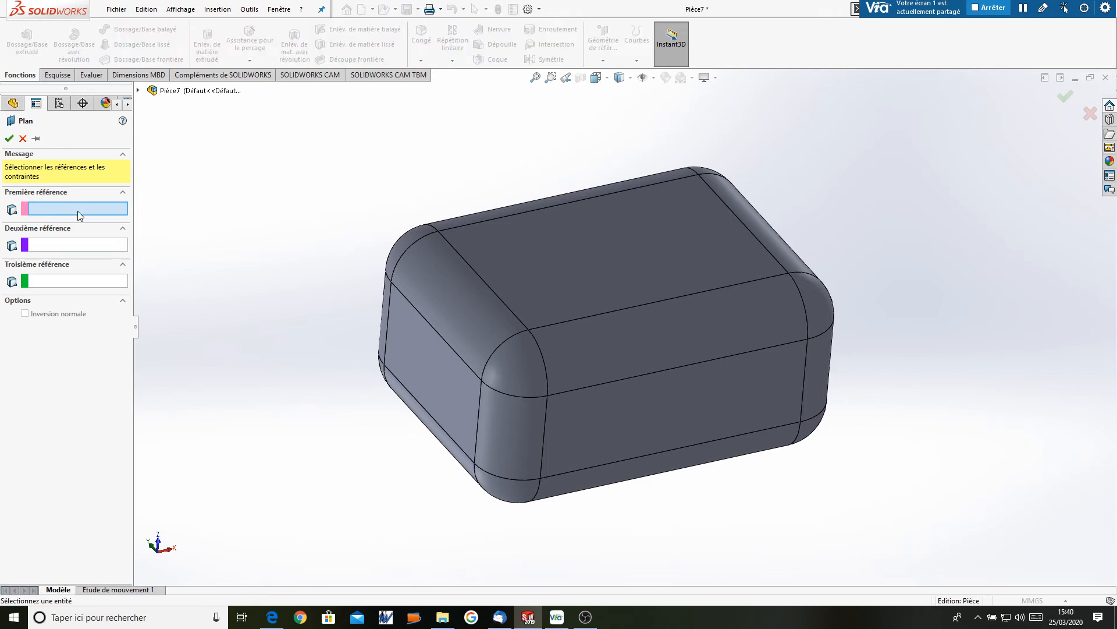
click(558, 293)
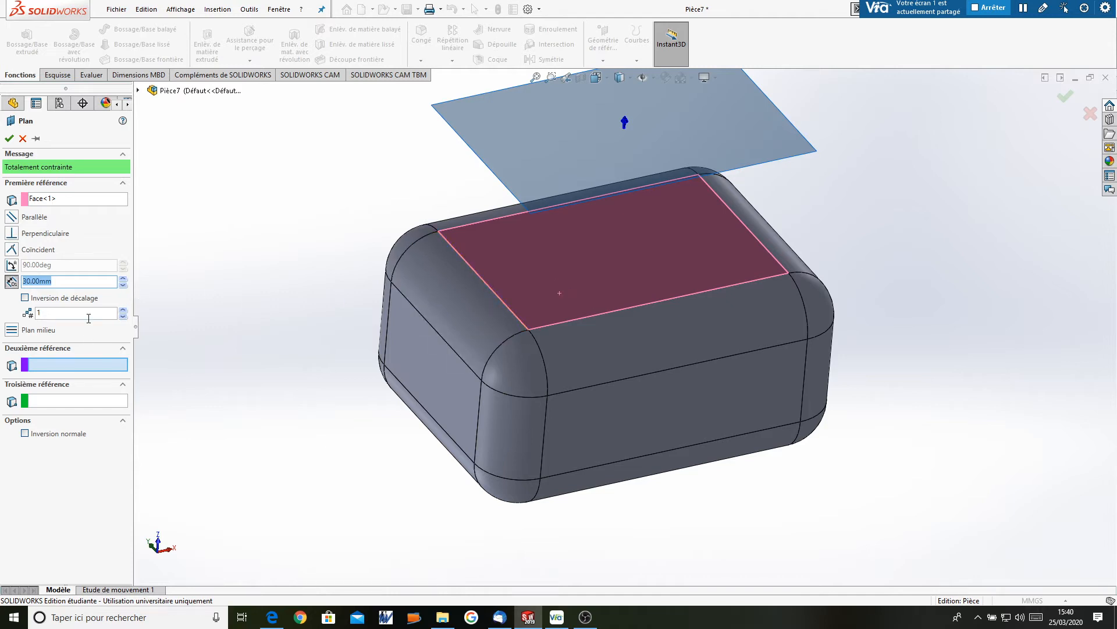
click(25, 297)
middle_drag(360, 329, 359, 252)
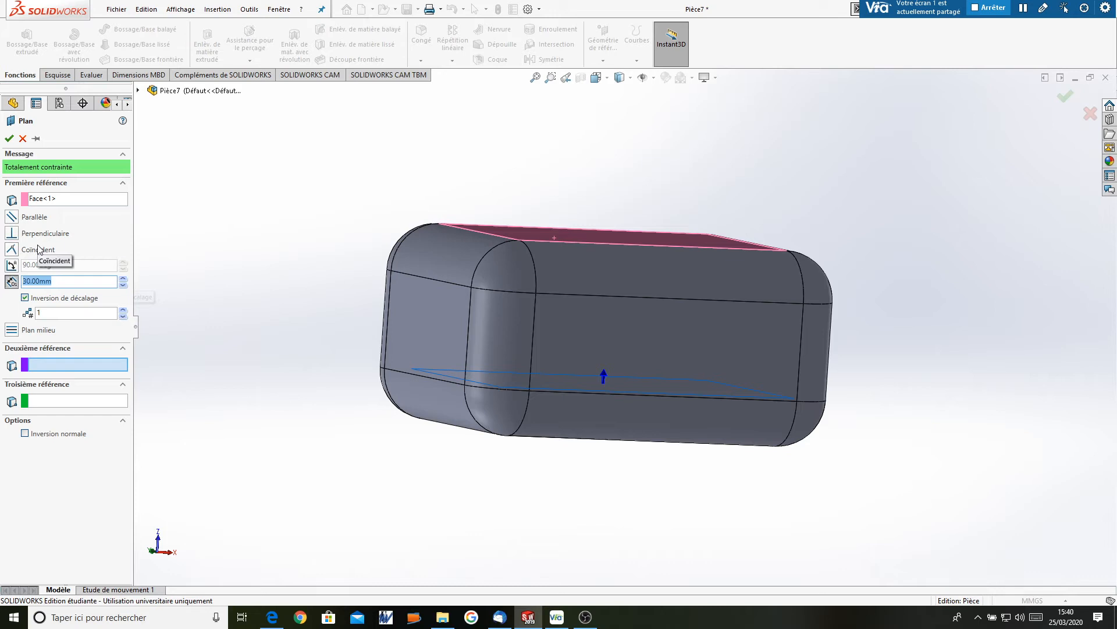
text(20)
key(Return)
middle_drag(624, 342, 410, 327)
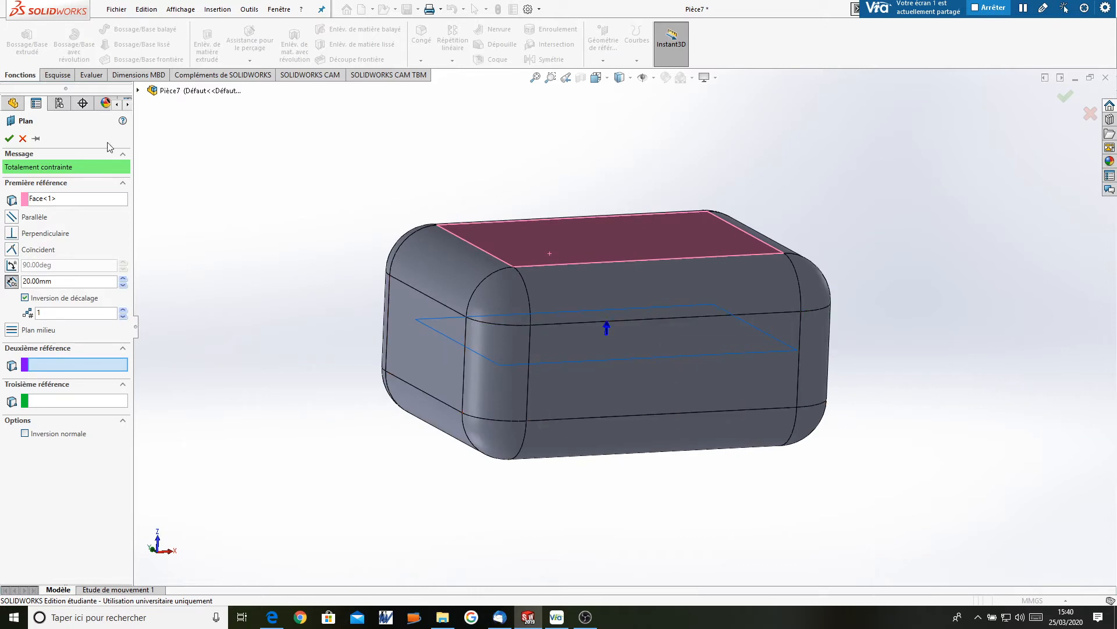
click(9, 139)
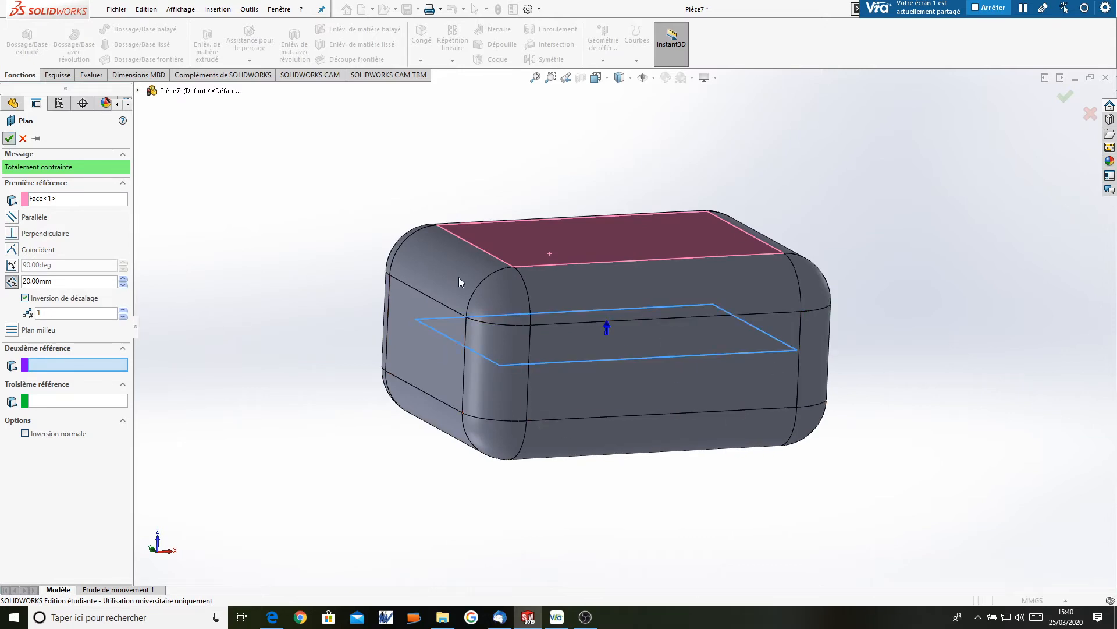
Enlarge the offset plane's displayed boundary so it extends beyond the block on all four sides.
middle_drag(293, 229, 326, 341)
click(326, 341)
middle_drag(504, 262, 232, 269)
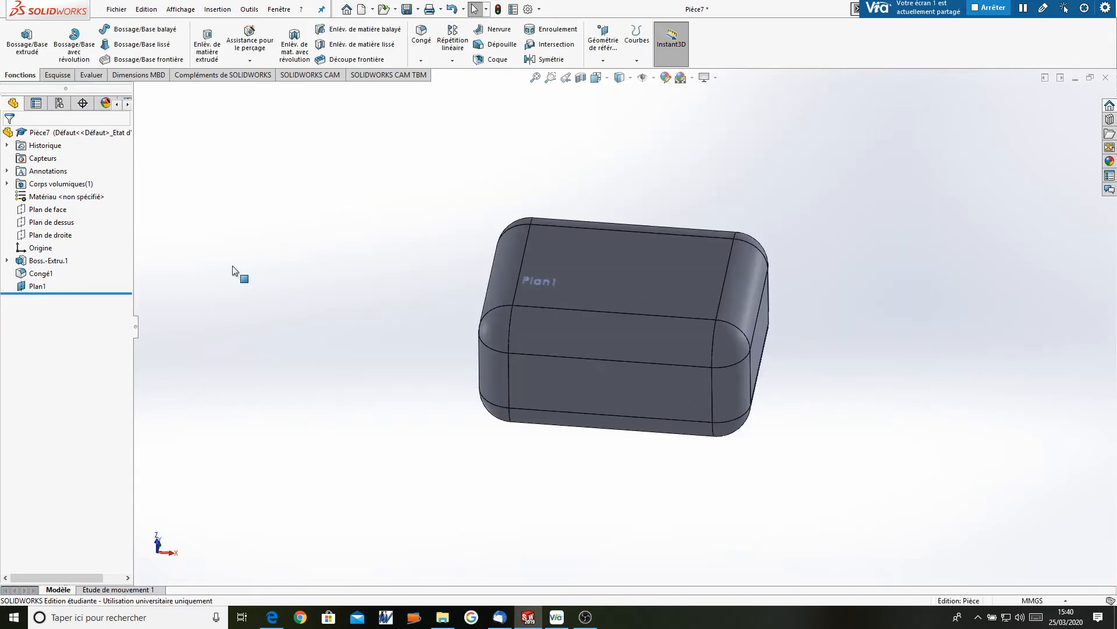
click(38, 286)
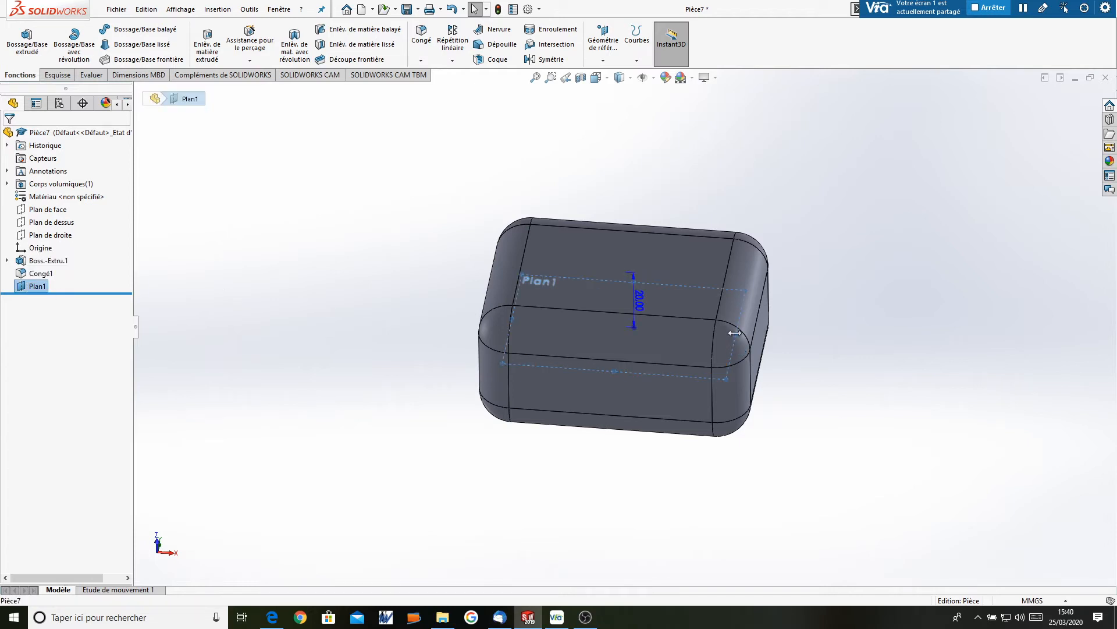
drag(742, 345, 847, 349)
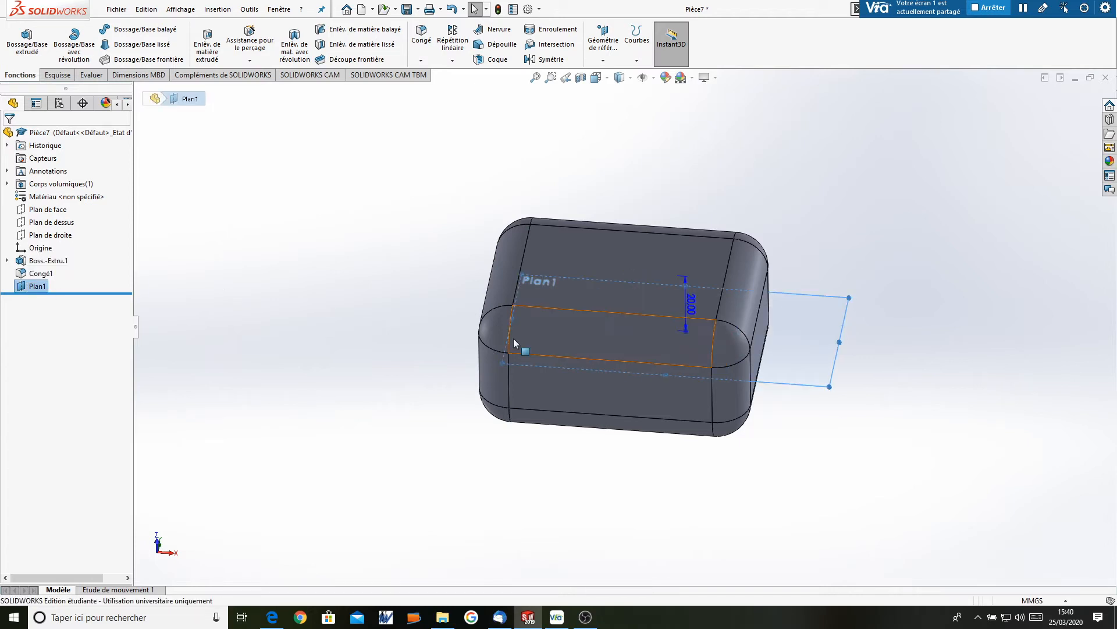
drag(512, 319, 421, 312)
click(685, 282)
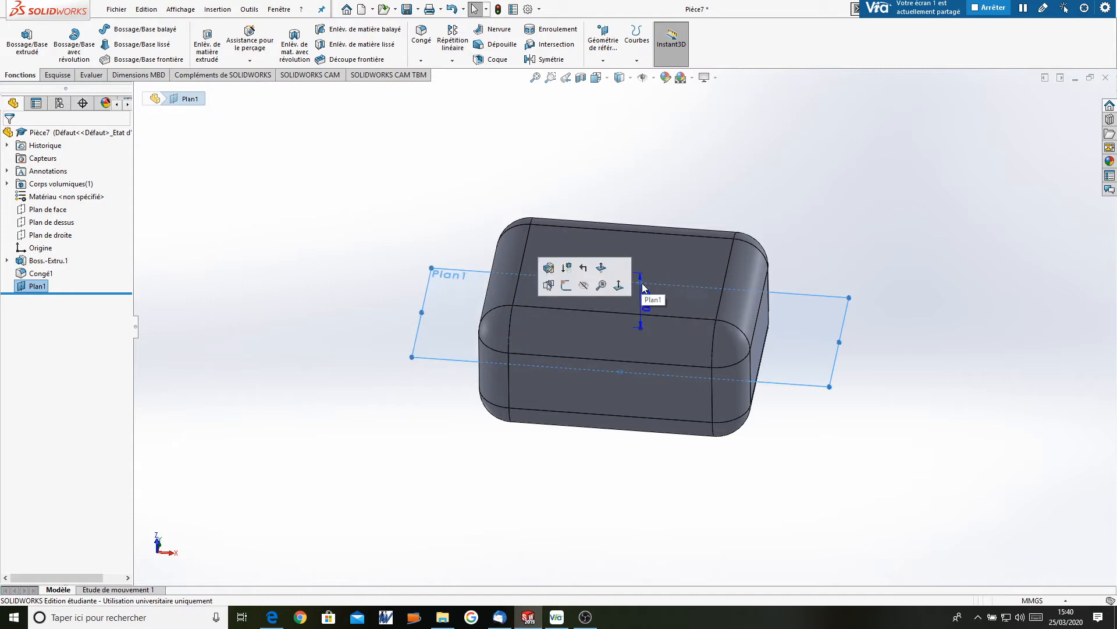
drag(621, 372, 607, 432)
middle_drag(607, 432, 640, 247)
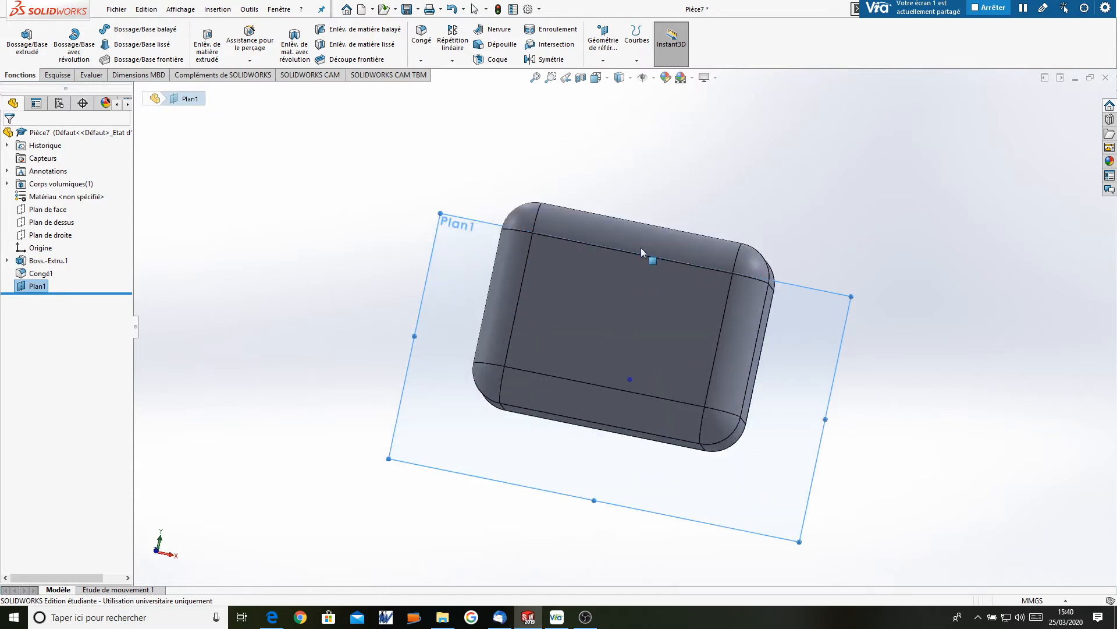
drag(648, 254, 658, 158)
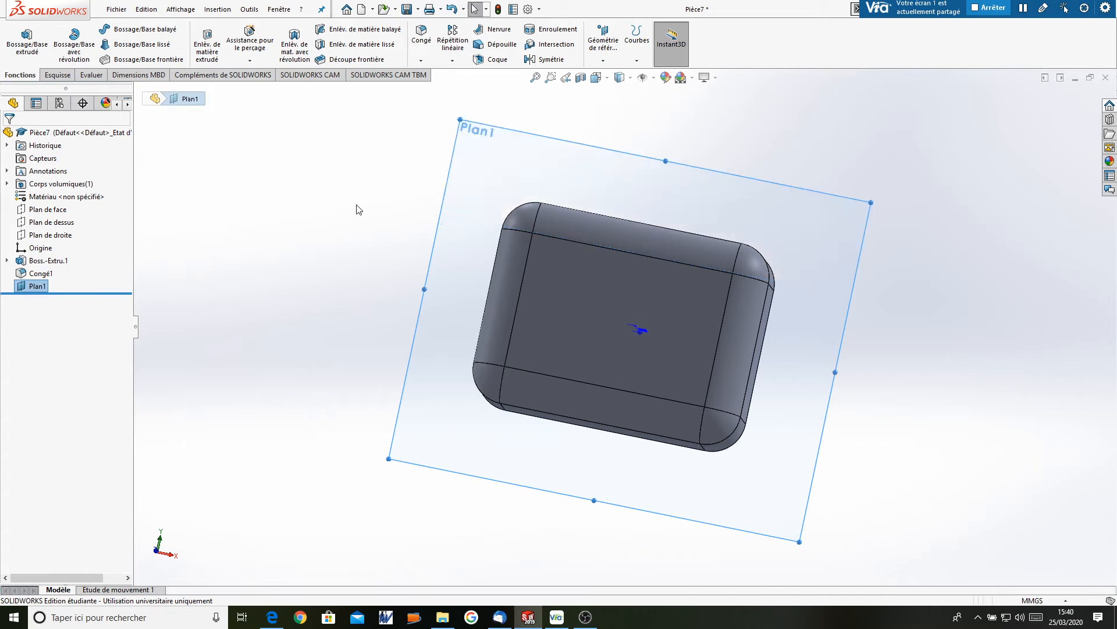
click(356, 299)
middle_drag(356, 300, 429, 269)
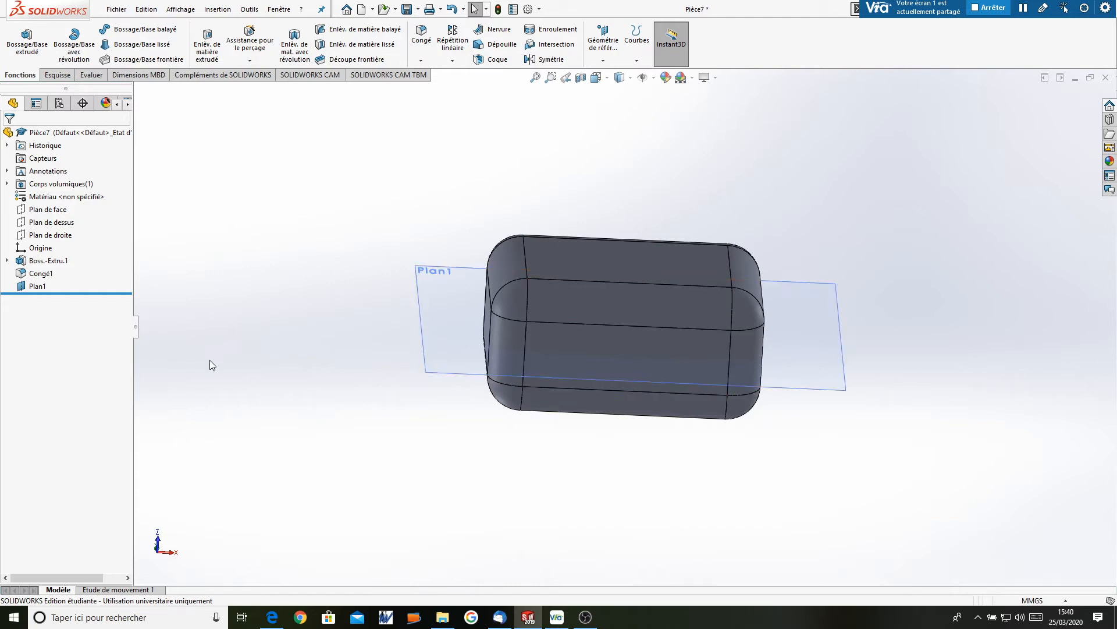
Try to split the rounded block into two bodies using the offset plane as the trim tool.
middle_drag(619, 301, 542, 366)
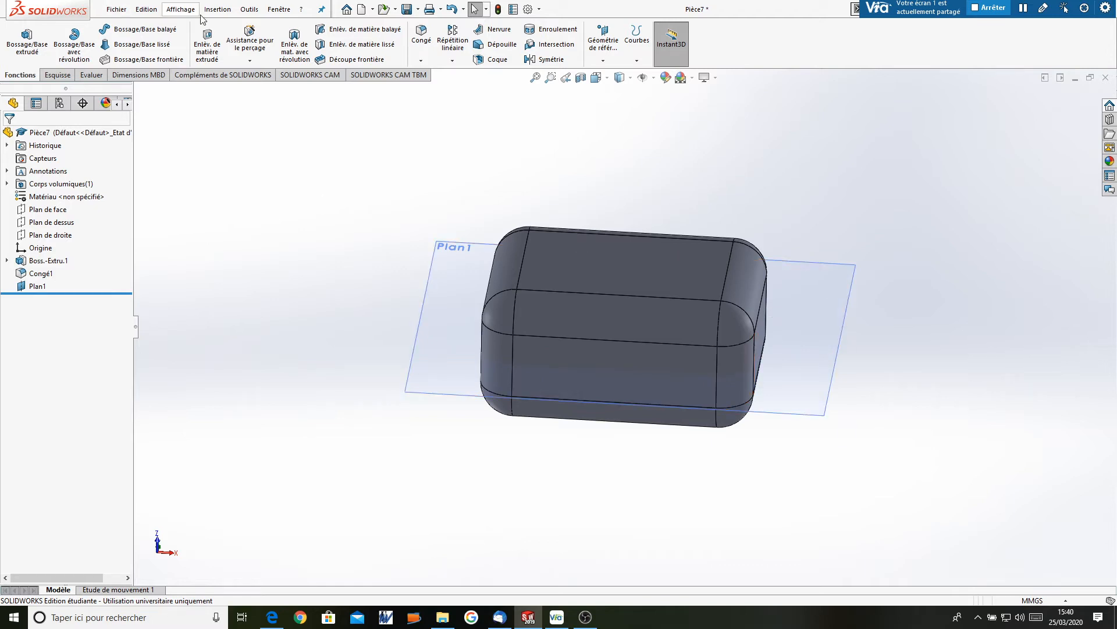
click(218, 9)
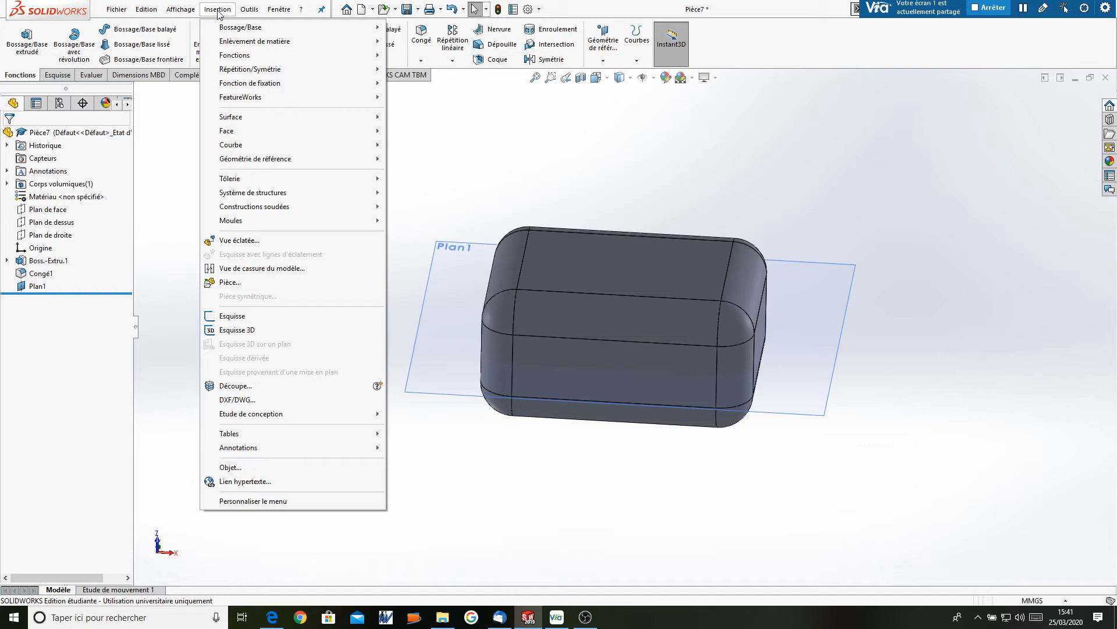
mouse_move(236, 61)
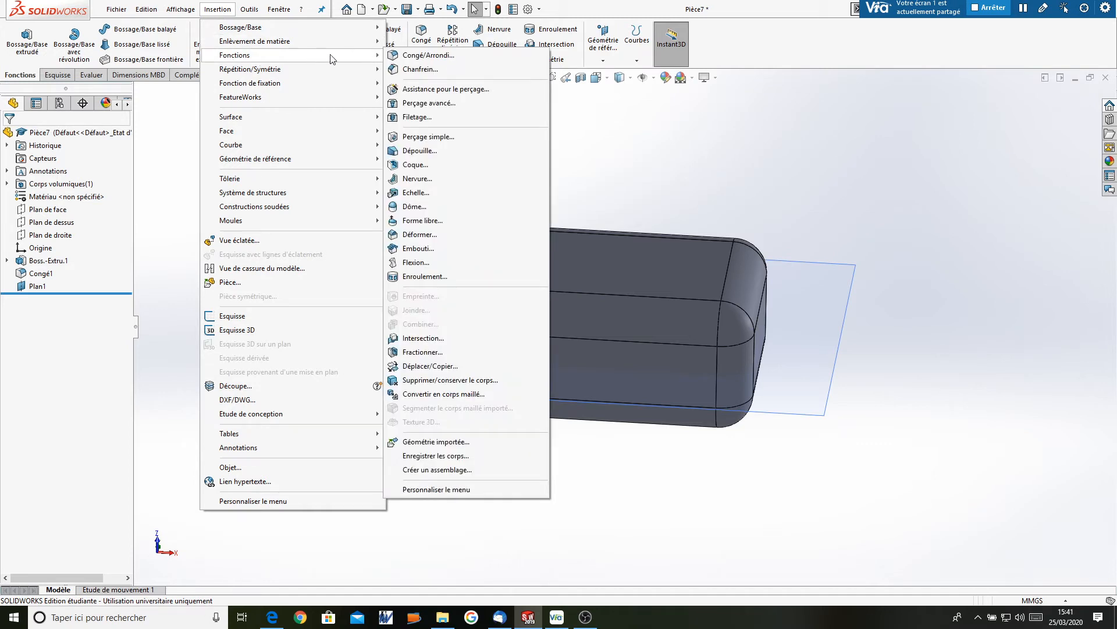
click(438, 353)
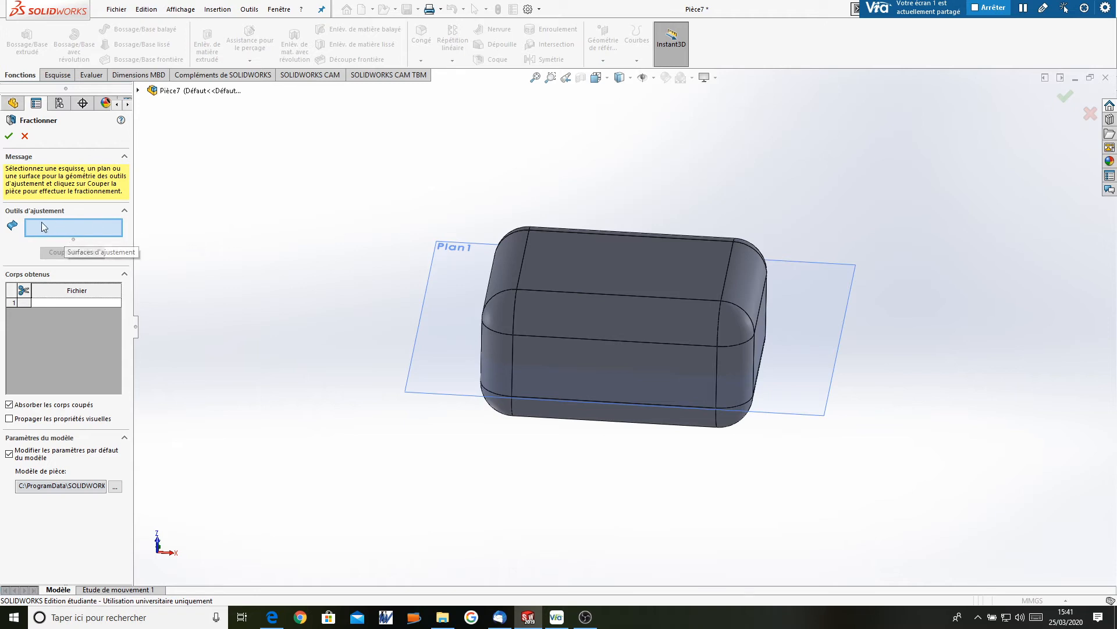
click(453, 255)
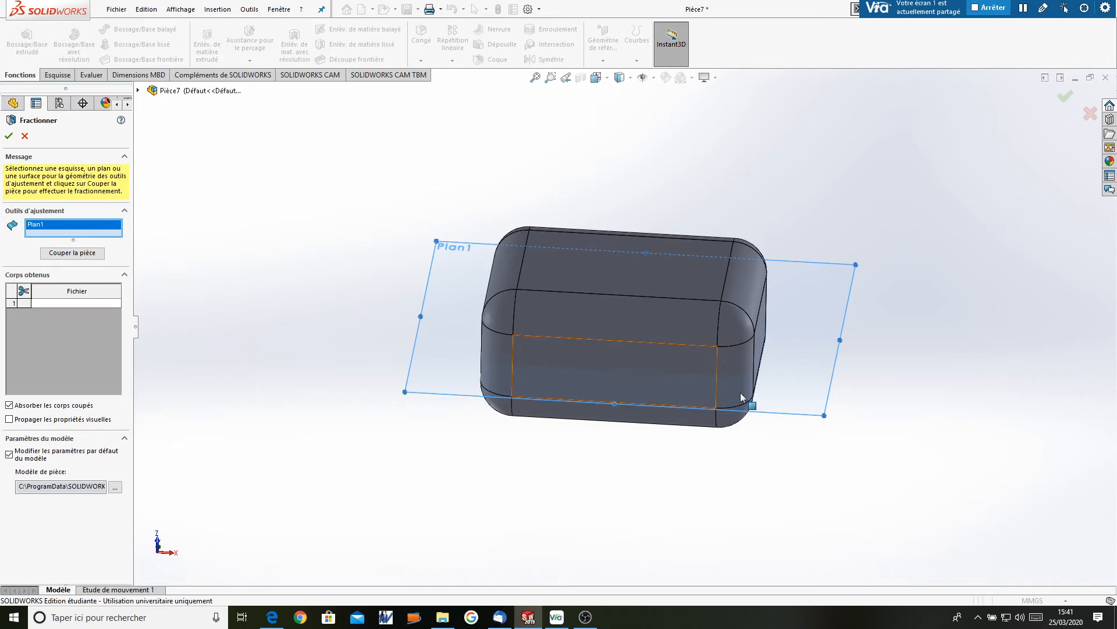
click(69, 254)
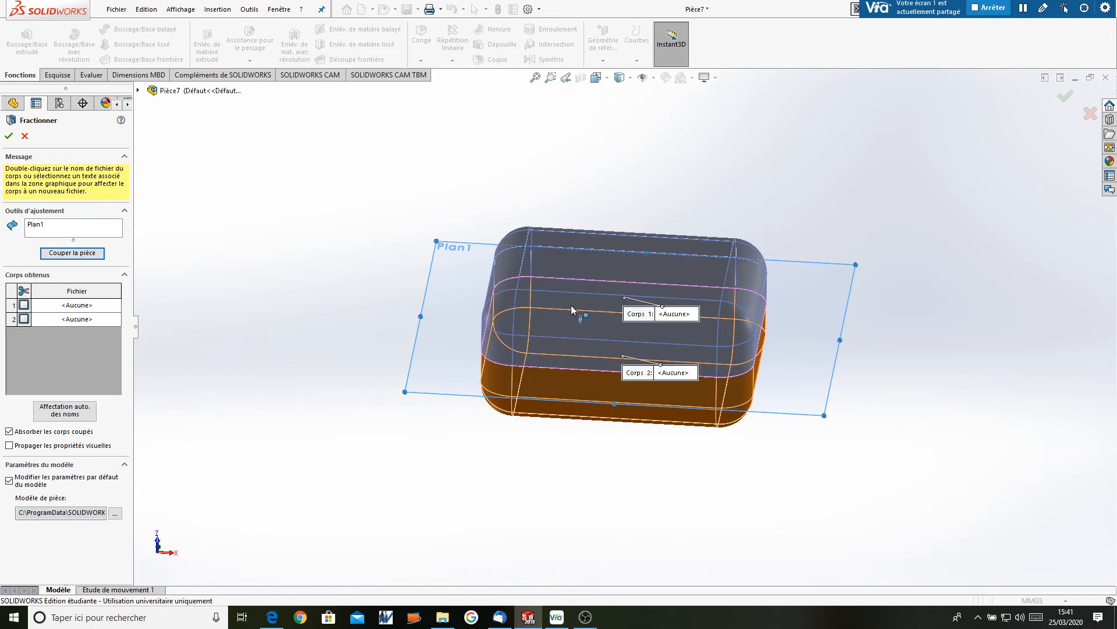
click(75, 306)
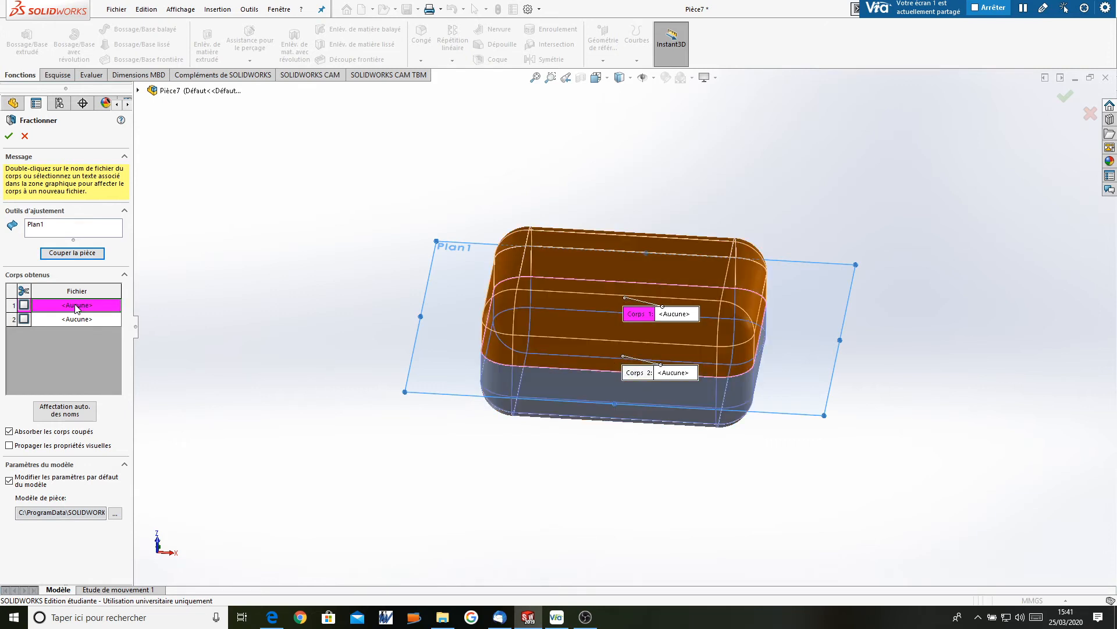
double_click(77, 306)
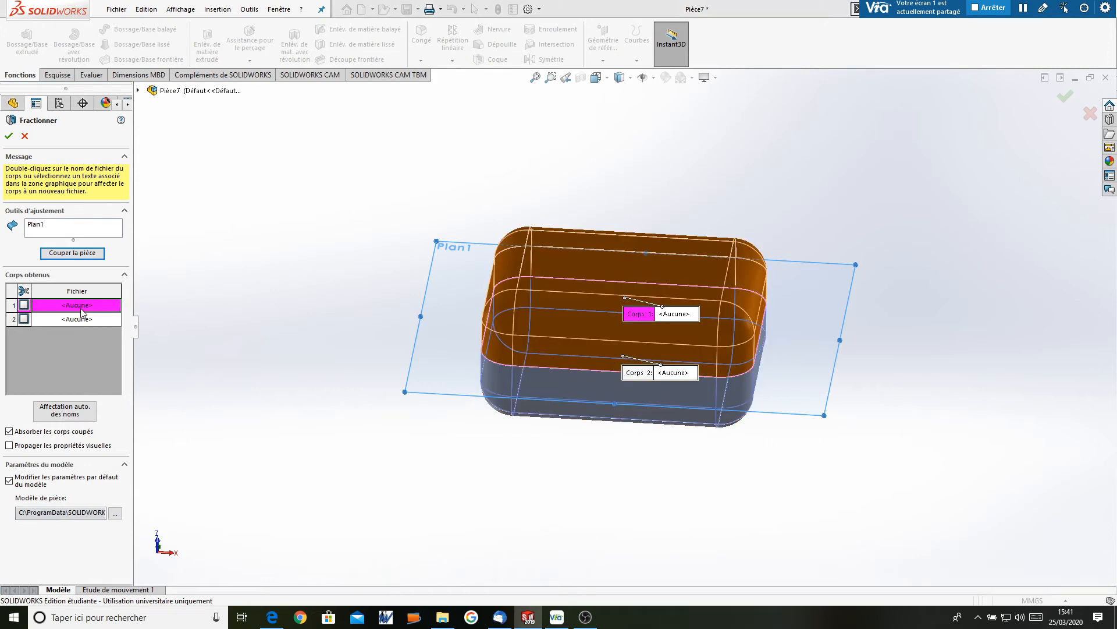
click(630, 309)
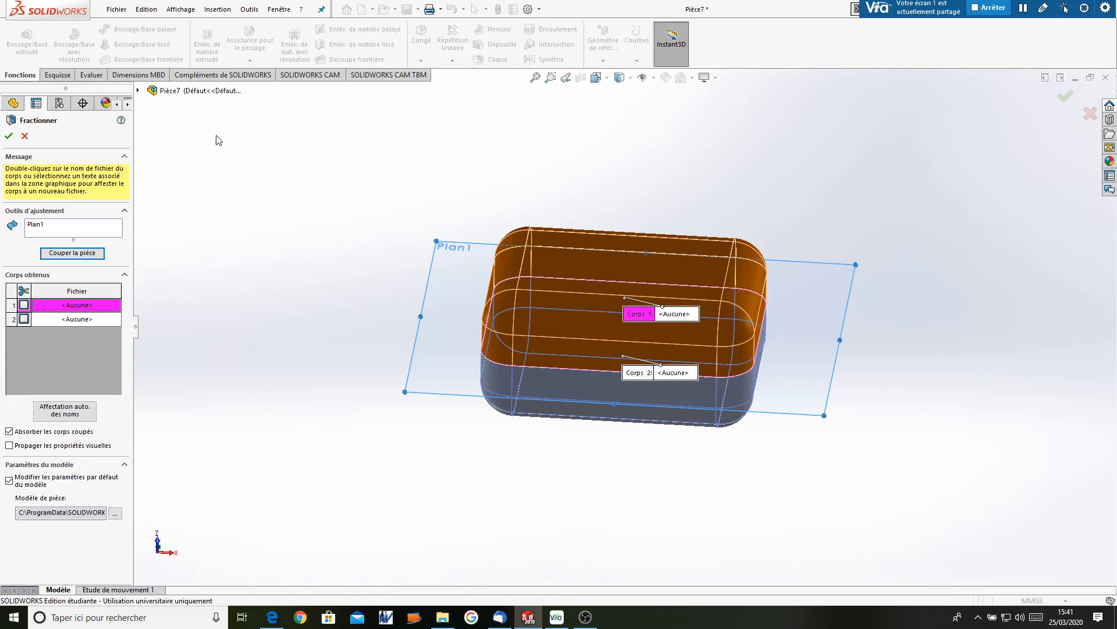
click(9, 137)
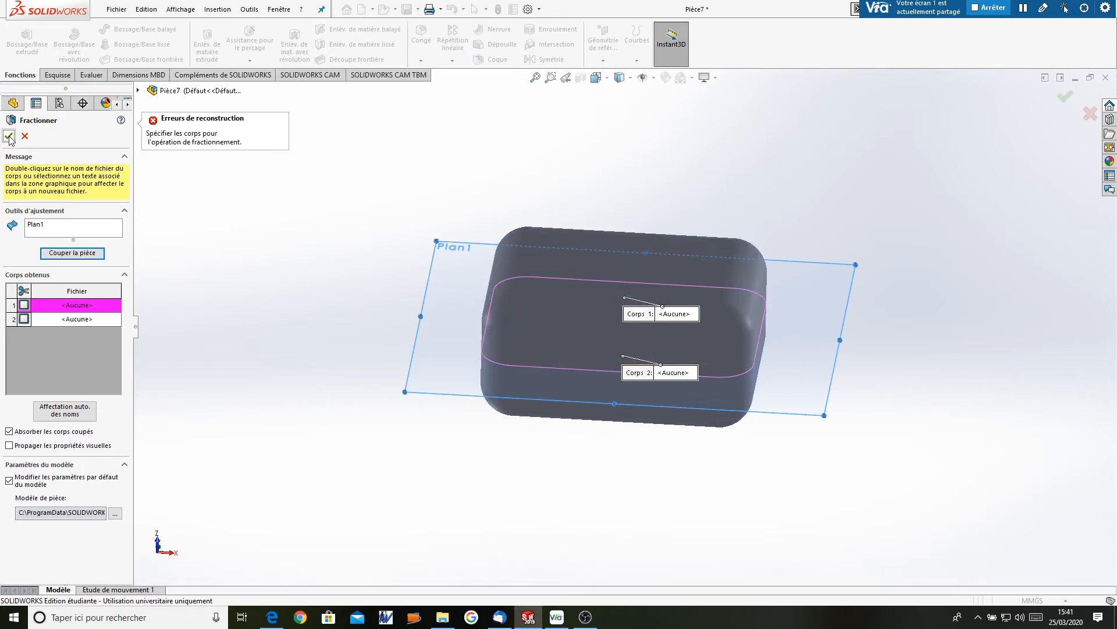
click(25, 136)
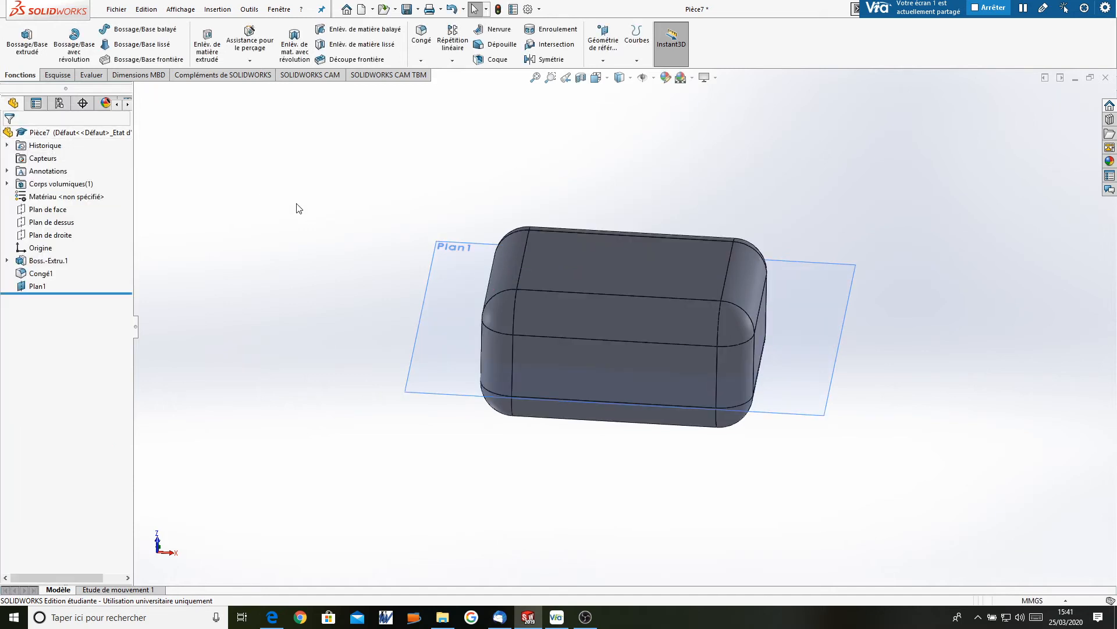
Save the part as Pièce7 in the SW documents folder.
click(117, 10)
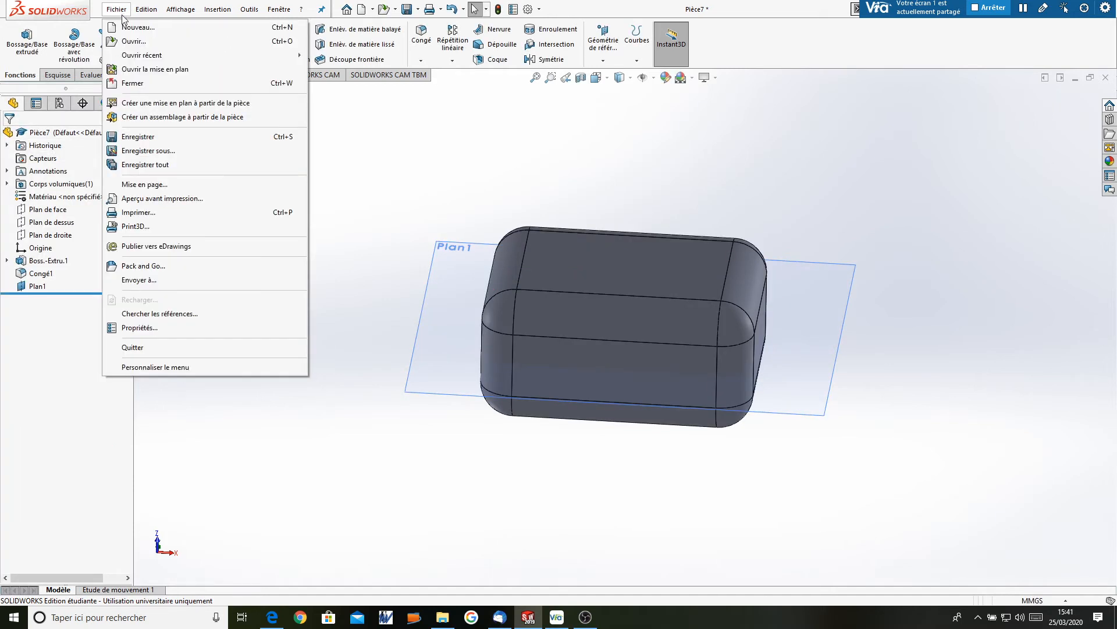
click(151, 138)
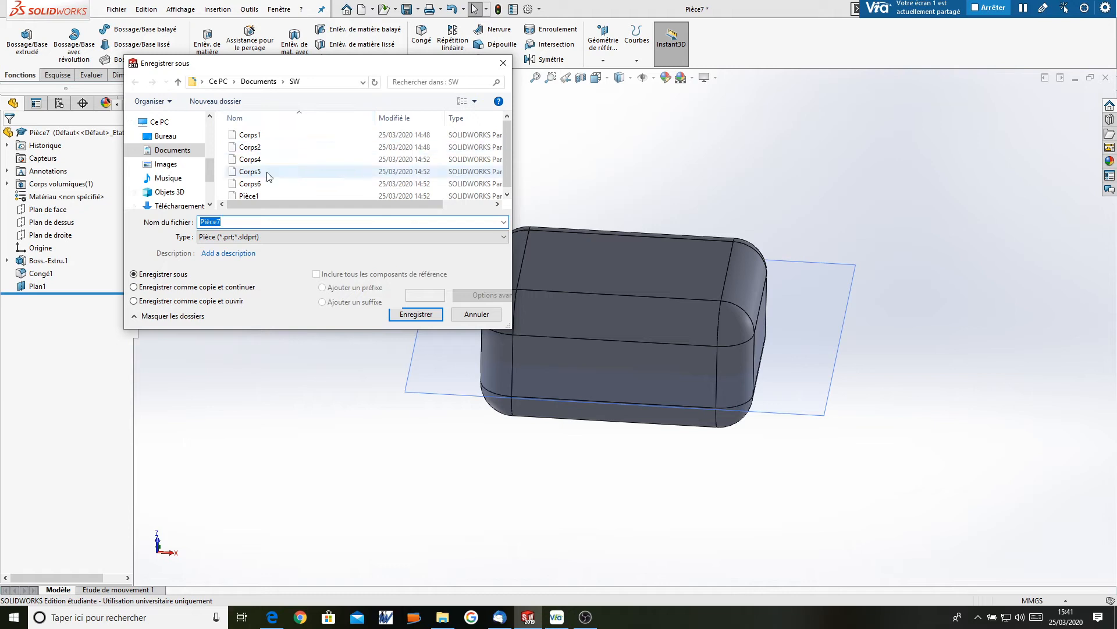
click(415, 317)
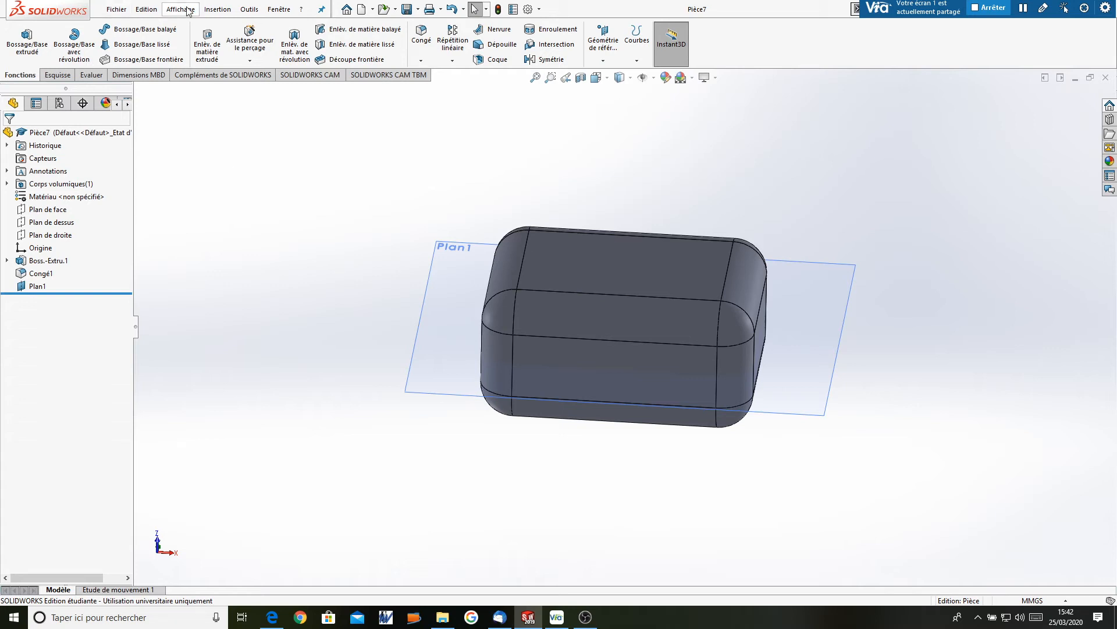
Cut the rounded block into two bodies with the Split feature, using the offset plane Plan1 as the trim tool.
click(217, 9)
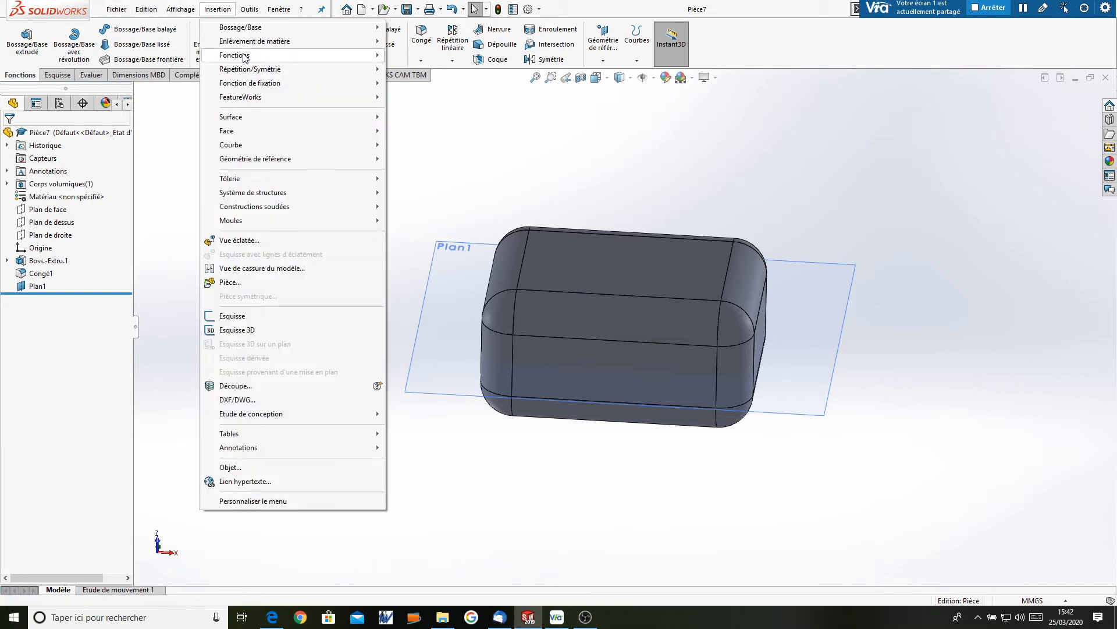
mouse_move(244, 57)
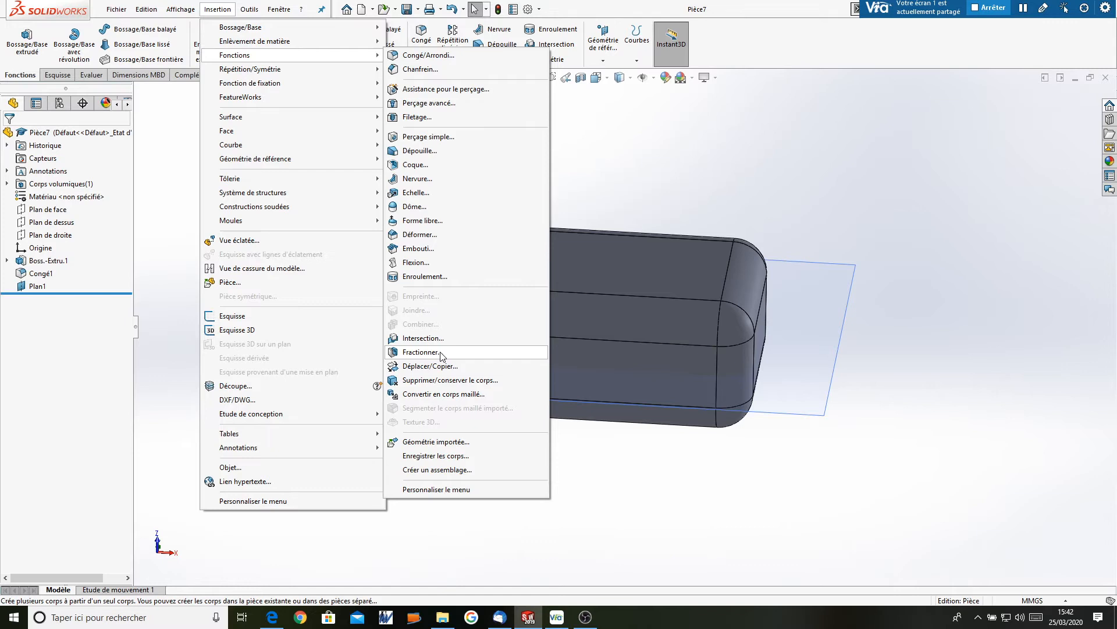
click(421, 352)
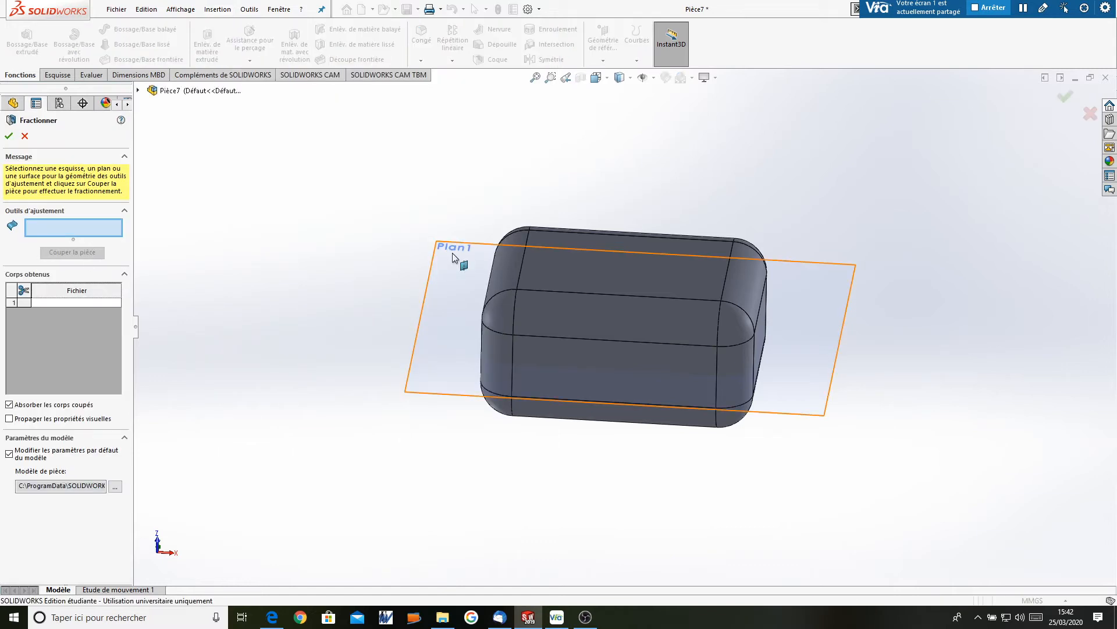
click(456, 258)
click(70, 253)
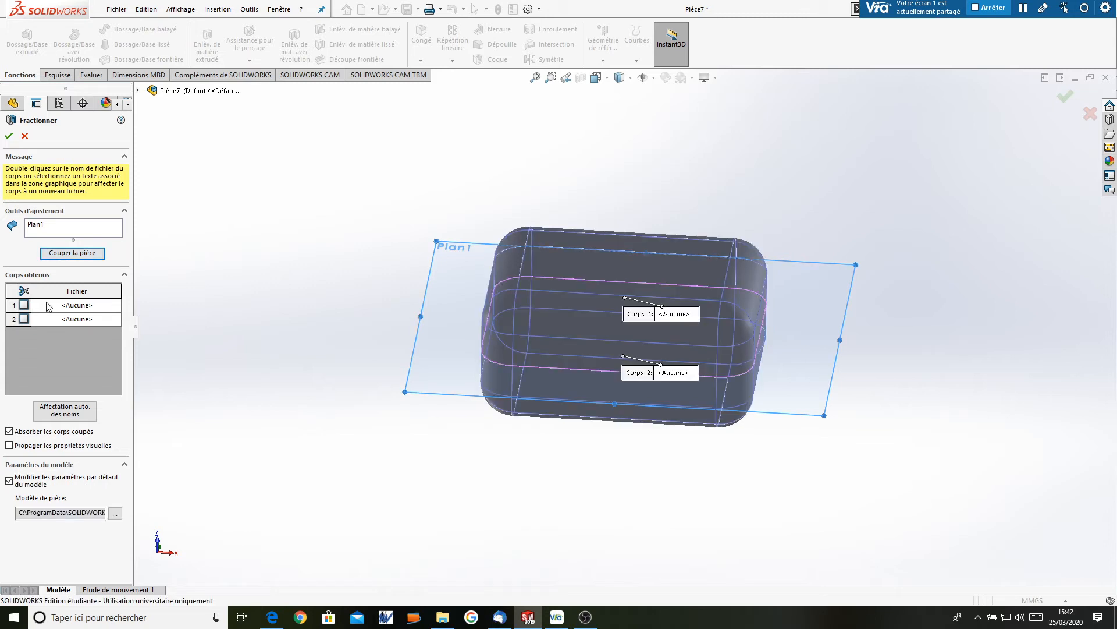
Assign the upper split body to a new part file named Partie Sup in the SW folder.
click(78, 306)
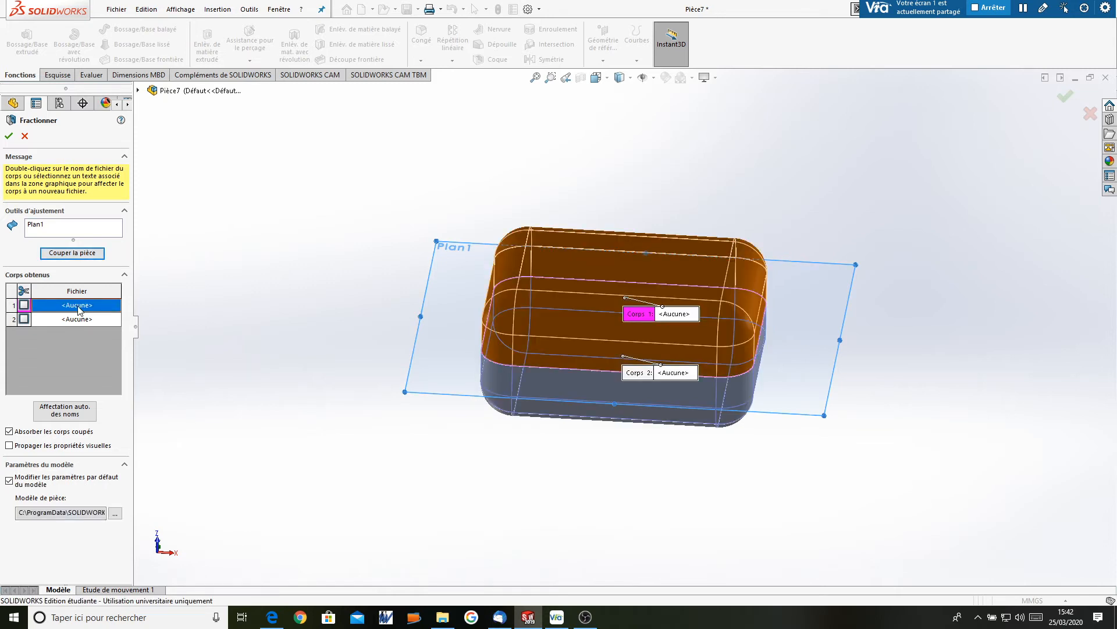
double_click(78, 307)
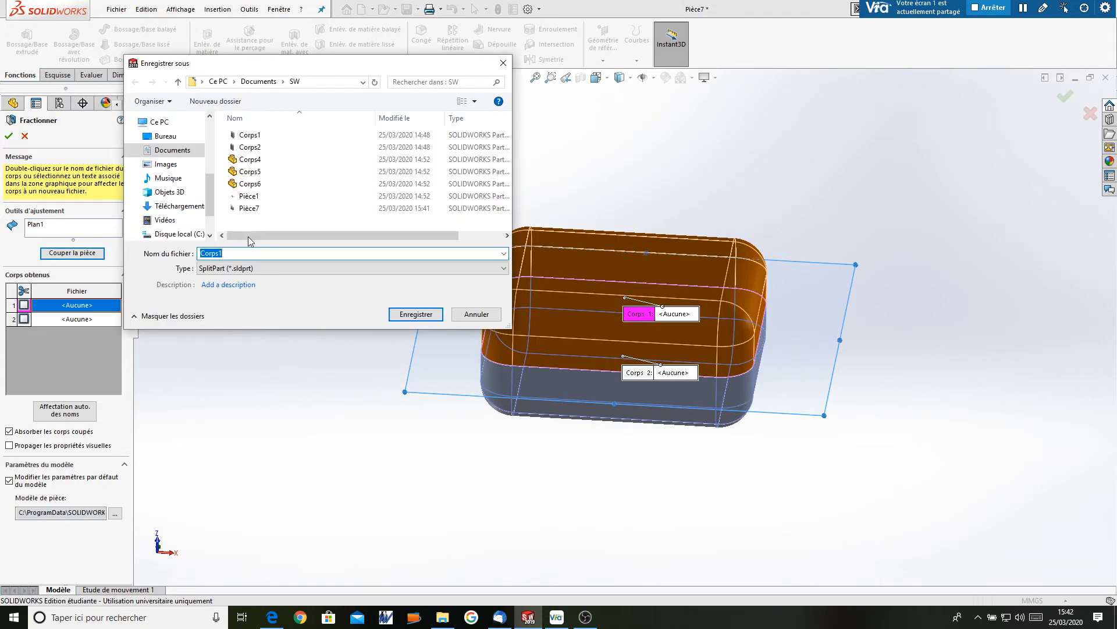
text(Partie Sup)
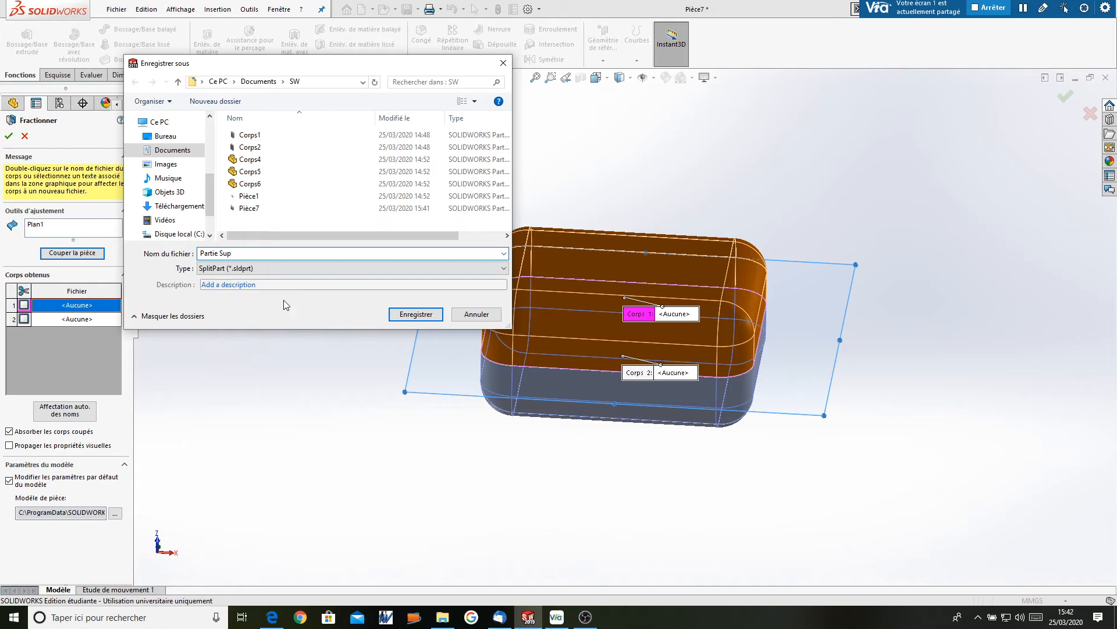
click(402, 314)
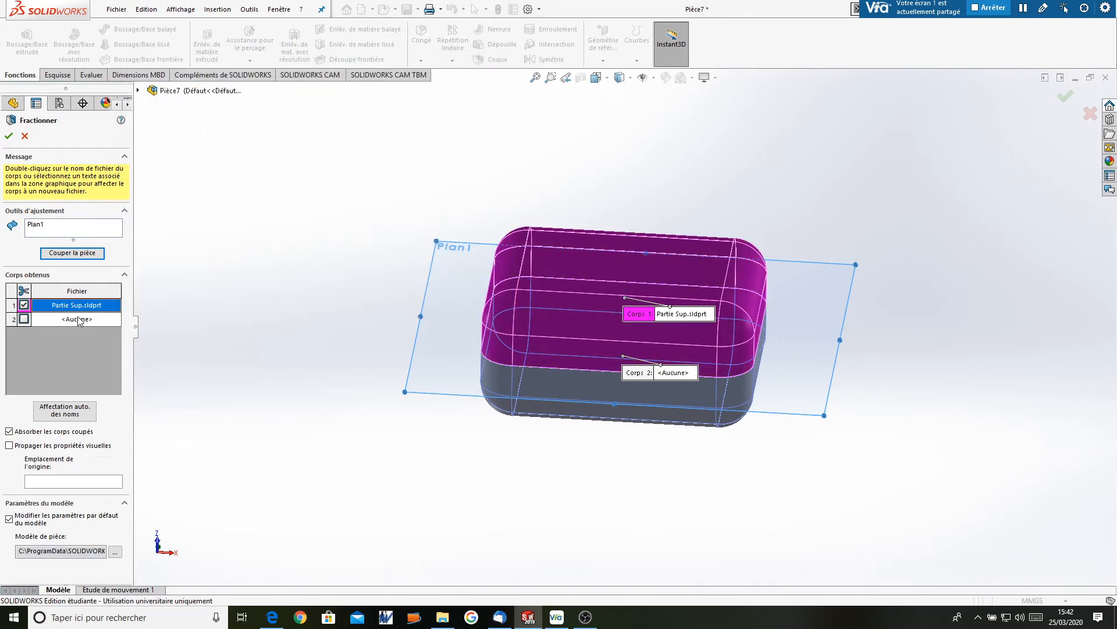
Assign the lower split body to a new part file named Partie inf in the SW folder.
click(77, 321)
double_click(74, 320)
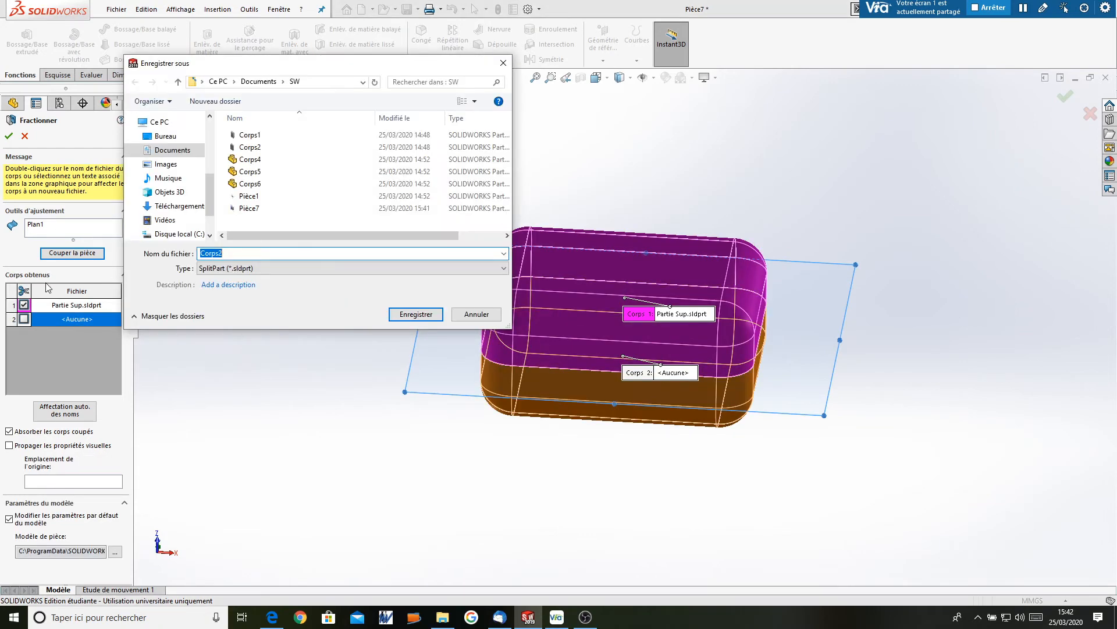
text(Partie inf)
click(424, 314)
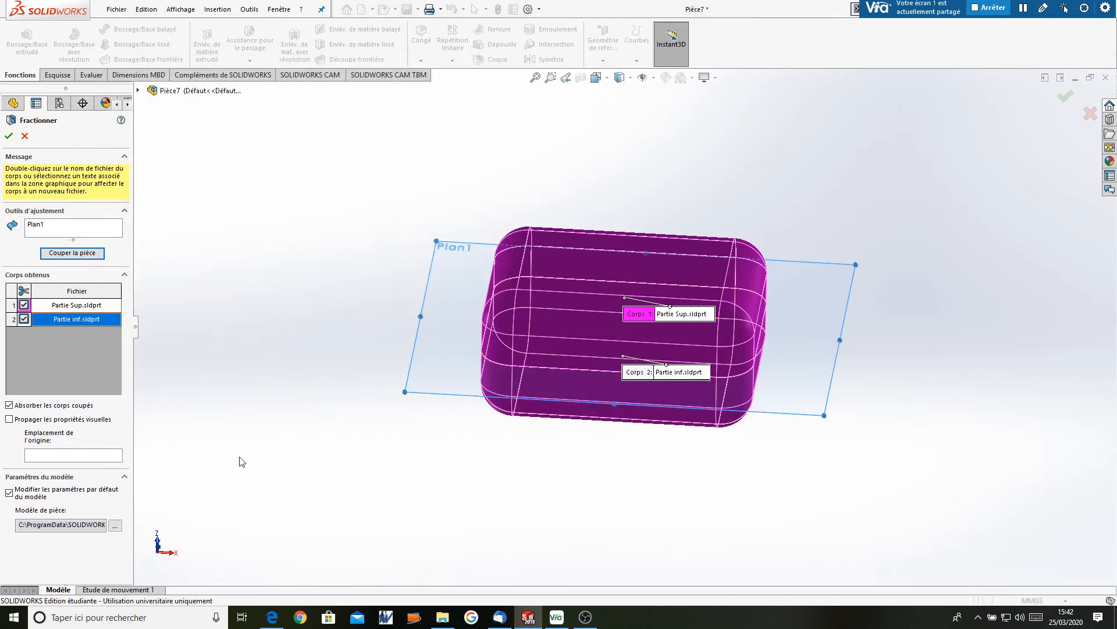
Complete the split and make the derived parts use the base part's units of measure.
scroll(654, 201, up, 1)
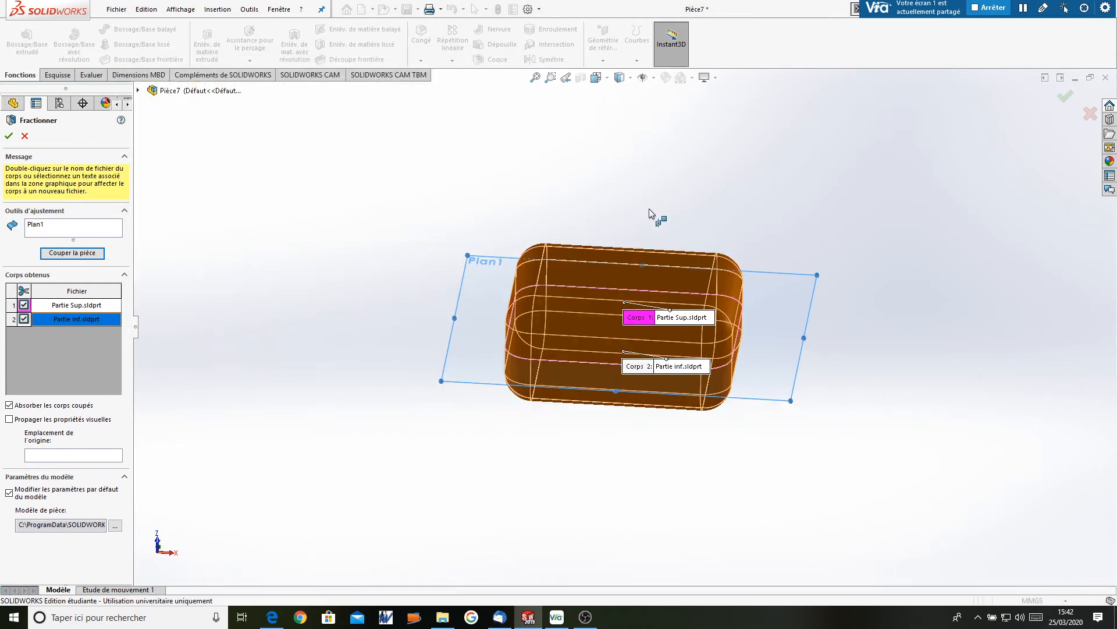
click(9, 136)
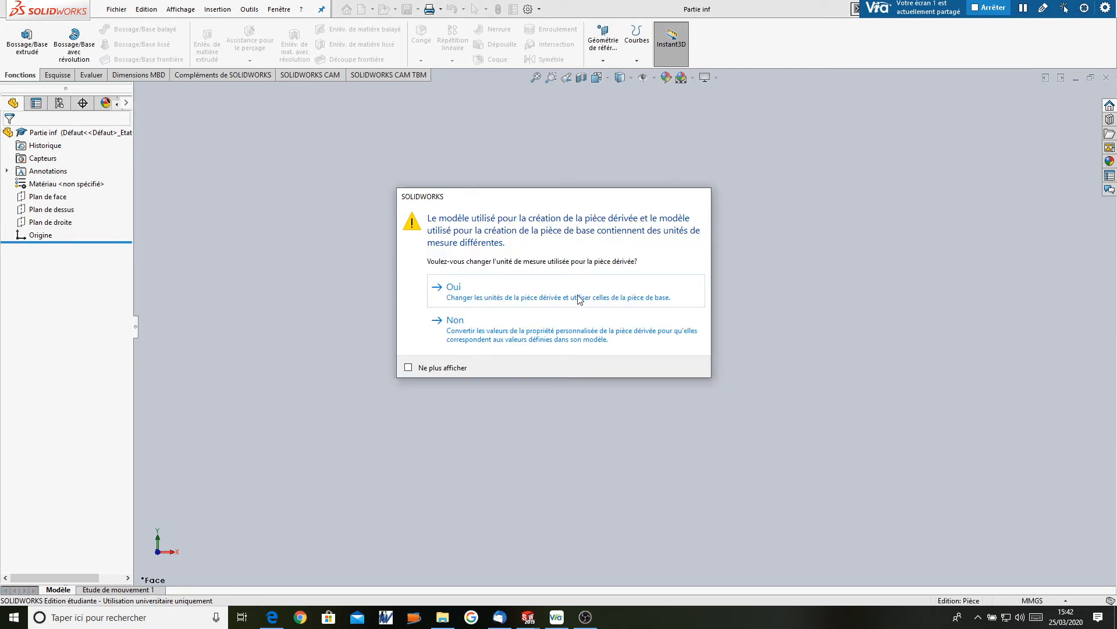
click(504, 286)
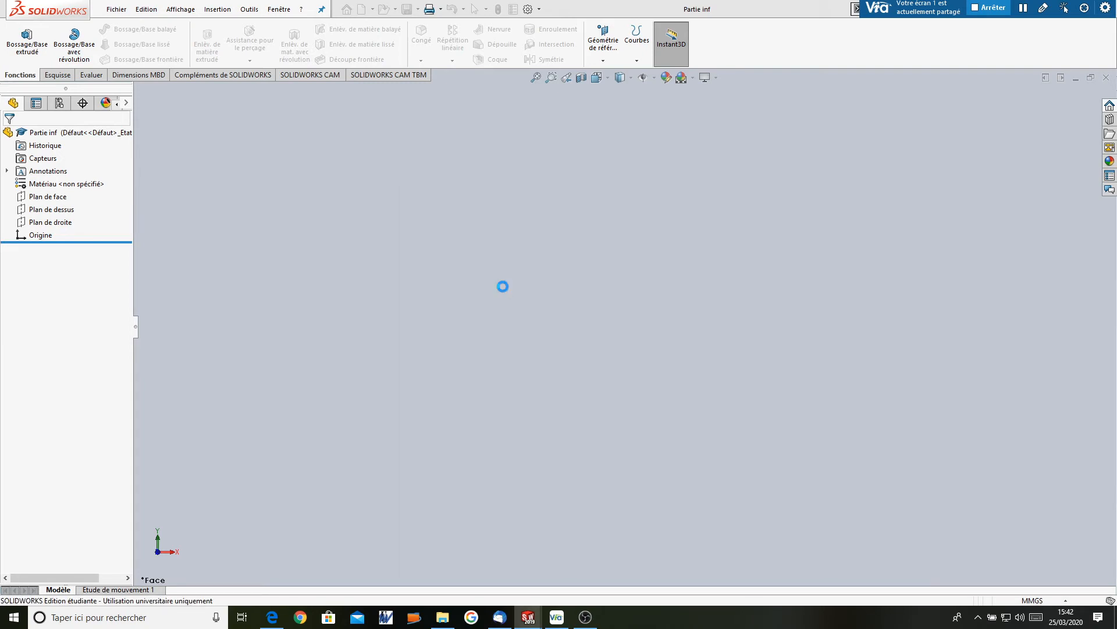
click(504, 287)
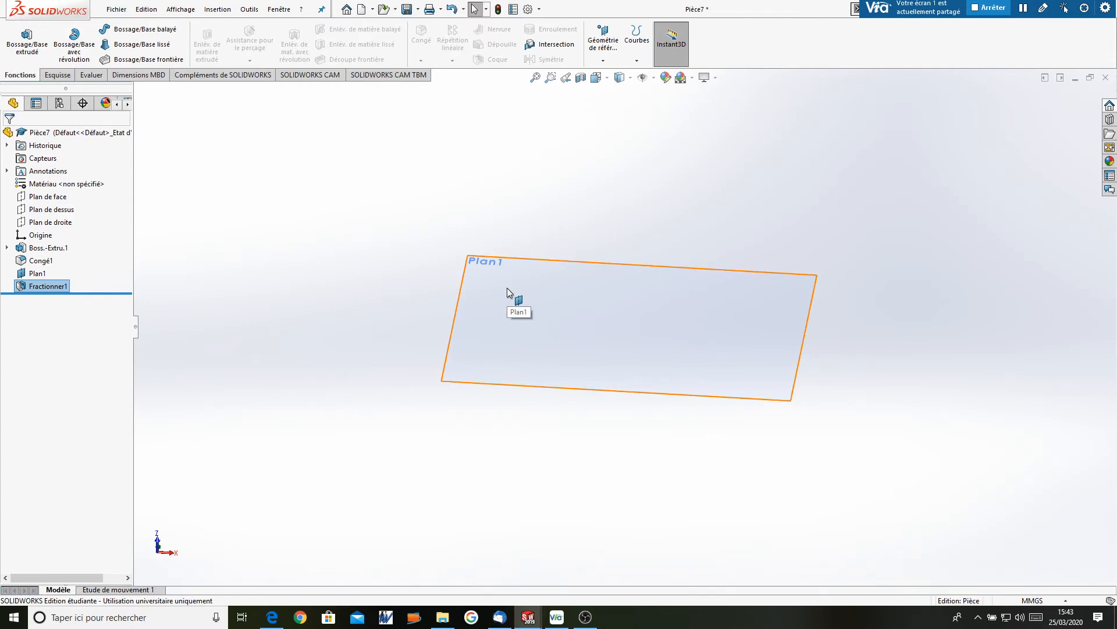
Minimize the Pièce7 window and move the Partie inf window aside to bring Partie Sup to the front.
click(407, 372)
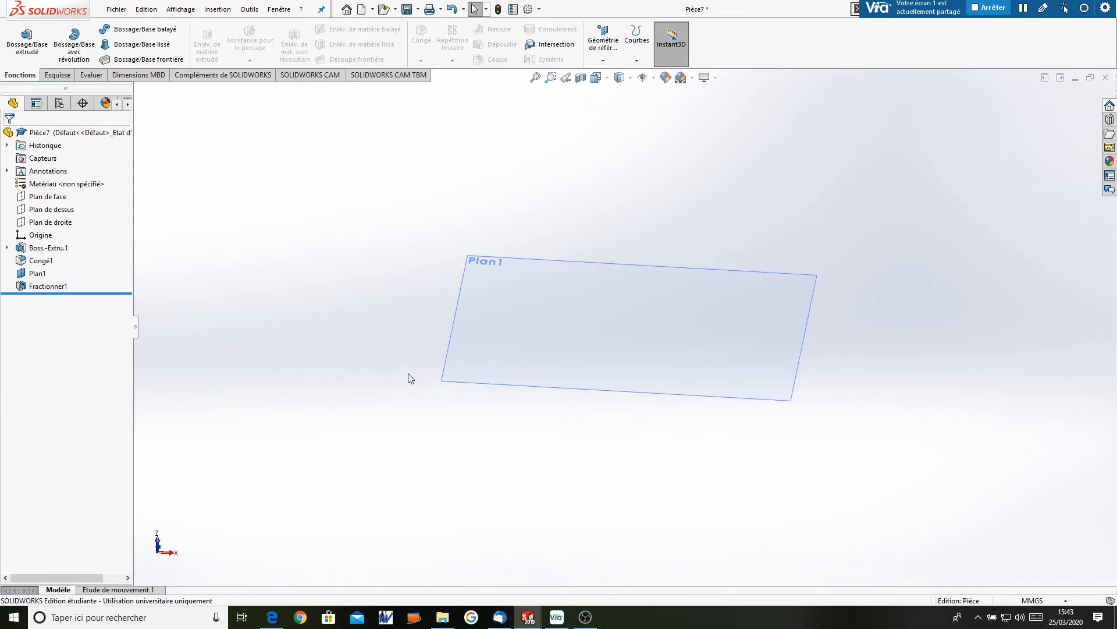
scroll(552, 388, up, 2)
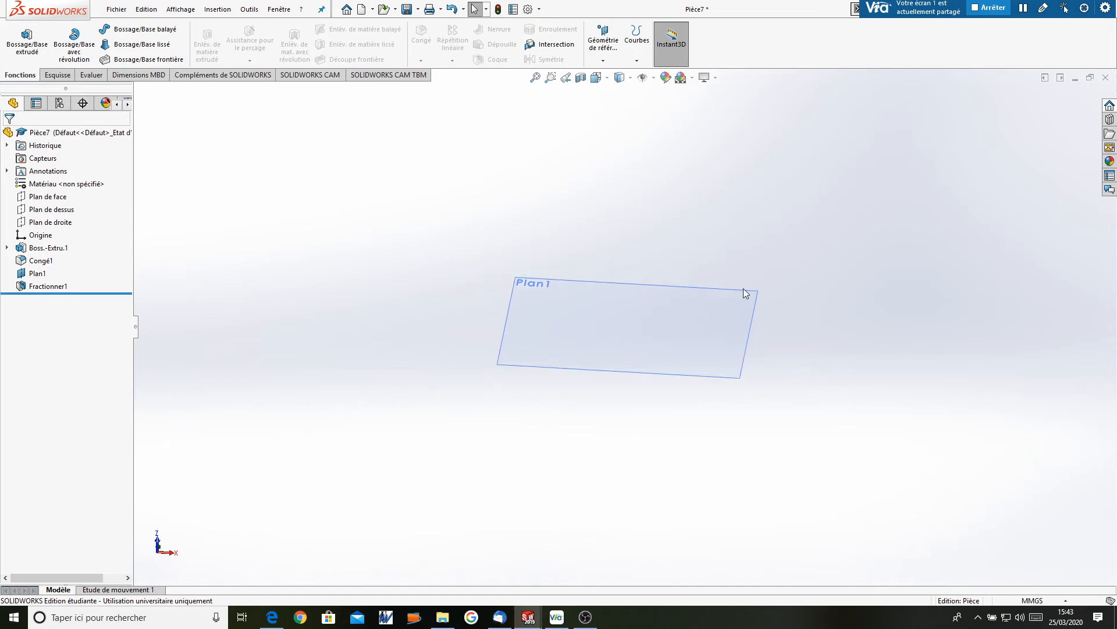
scroll(743, 288, down, 2)
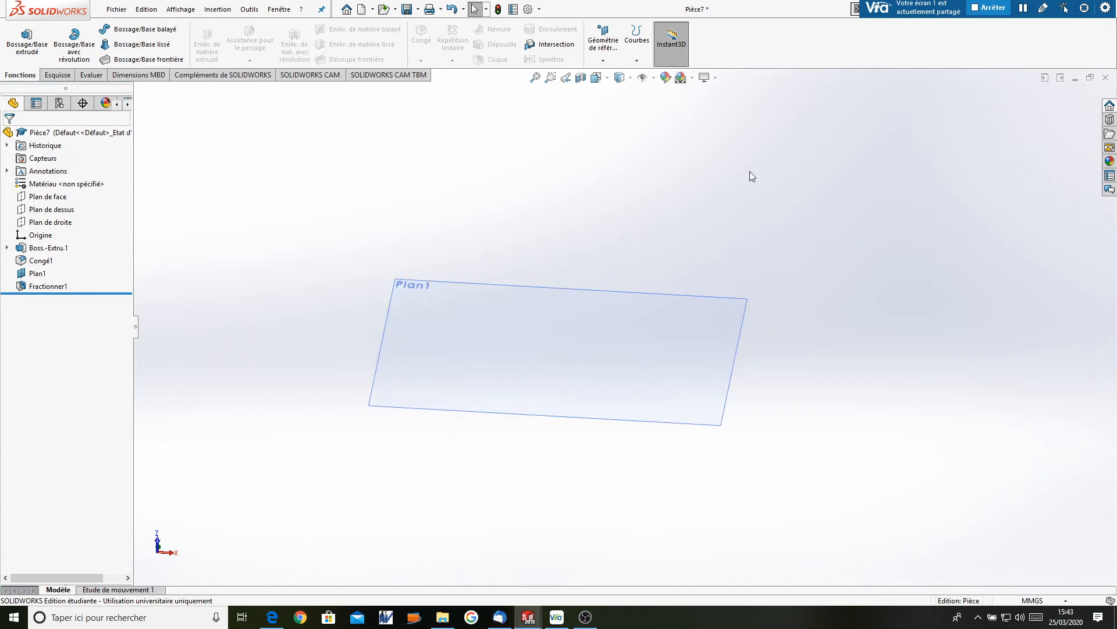
click(1076, 79)
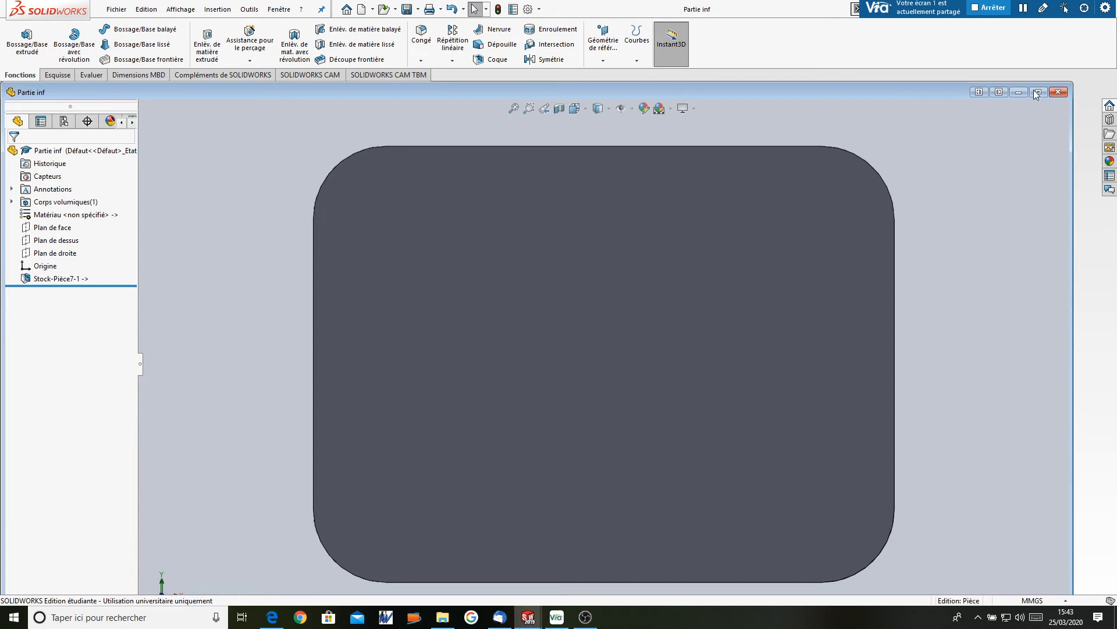
middle_drag(462, 283, 977, 131)
drag(944, 91, 923, 220)
click(805, 92)
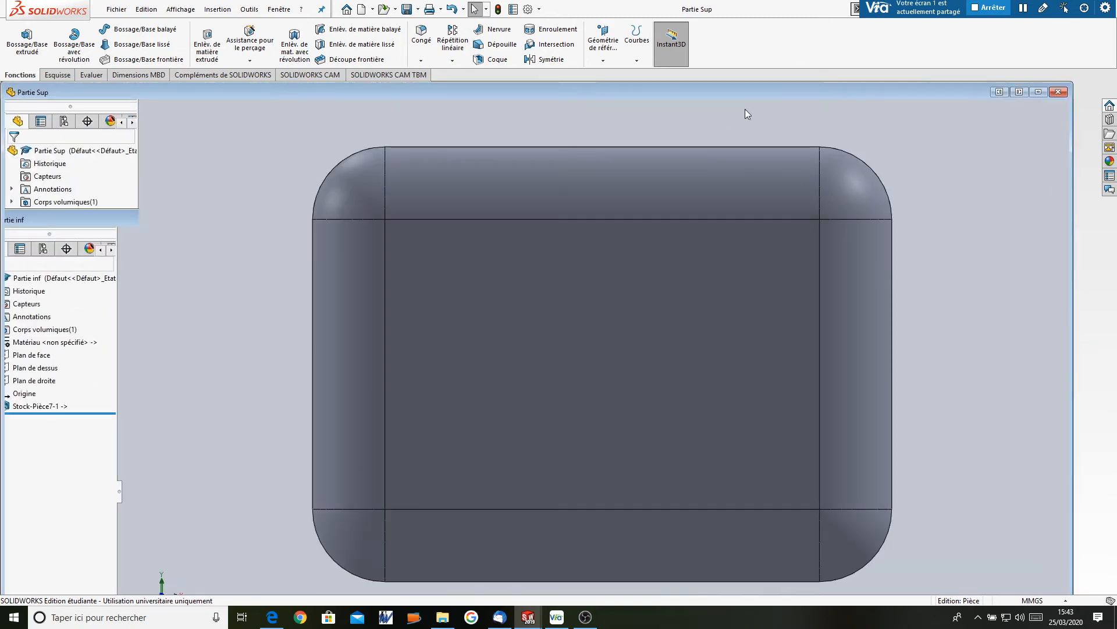
Turn Partie Sup so its flat cut face is accessible and maximize its window.
middle_drag(669, 241, 819, 241)
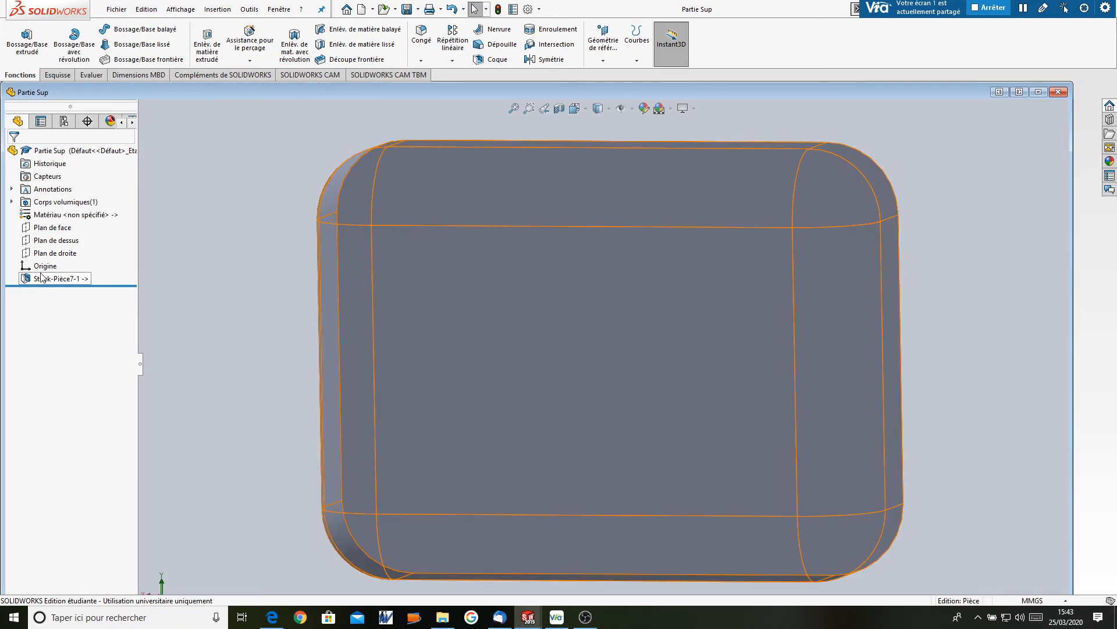
click(488, 281)
scroll(488, 281, up, 1)
middle_drag(488, 281, 512, 301)
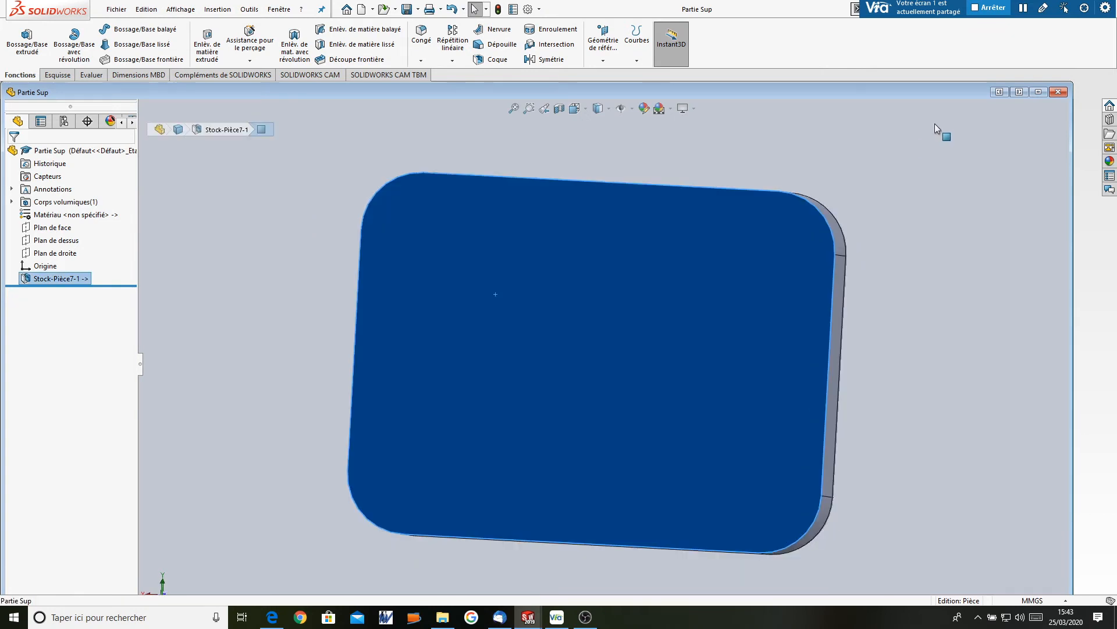
click(1038, 91)
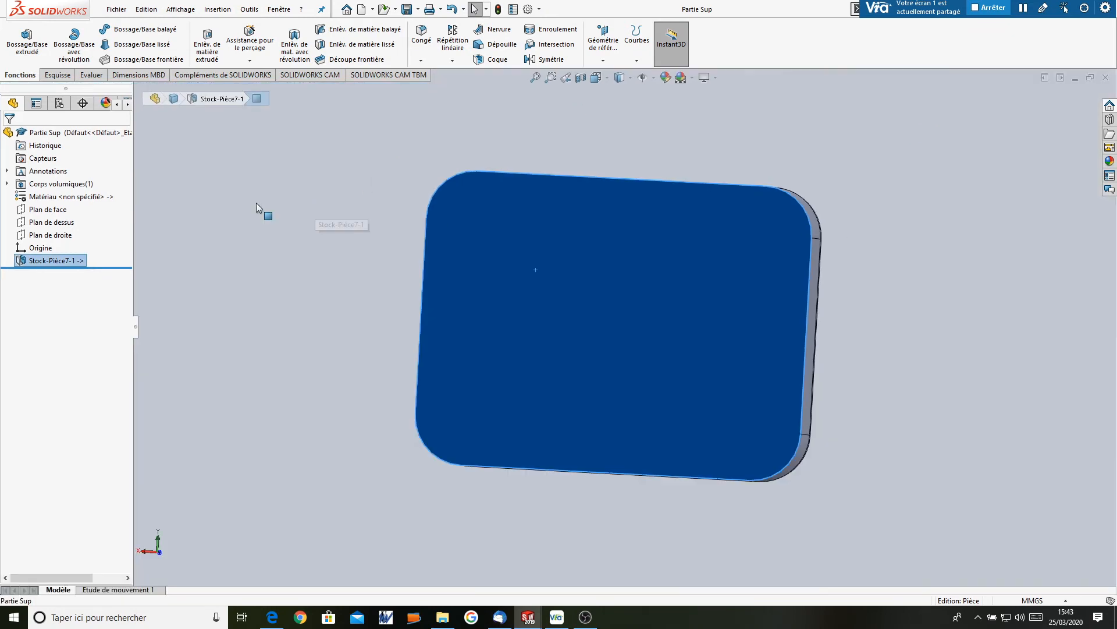
Shell Partie Sup with a 2 mm wall thickness, removing the flat cut face.
click(256, 203)
click(497, 60)
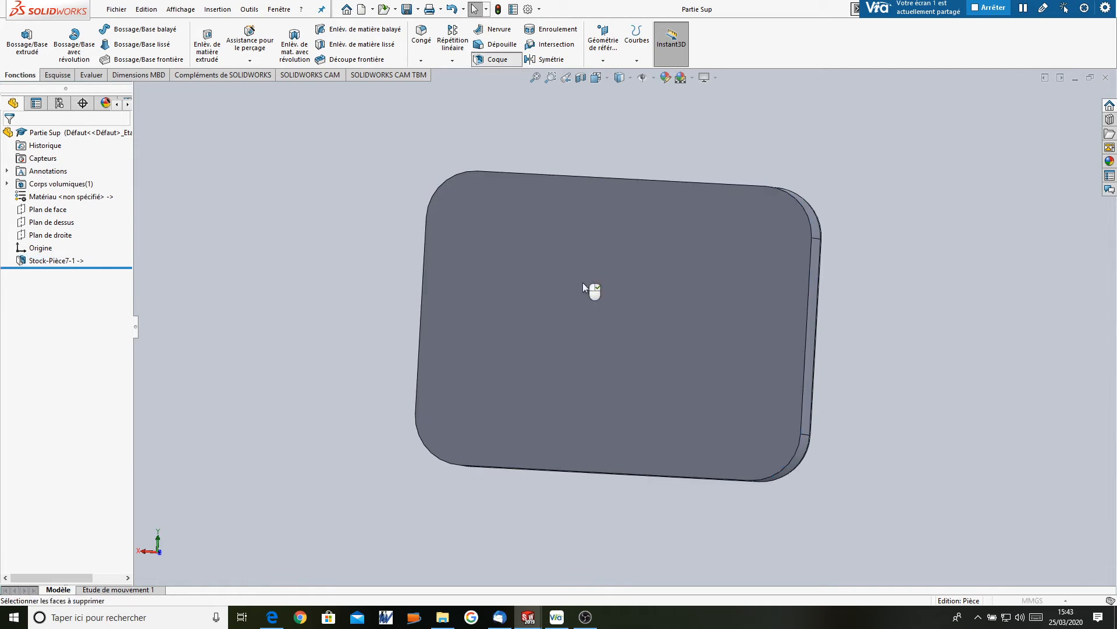
click(583, 282)
text(2)
key(Tab)
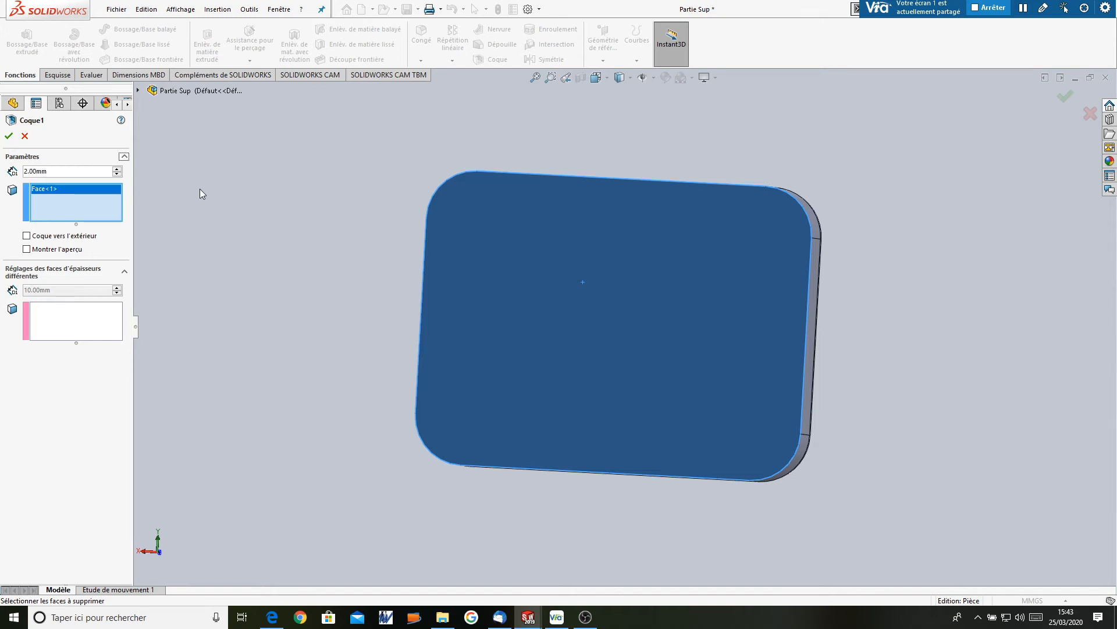
key(Return)
middle_drag(299, 243, 609, 264)
scroll(608, 263, down, 3)
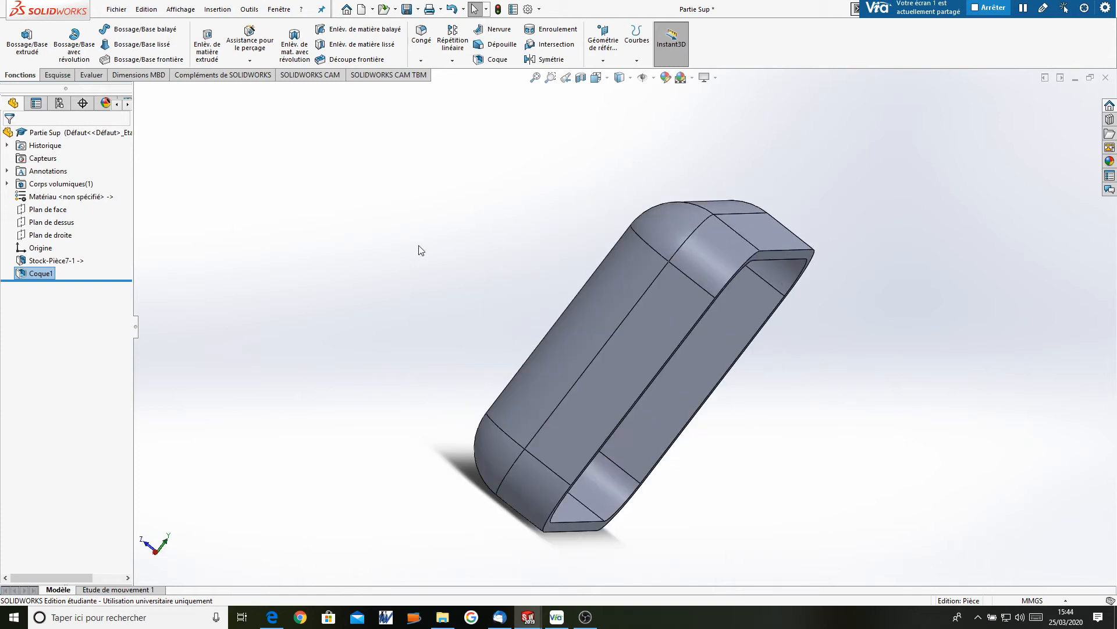
middle_drag(419, 246, 425, 334)
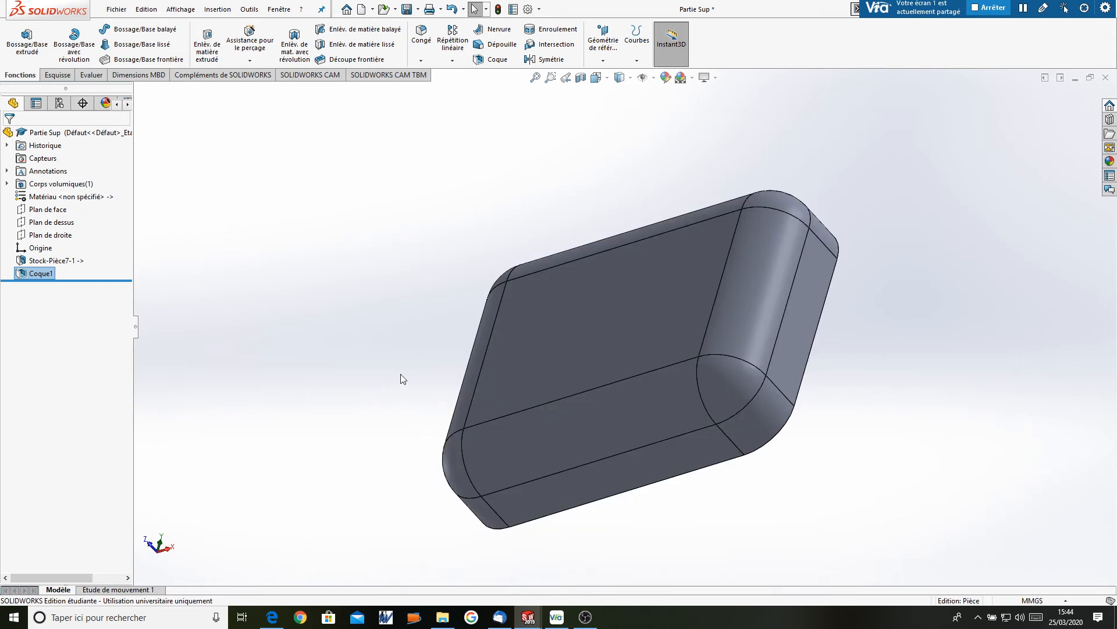
middle_drag(402, 379, 528, 290)
Export all bodies of the shelled part as an STL file named Partie Sup in the SW folder.
click(117, 10)
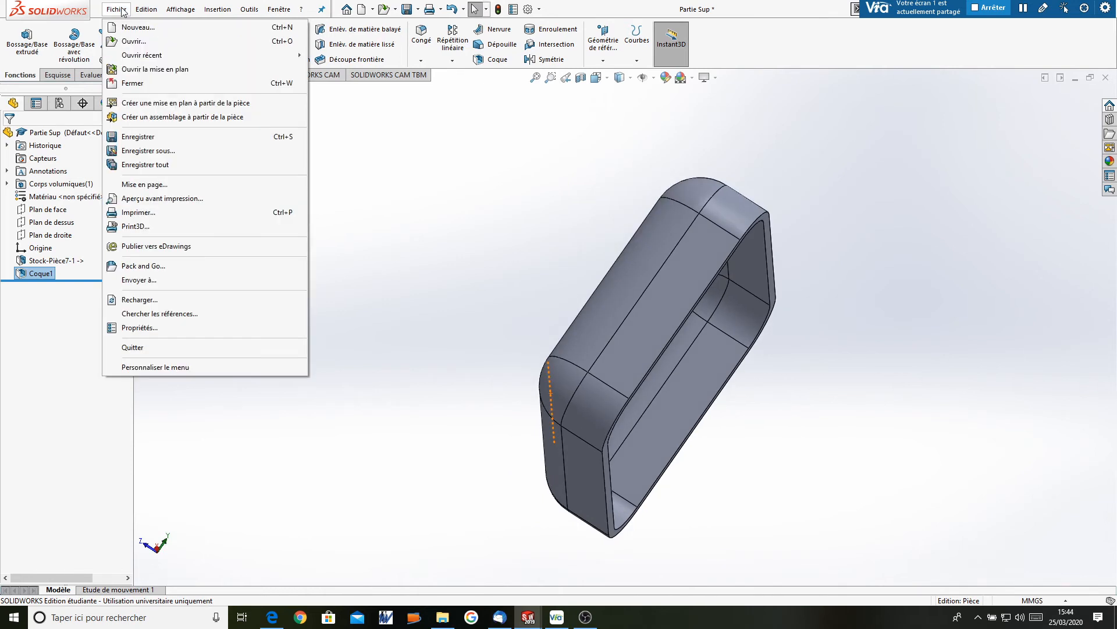
click(145, 166)
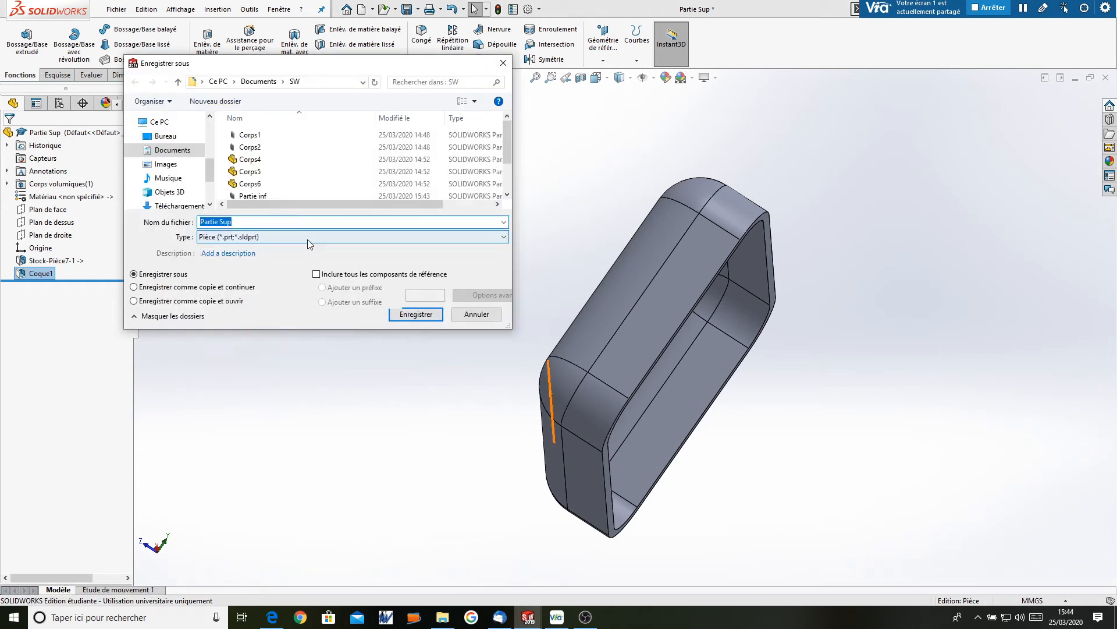
click(307, 237)
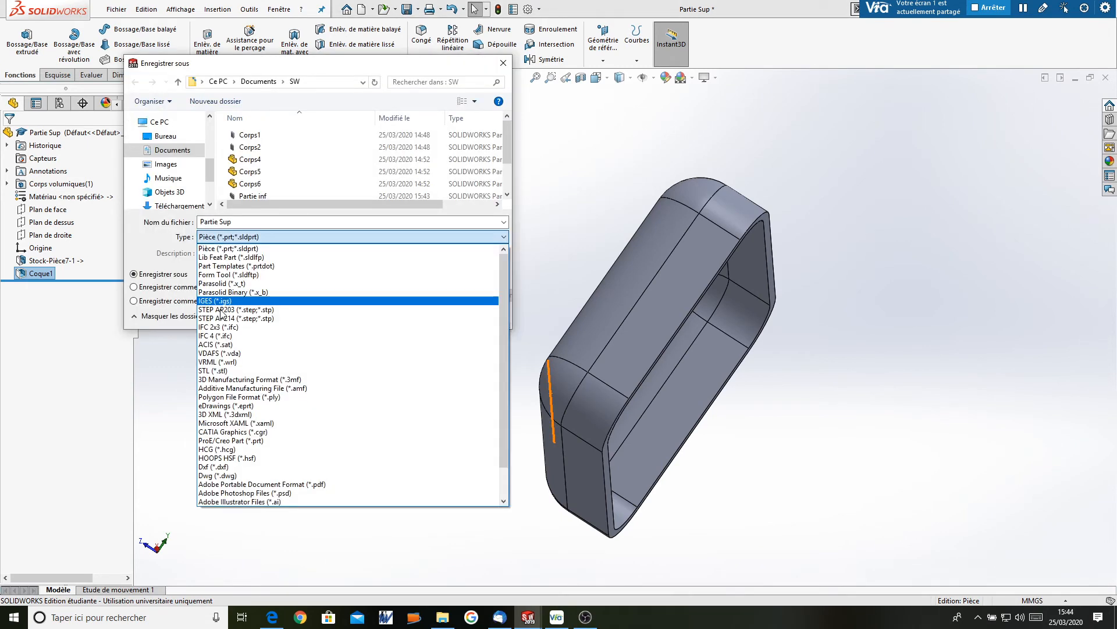
click(212, 372)
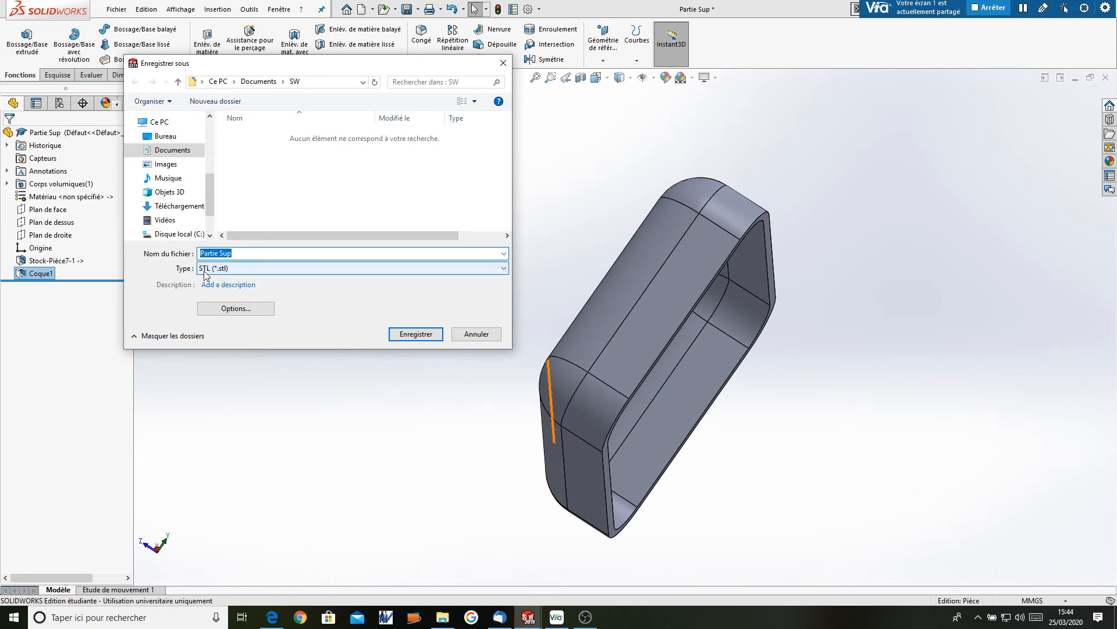
click(419, 335)
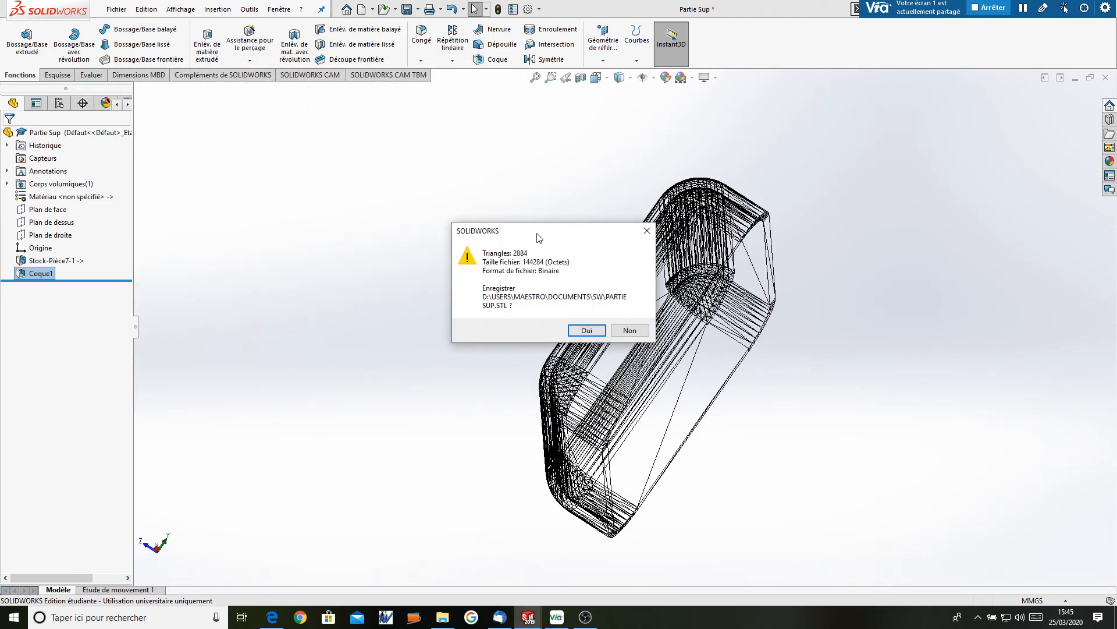
drag(420, 178, 416, 175)
click(469, 274)
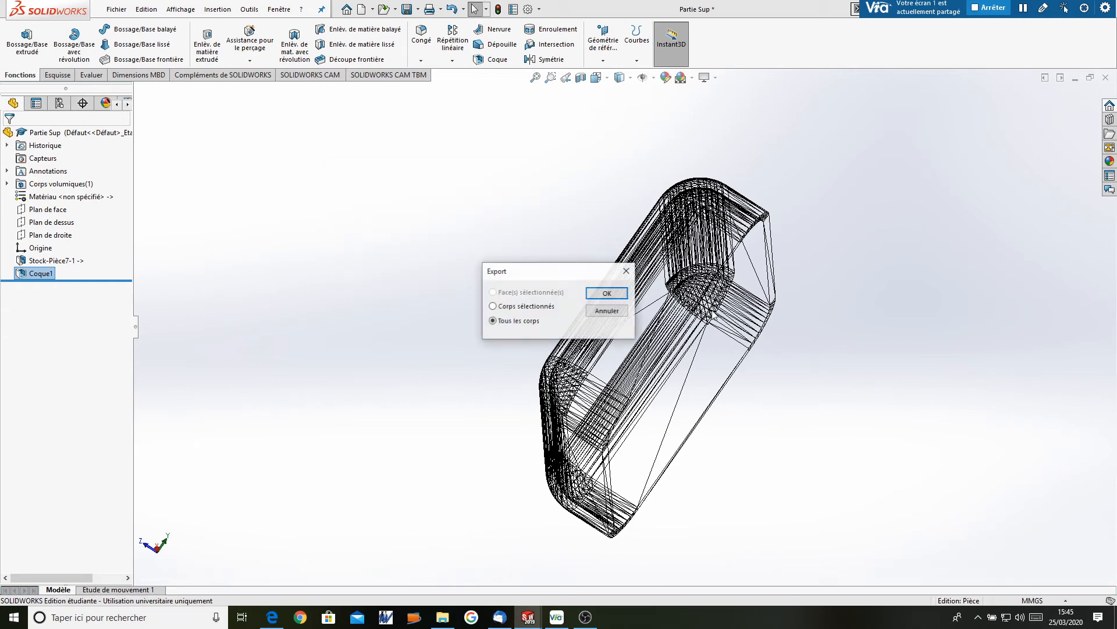
click(595, 292)
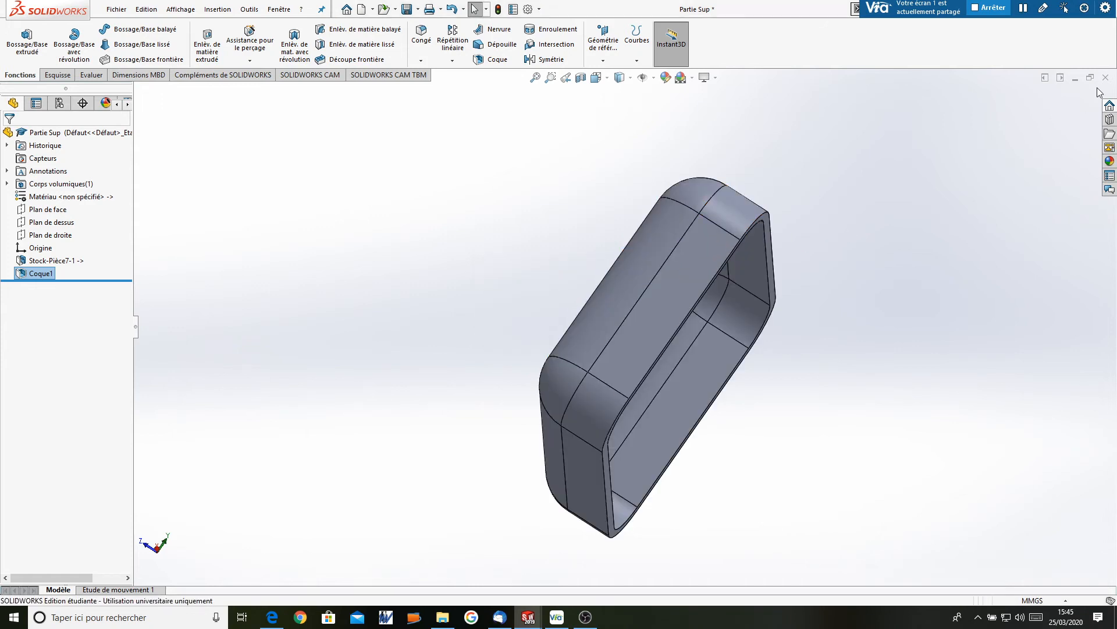
Minimize the Partie Sup and Partie inf windows.
click(1076, 80)
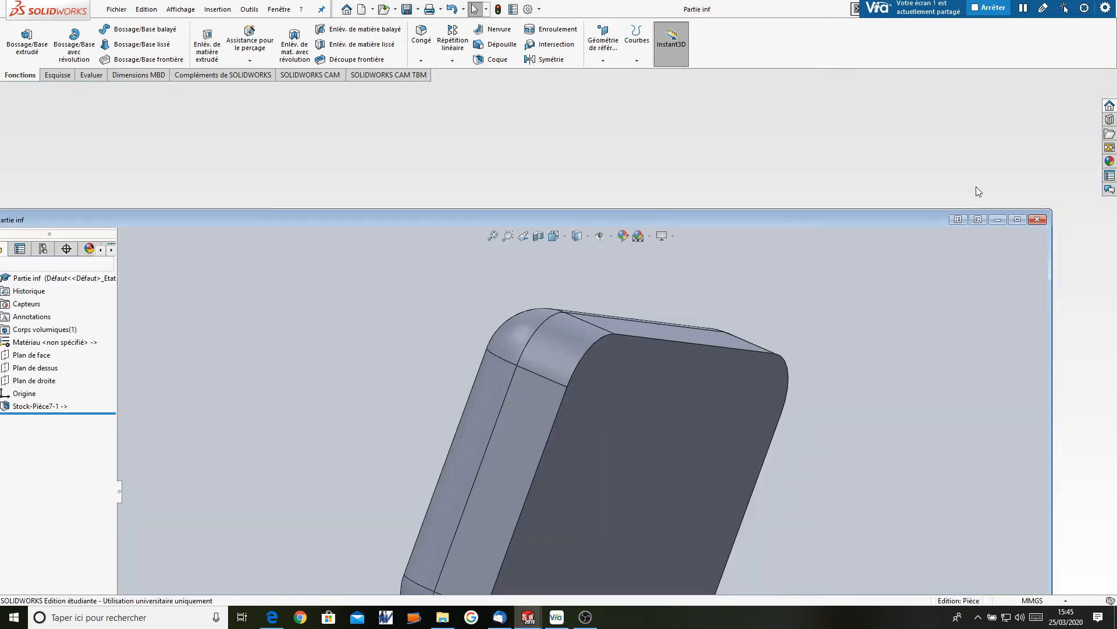
click(998, 221)
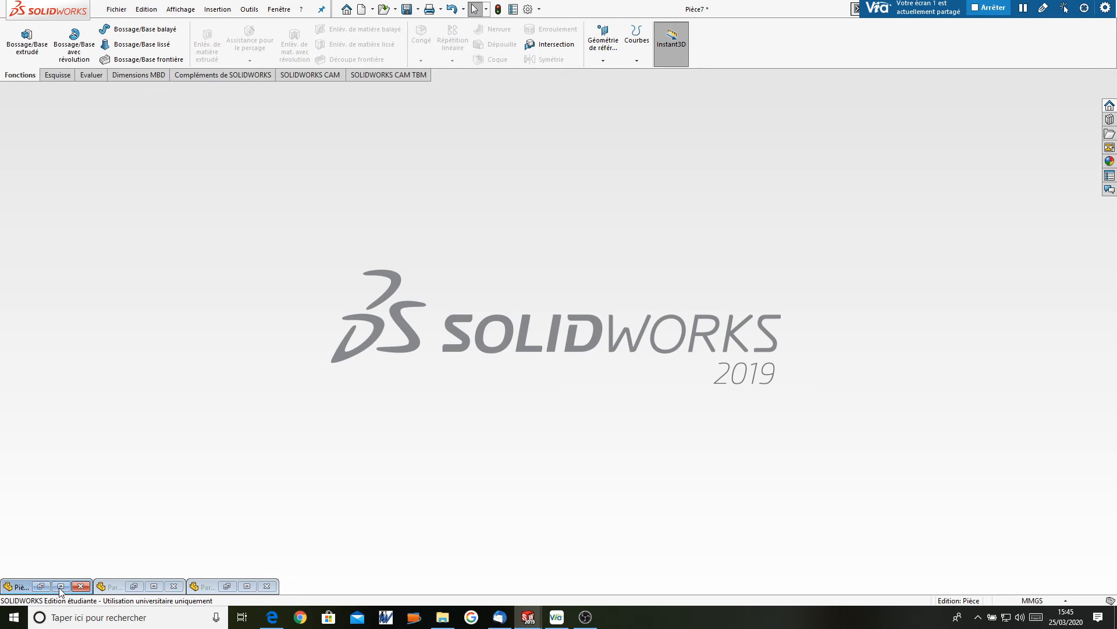
Restore the Pièce7 window and edit its Fractionner1 split, excluding body 1 (Partie Sup) and leaving only Partie inf selected.
click(41, 586)
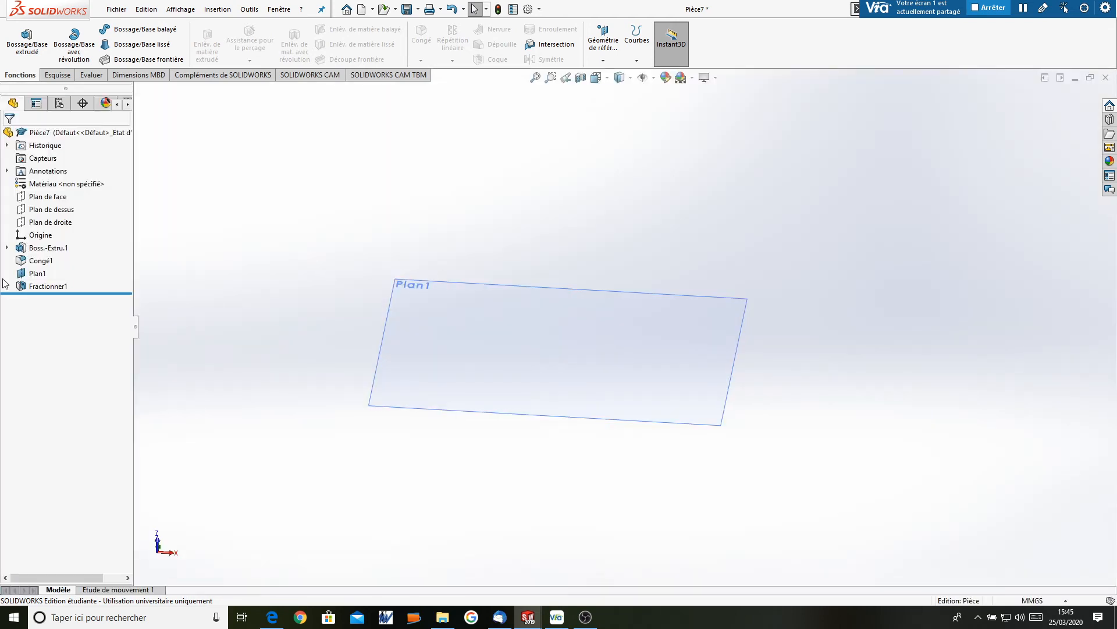
click(44, 286)
right_click(43, 286)
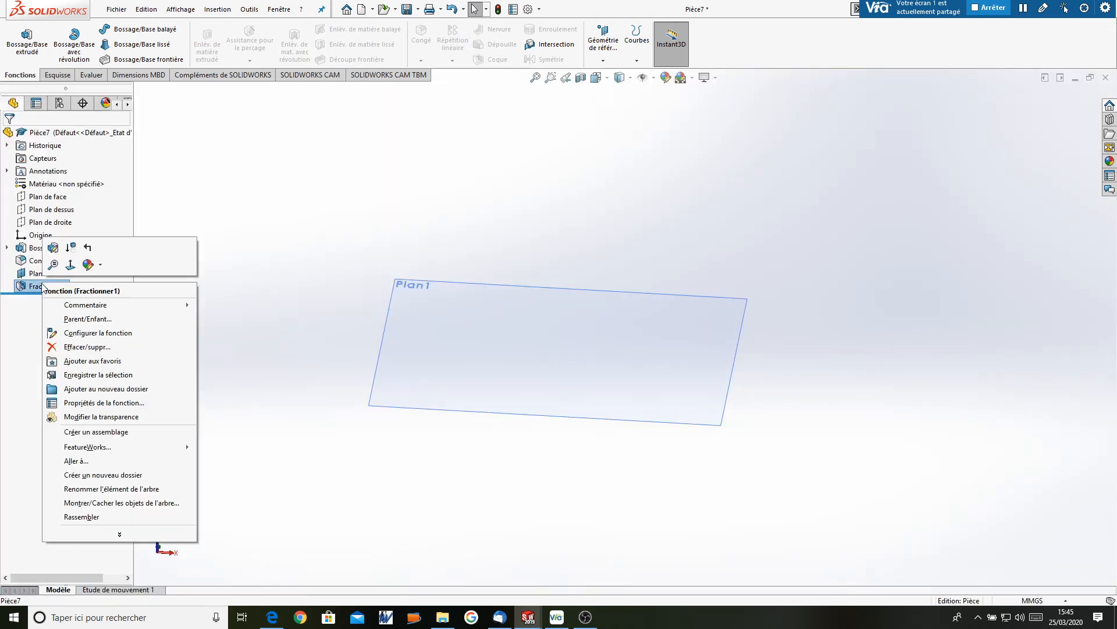
click(53, 248)
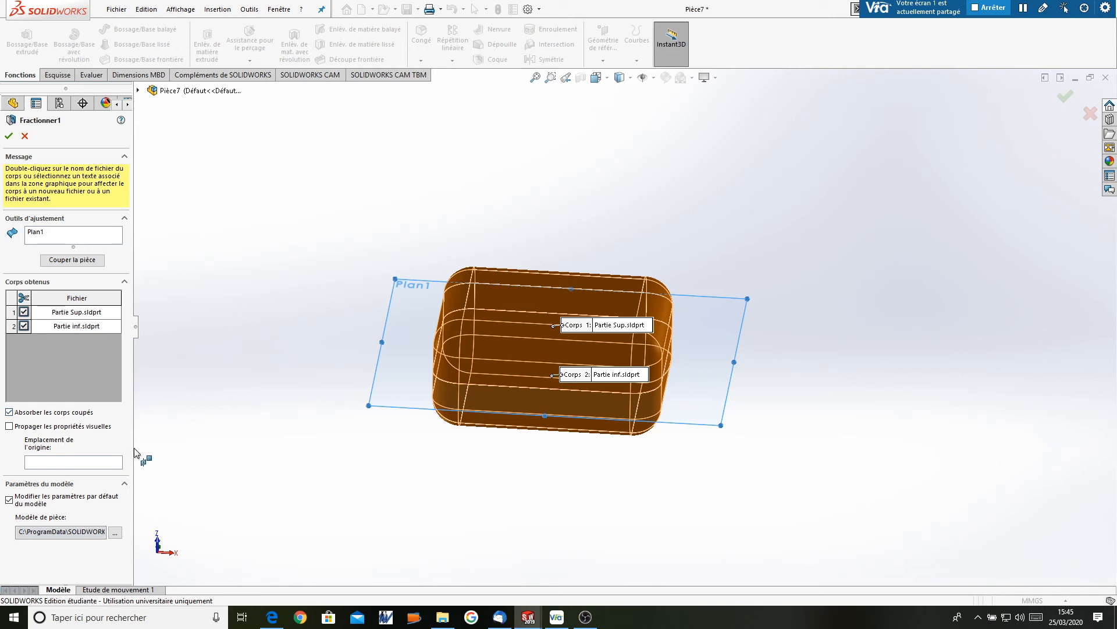
click(24, 313)
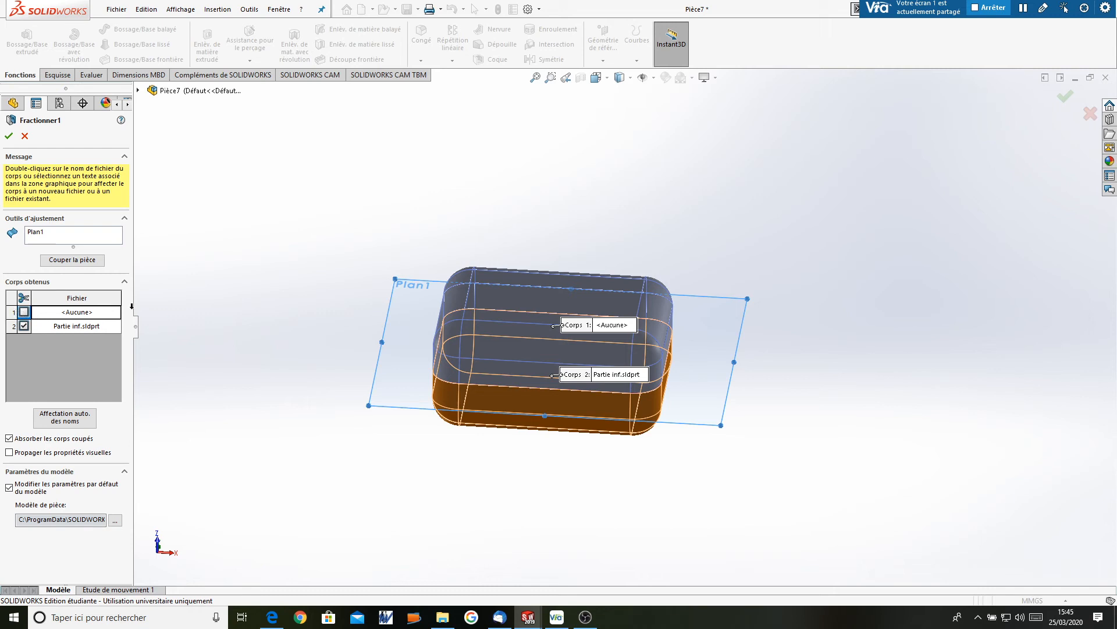
click(9, 135)
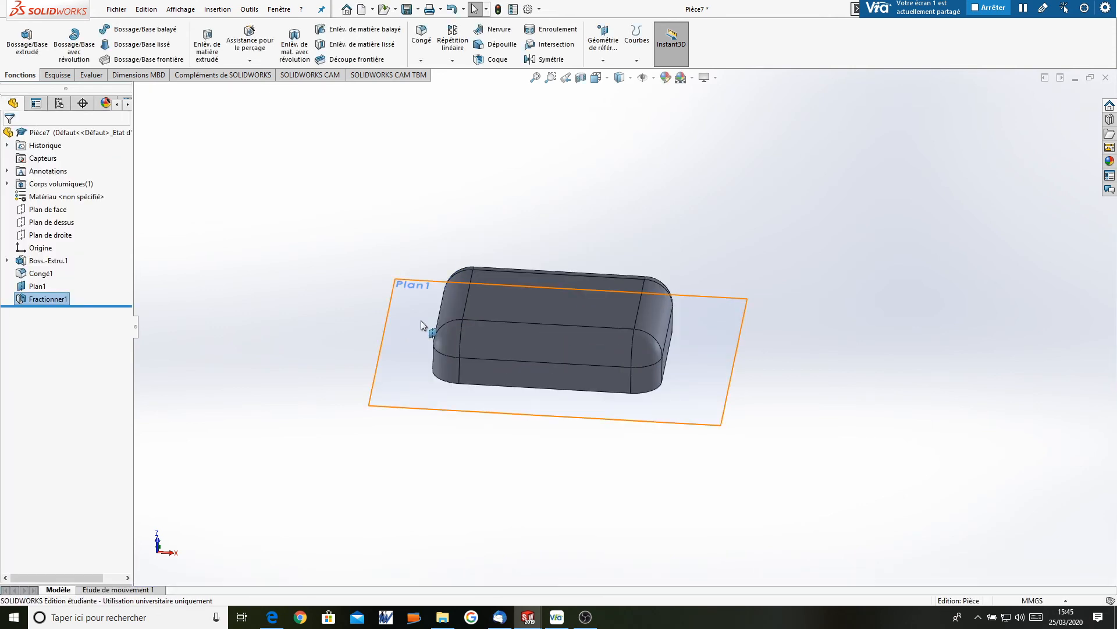
Shell the remaining upper body in Pièce7 with a 2 mm wall thickness, removing its flat cut face.
middle_drag(421, 320, 487, 221)
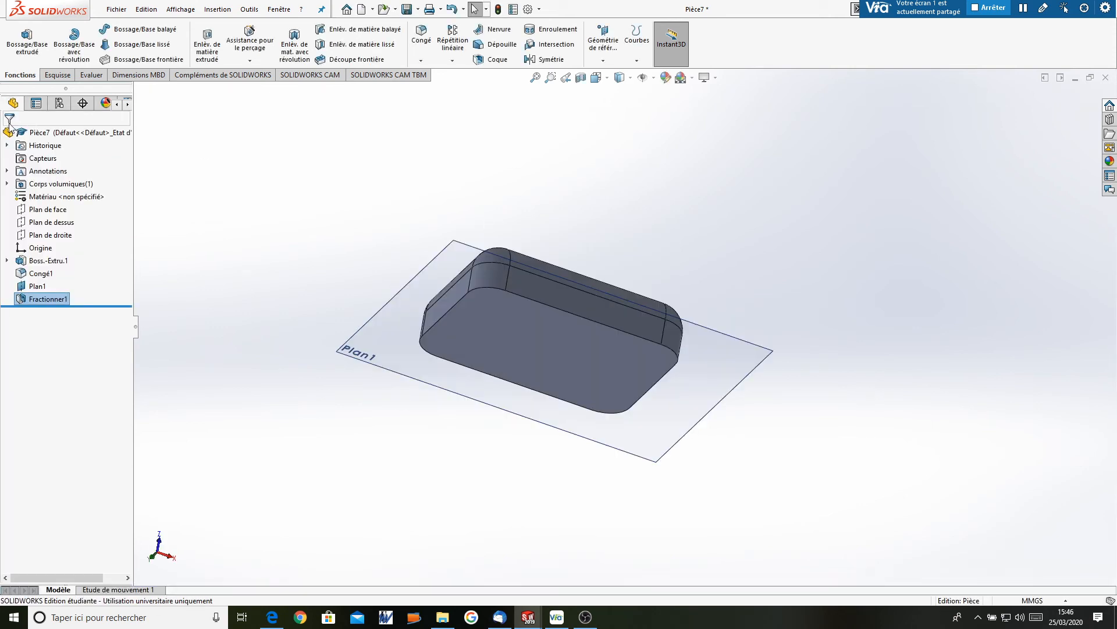
middle_drag(337, 244, 569, 265)
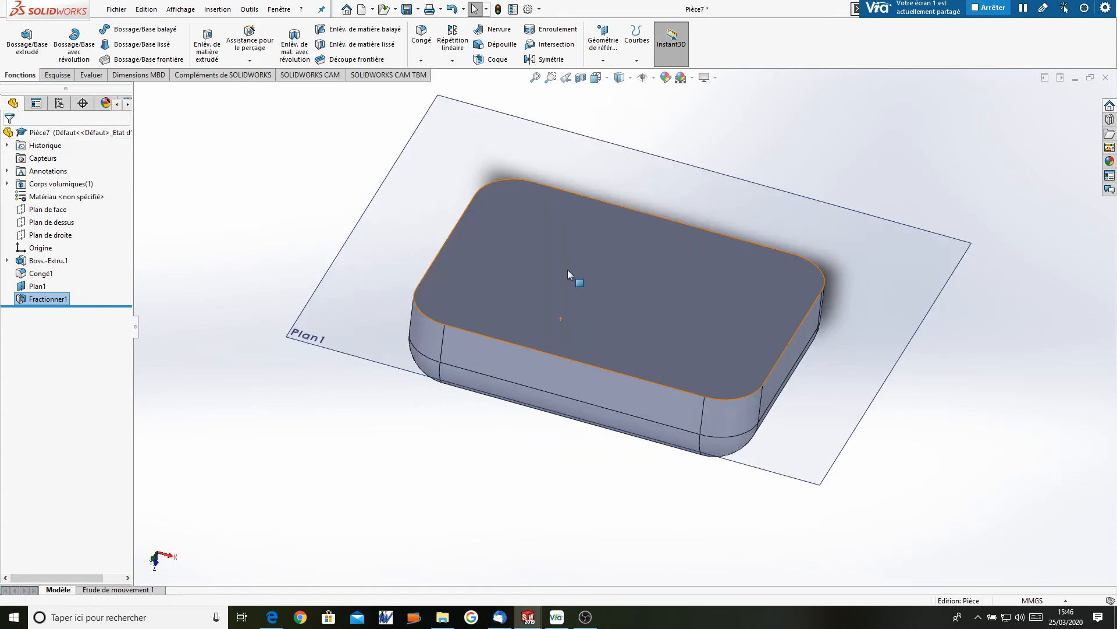
click(567, 270)
click(487, 60)
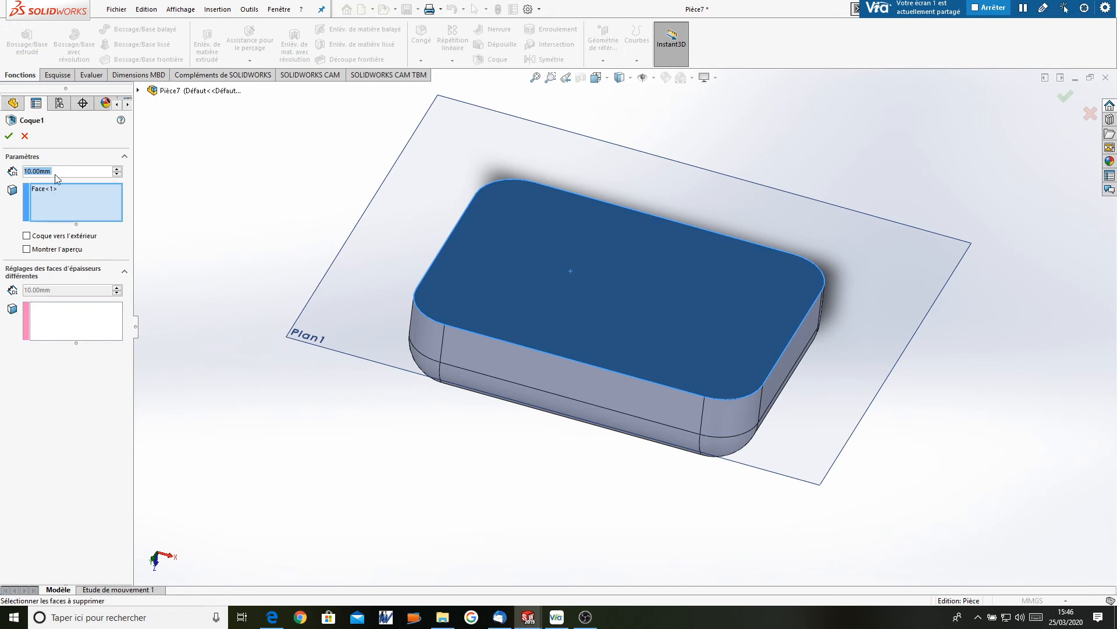
text(2)
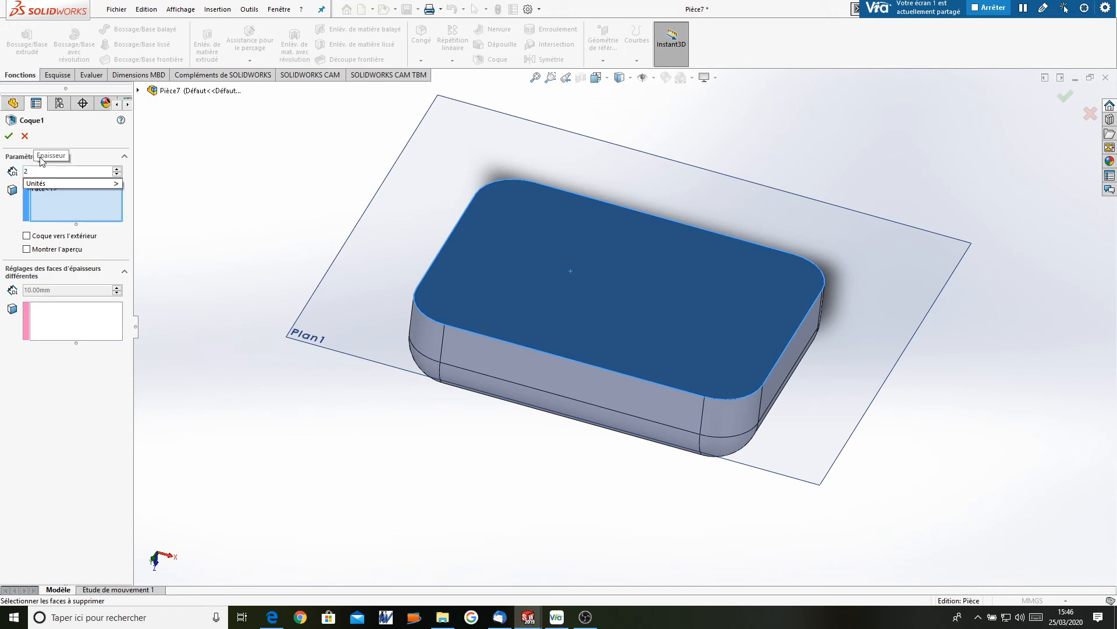
click(9, 138)
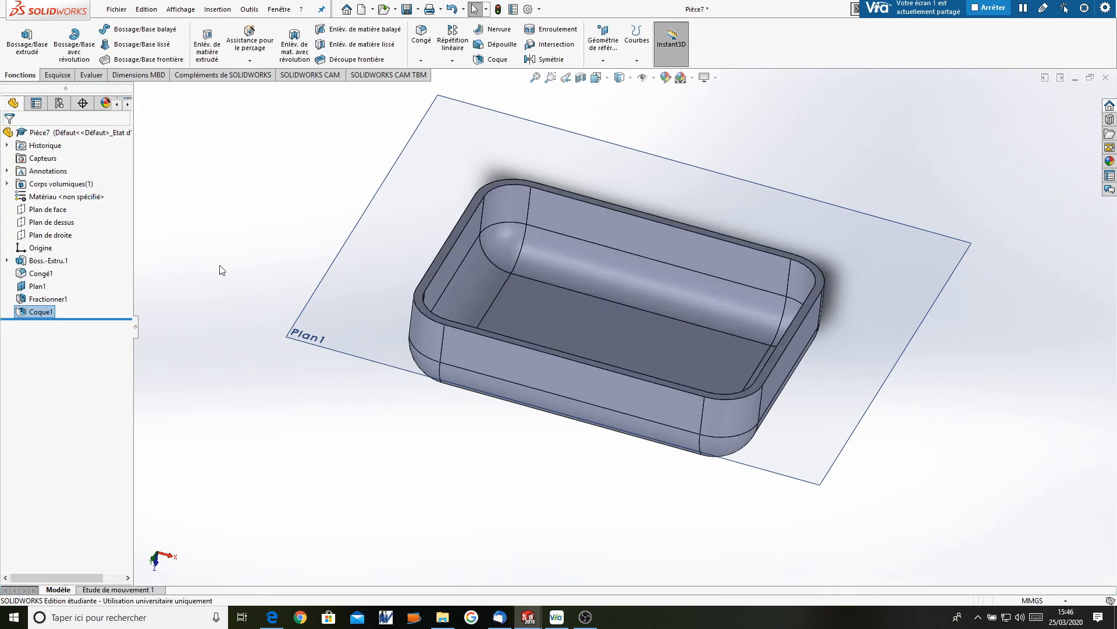
middle_drag(710, 305, 715, 272)
middle_drag(618, 328, 558, 262)
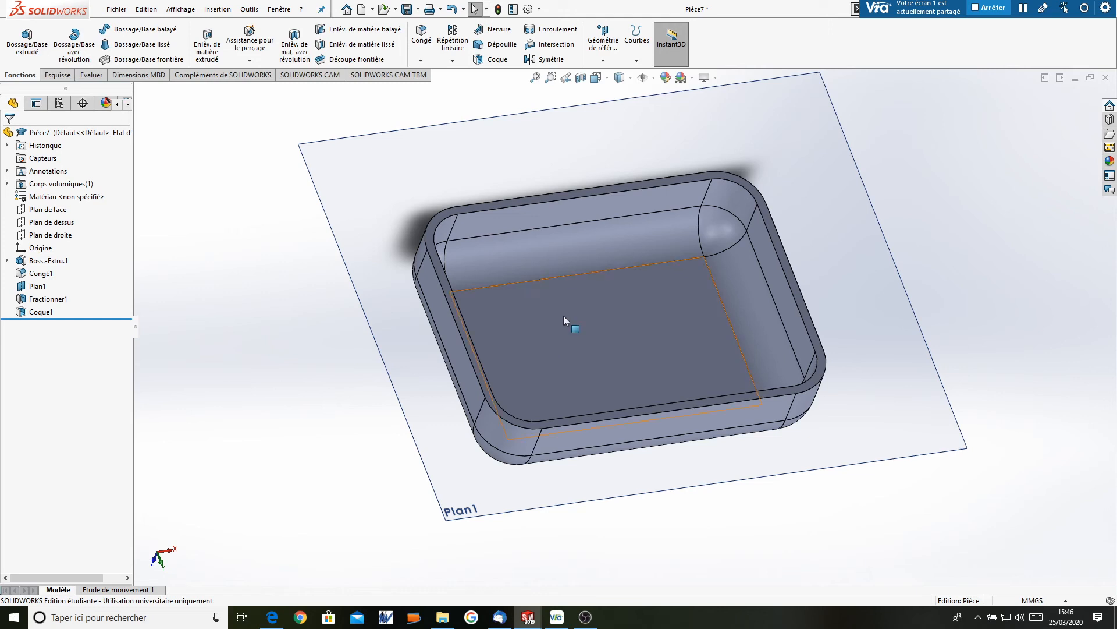
middle_drag(563, 315, 499, 204)
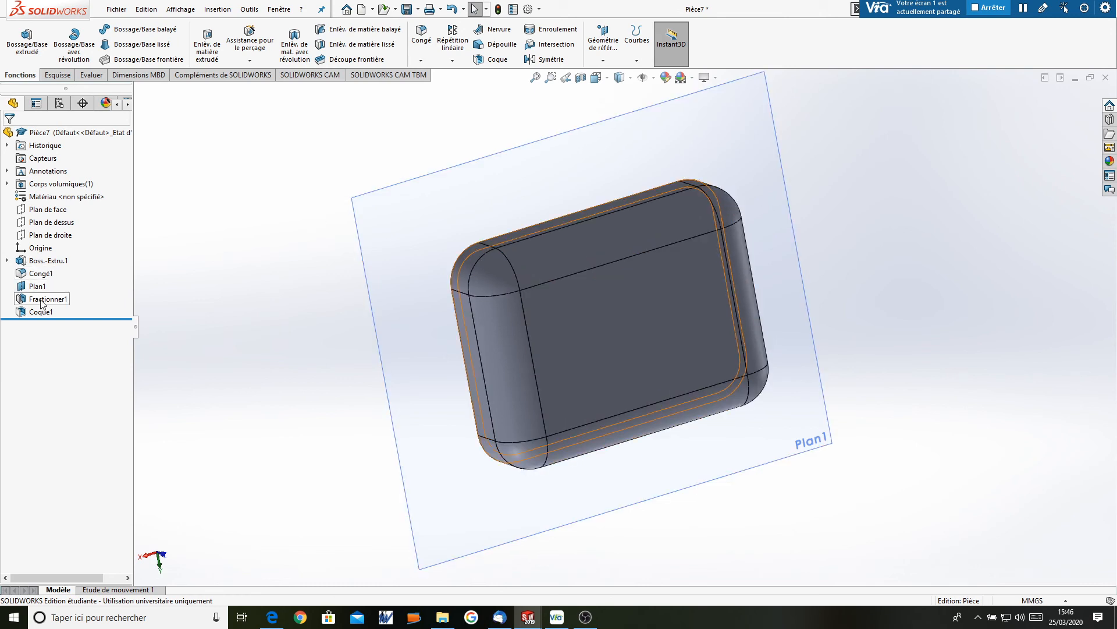
middle_drag(617, 349, 594, 343)
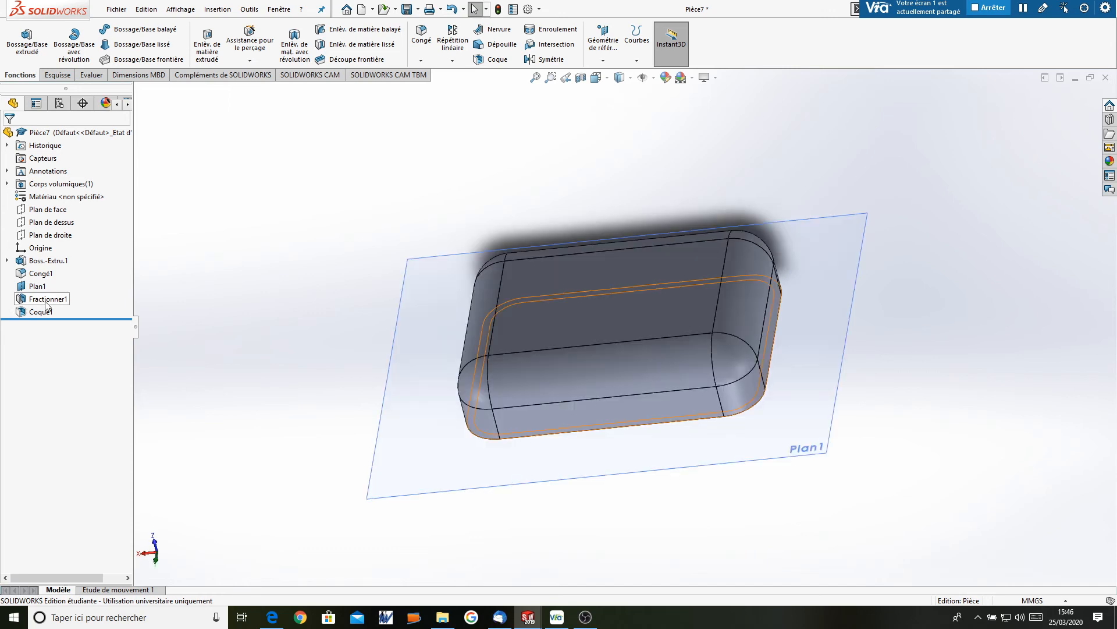
click(46, 301)
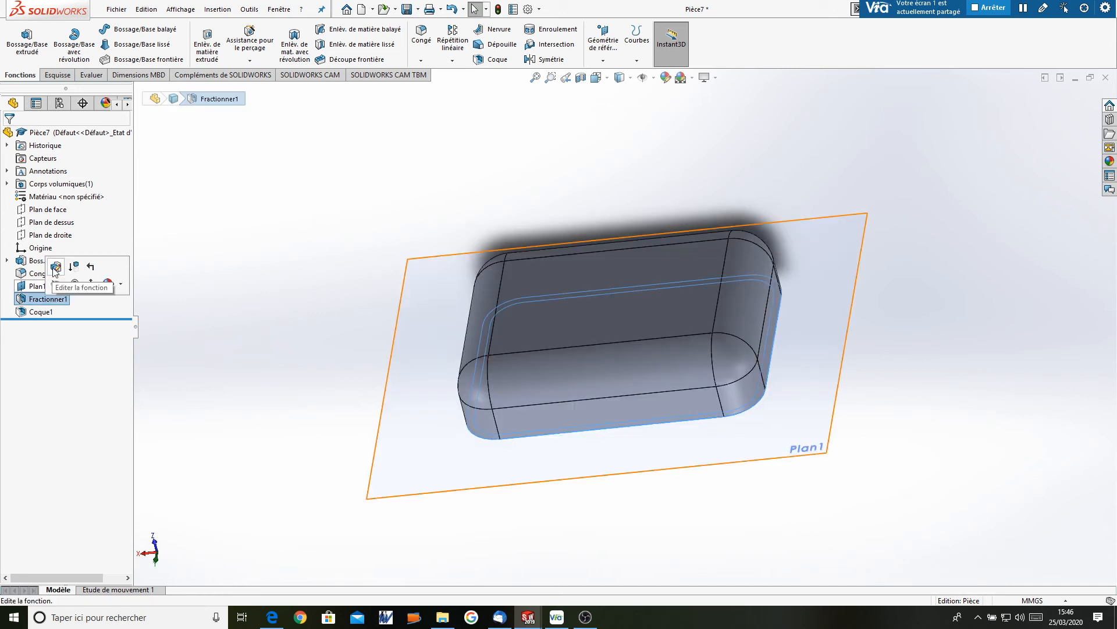
click(56, 268)
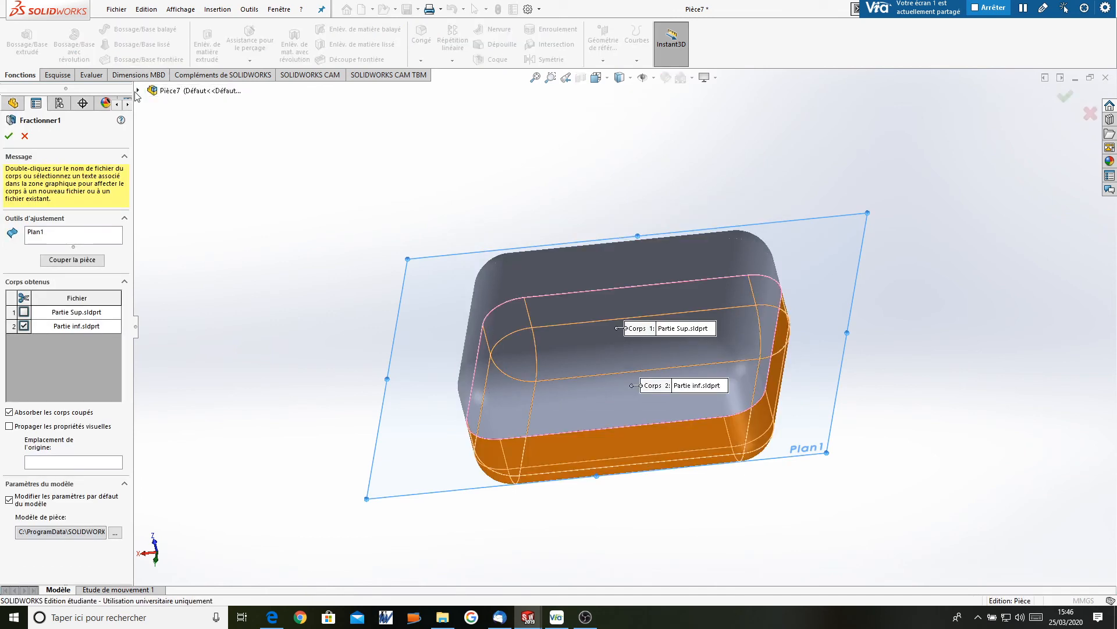
click(138, 91)
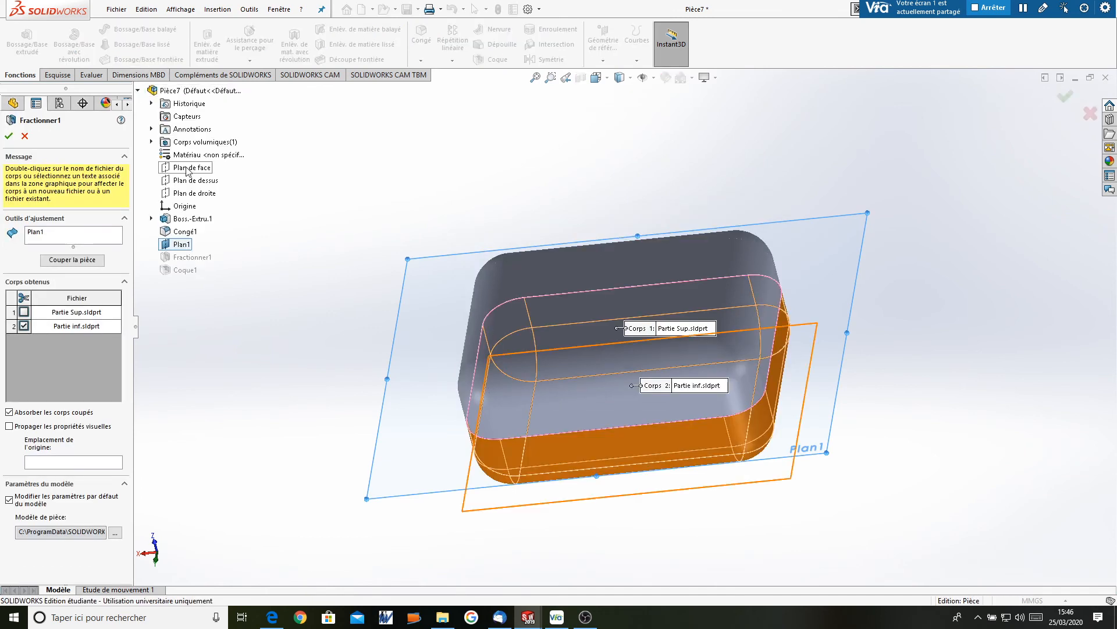
click(42, 260)
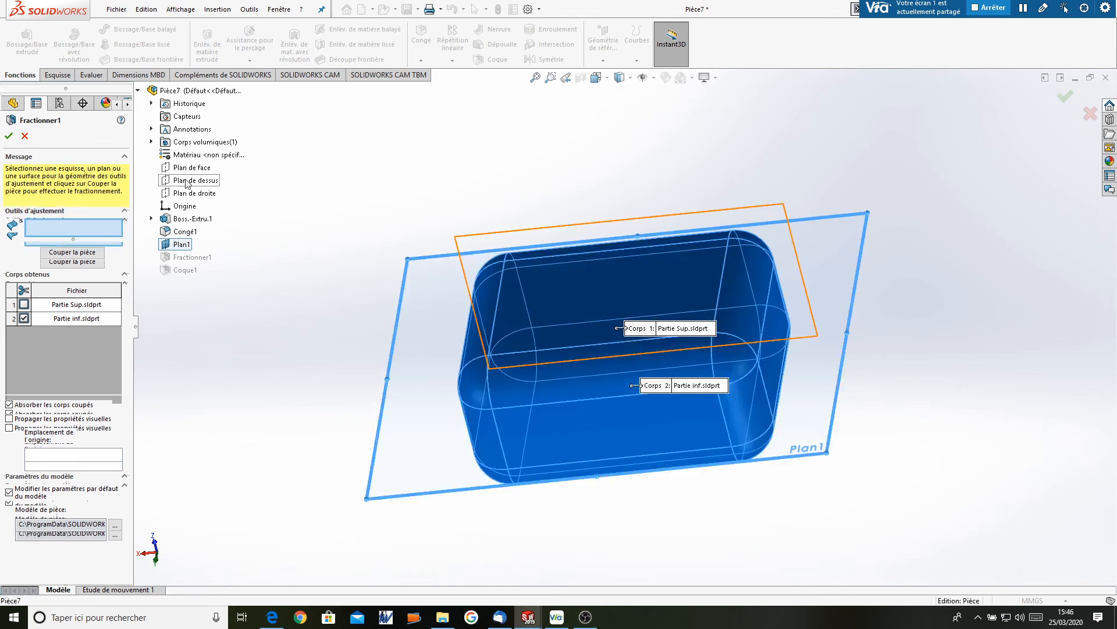
click(187, 181)
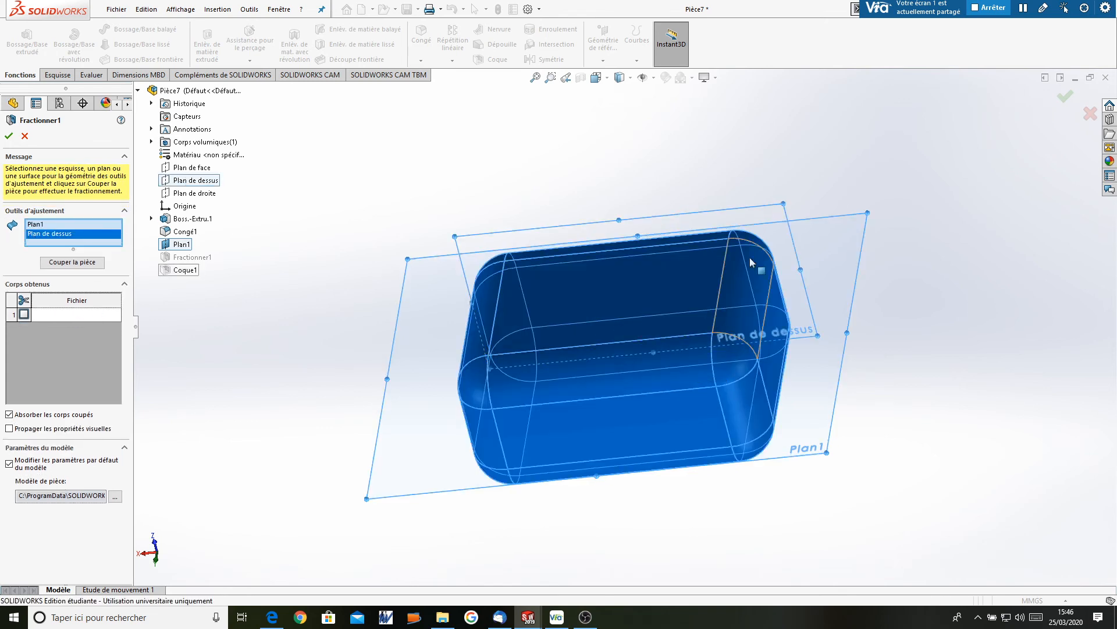
middle_drag(750, 257, 582, 209)
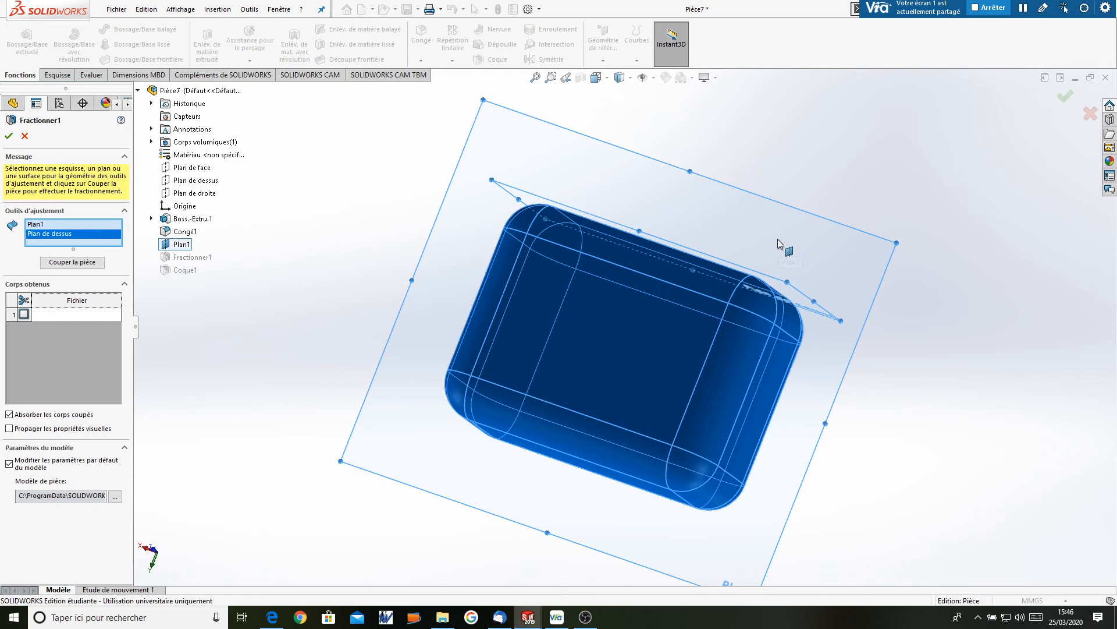
click(24, 137)
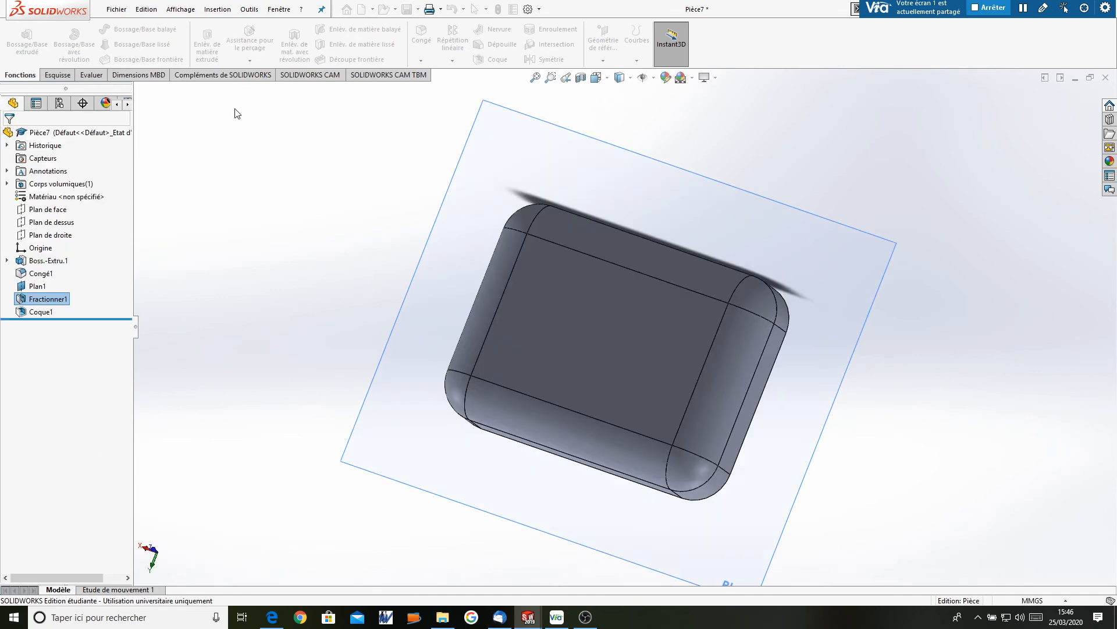
Insert a reference plane offset 20 mm inward from the block's short side face, placed directly after Congé1 in the feature history.
click(217, 9)
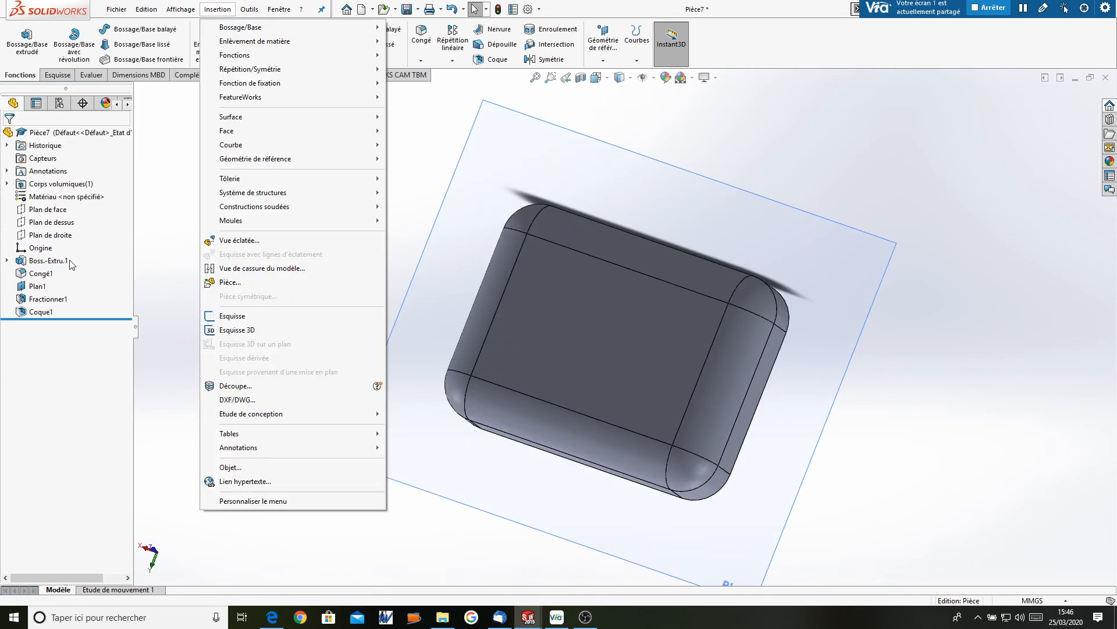
drag(76, 319, 75, 280)
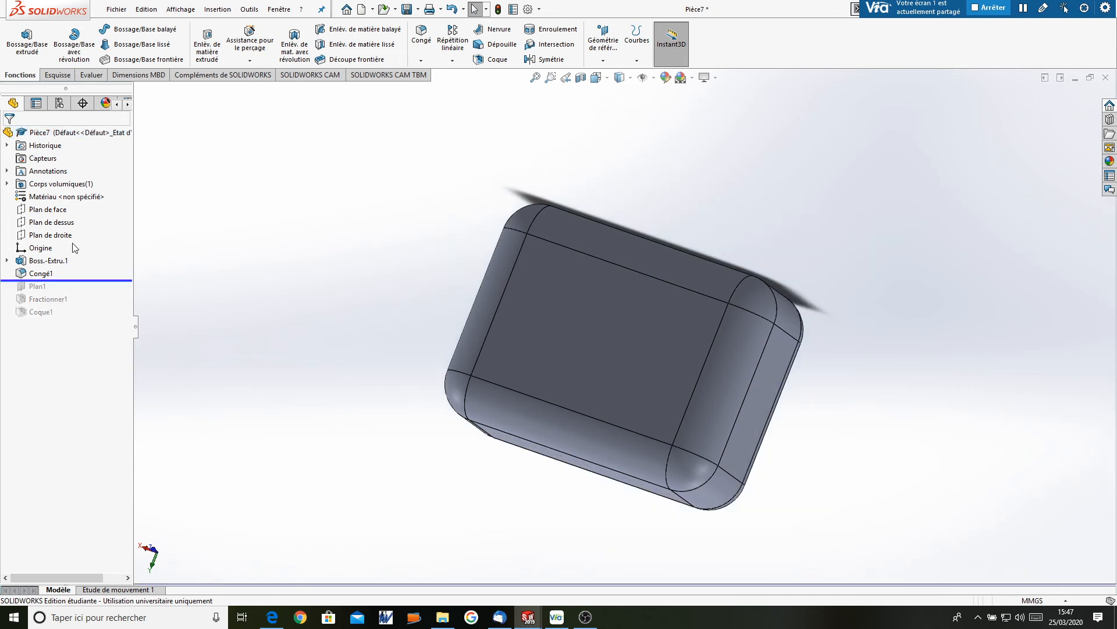
click(214, 9)
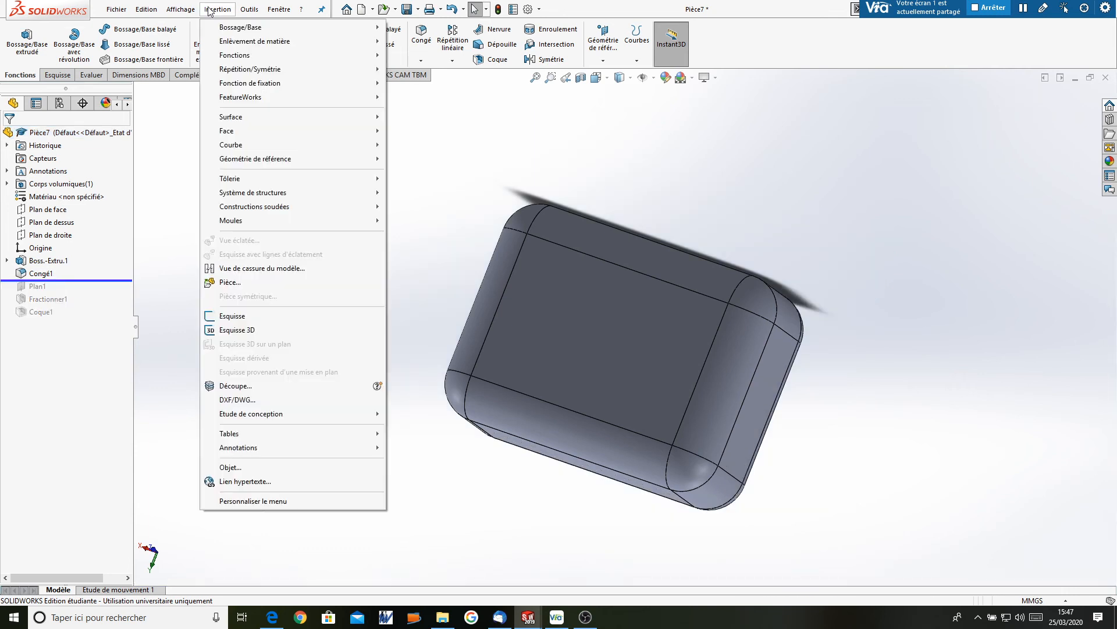
mouse_move(349, 159)
click(407, 163)
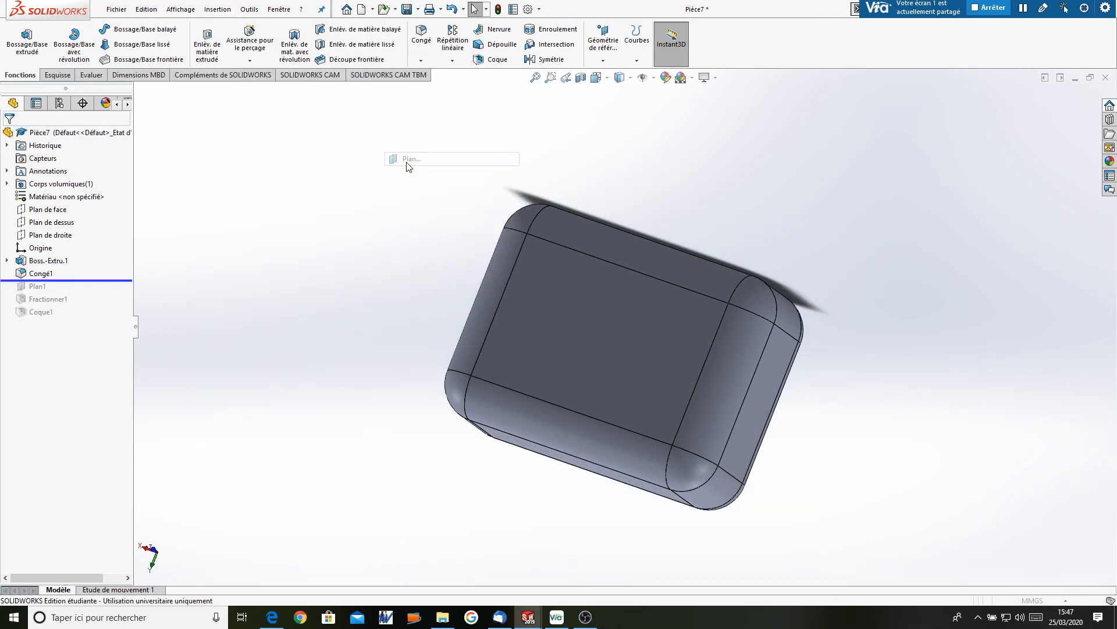
click(773, 369)
click(25, 298)
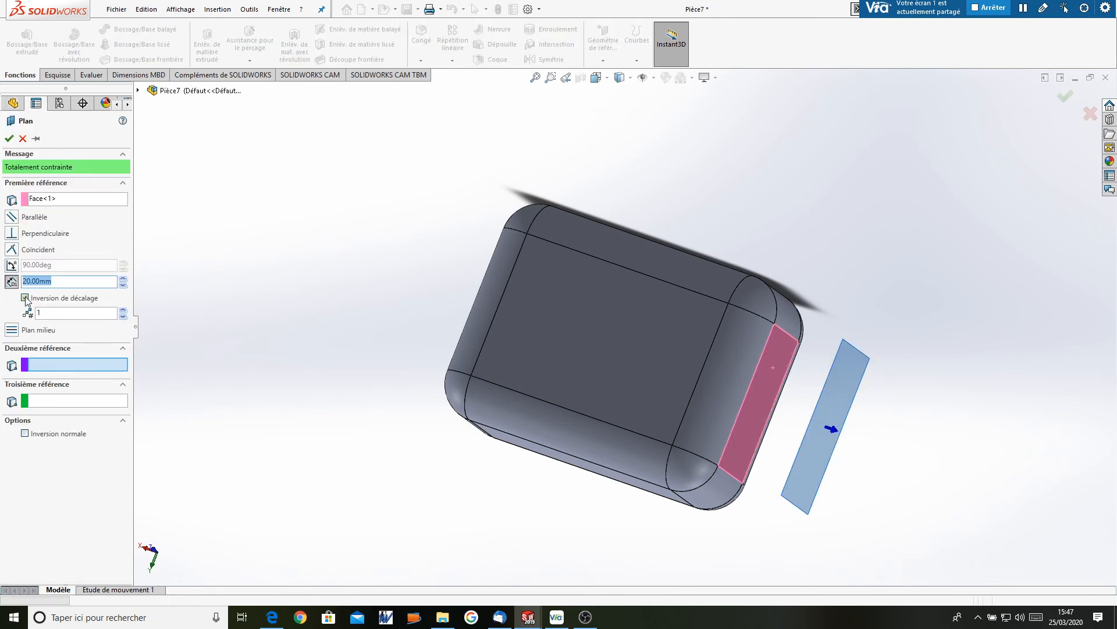
click(8, 138)
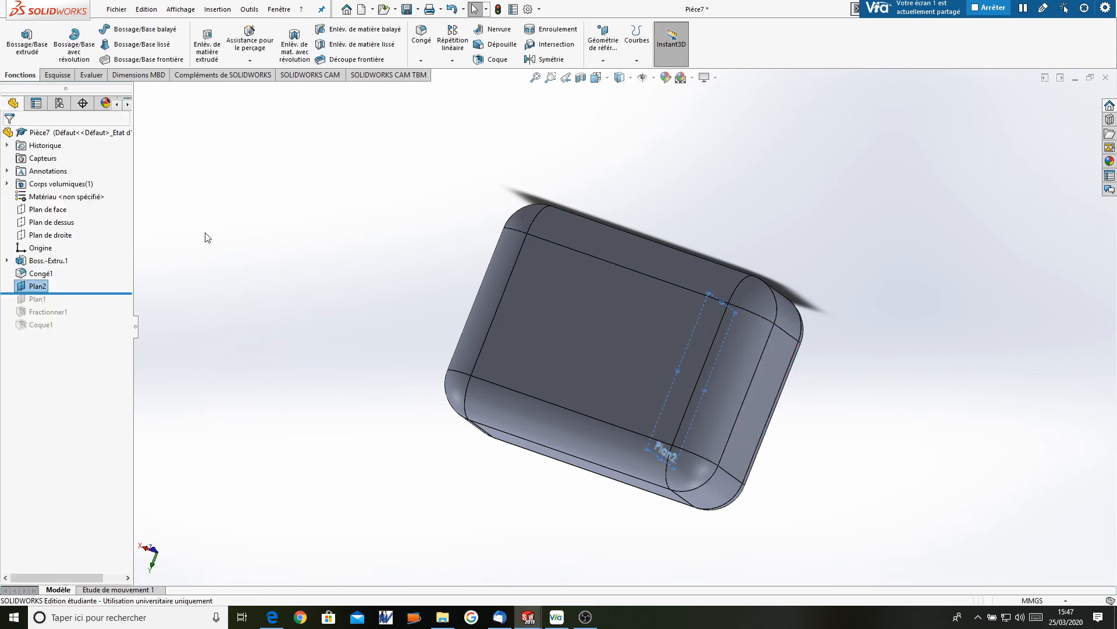
drag(110, 292, 108, 305)
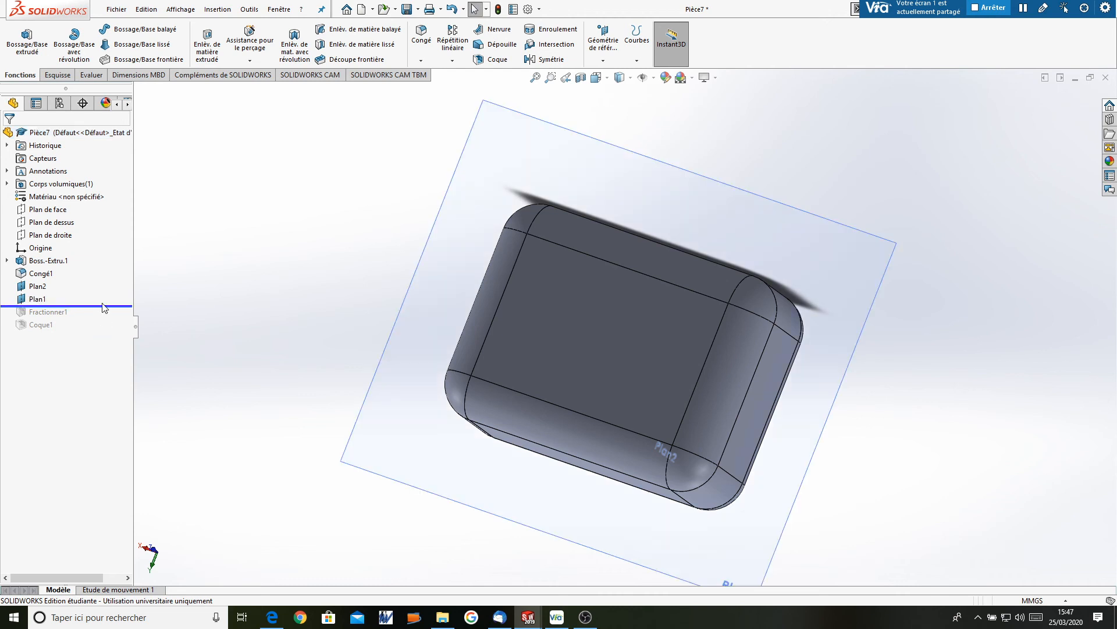
drag(106, 304, 102, 332)
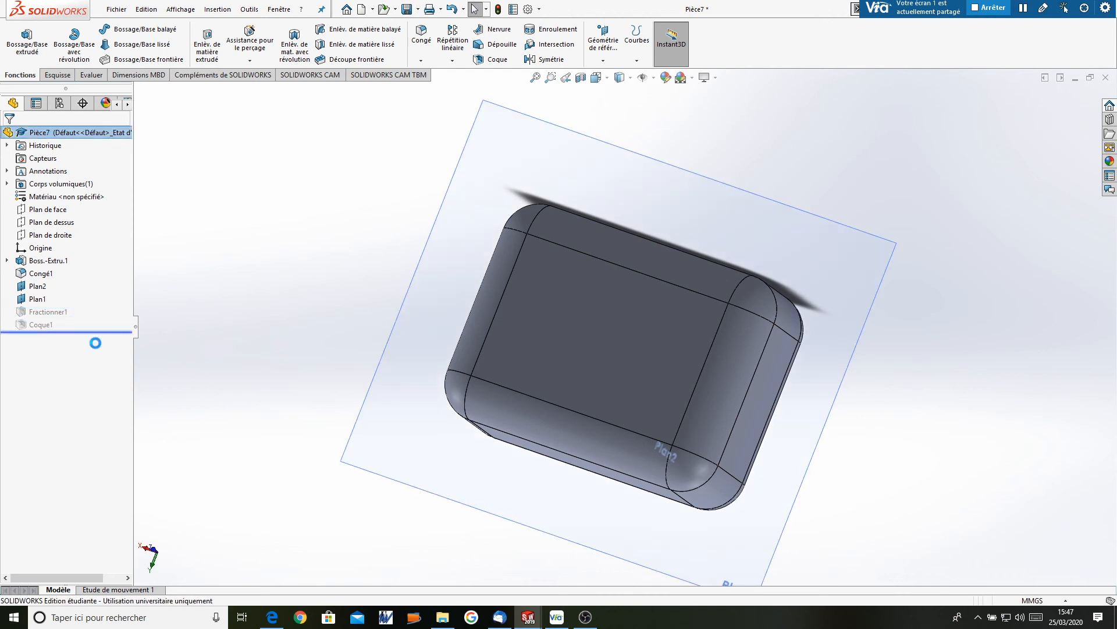
Try to extend the Fractionner1 split by adding Plan2 as a second trim tool, cutting the part and allowing assignment to existing files.
click(59, 314)
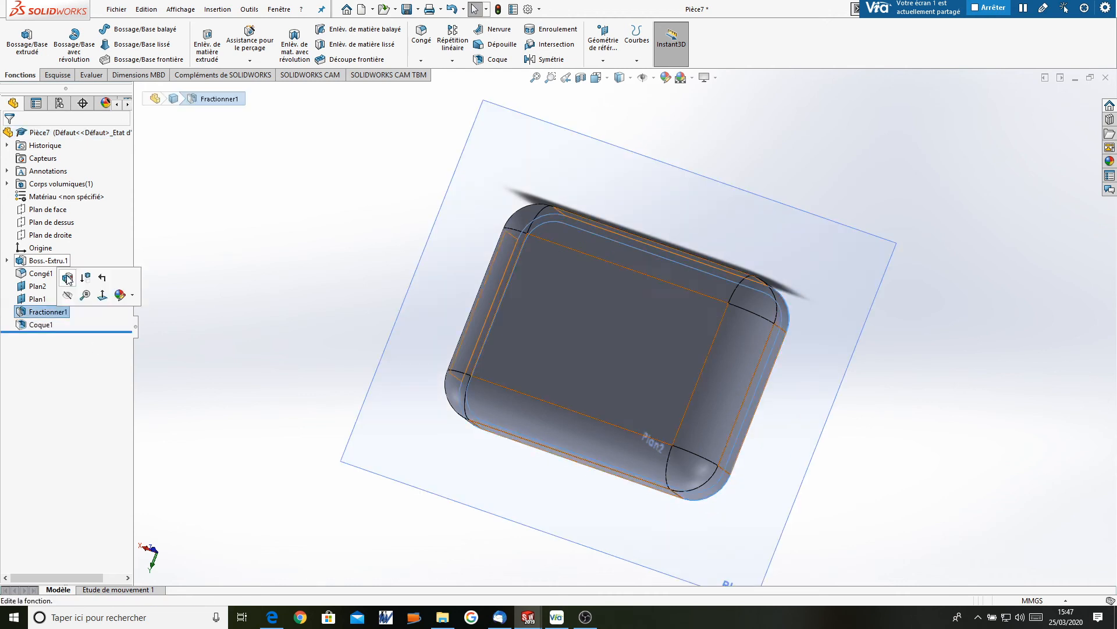
click(77, 283)
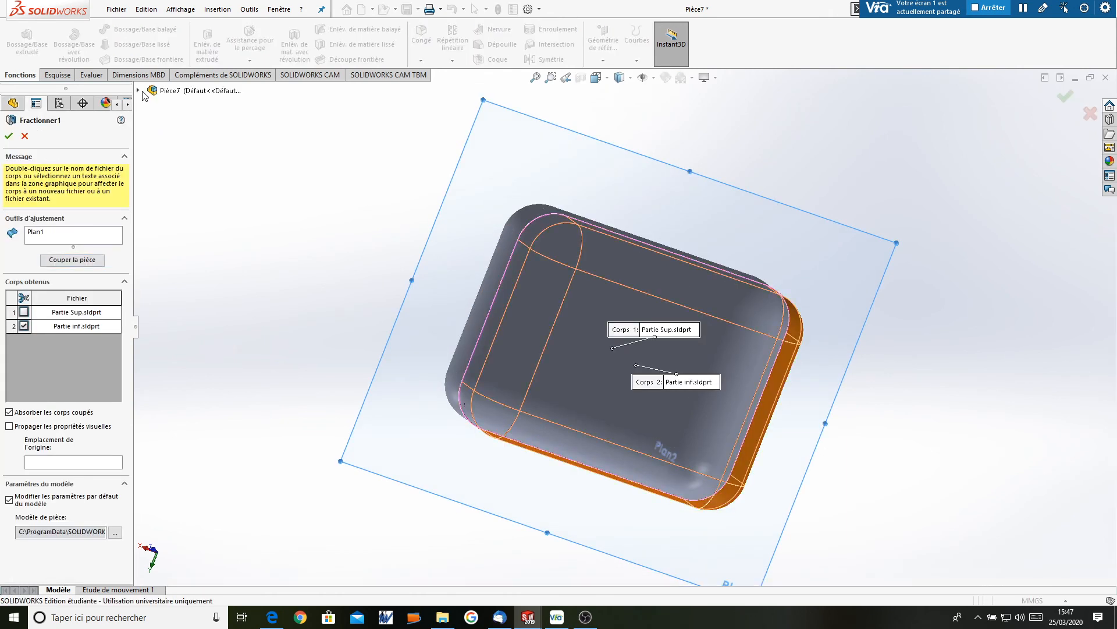
click(139, 91)
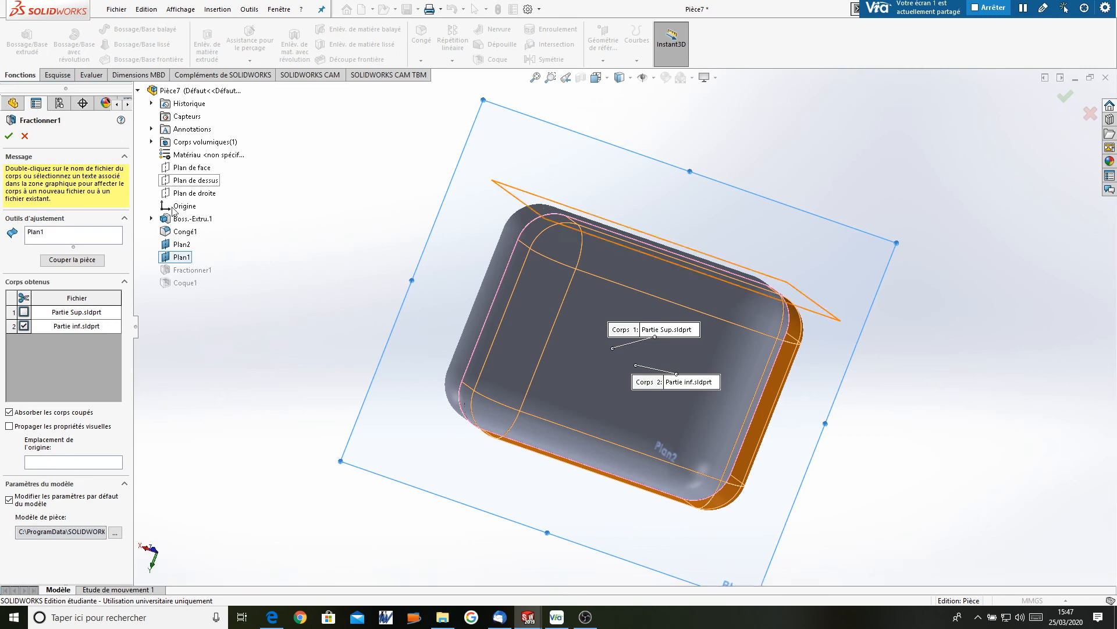
click(181, 247)
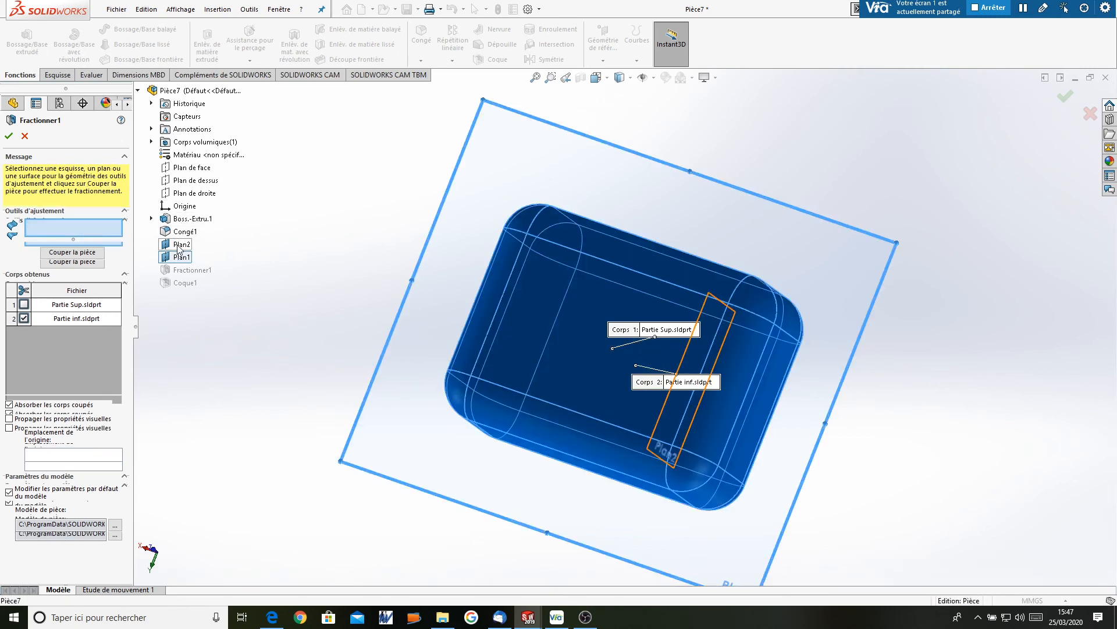
click(53, 258)
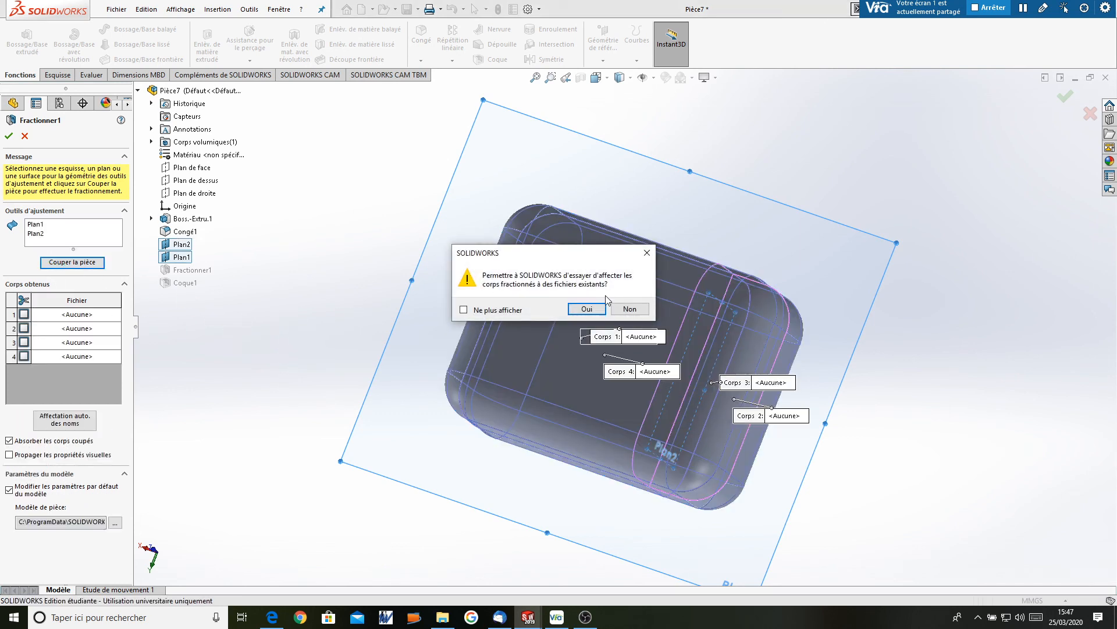
click(588, 310)
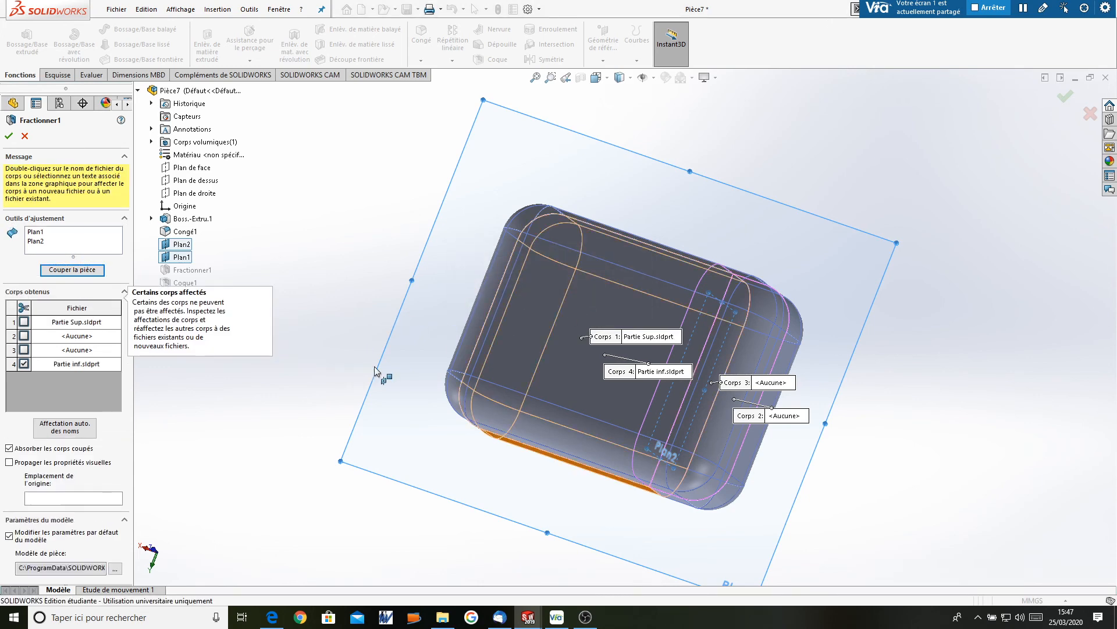
Open the file assignment for resulting body 2, dismiss it without choosing a file and cancel the split edit.
middle_drag(397, 362, 474, 319)
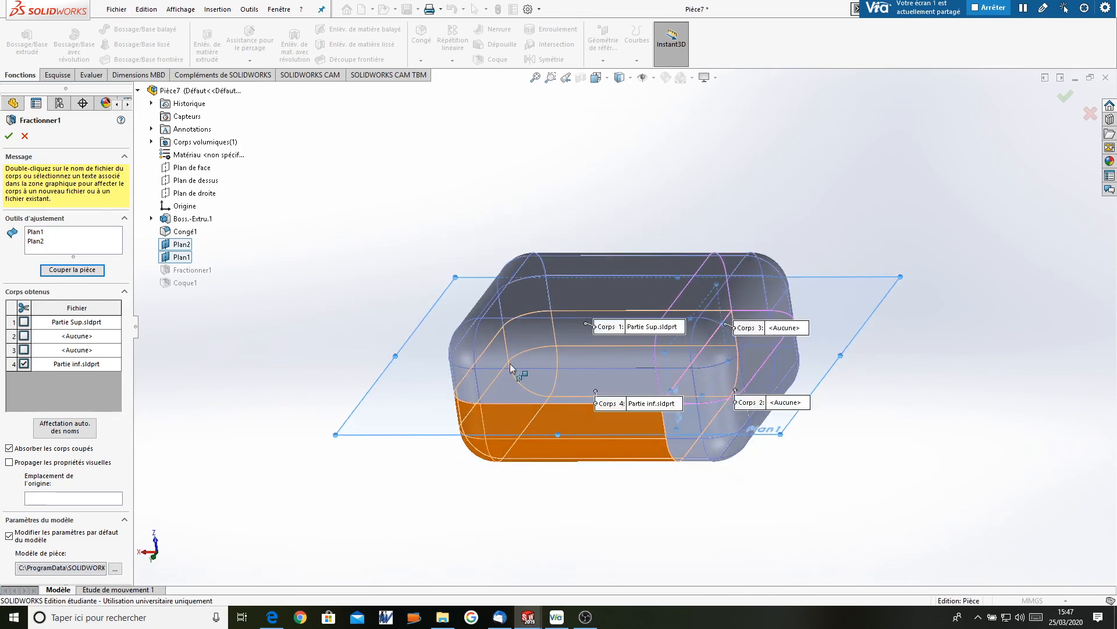
double_click(73, 338)
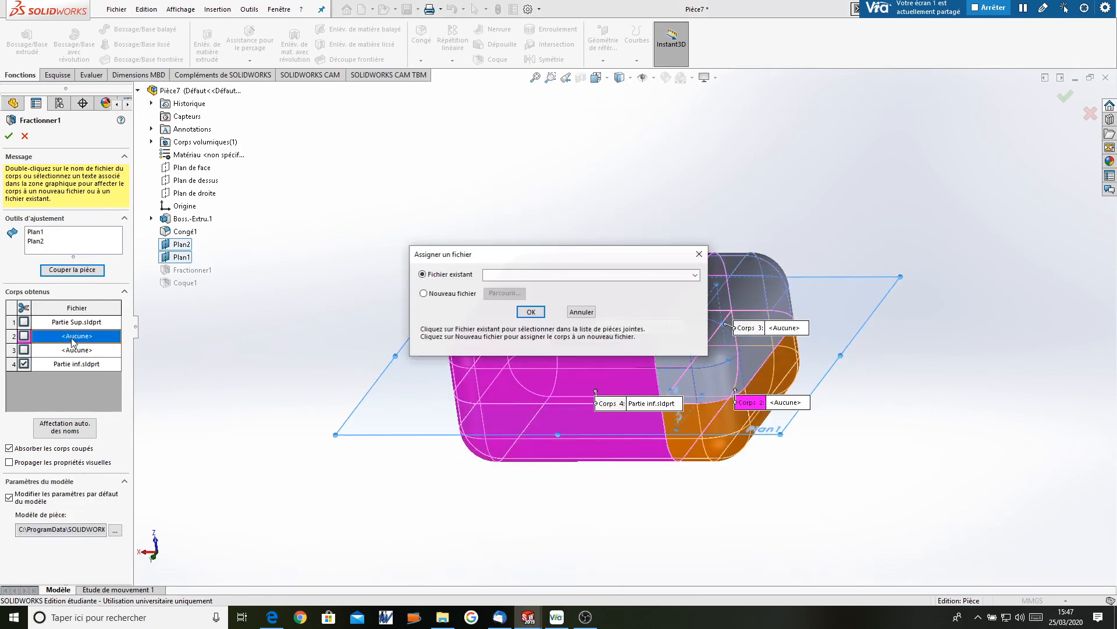
click(699, 256)
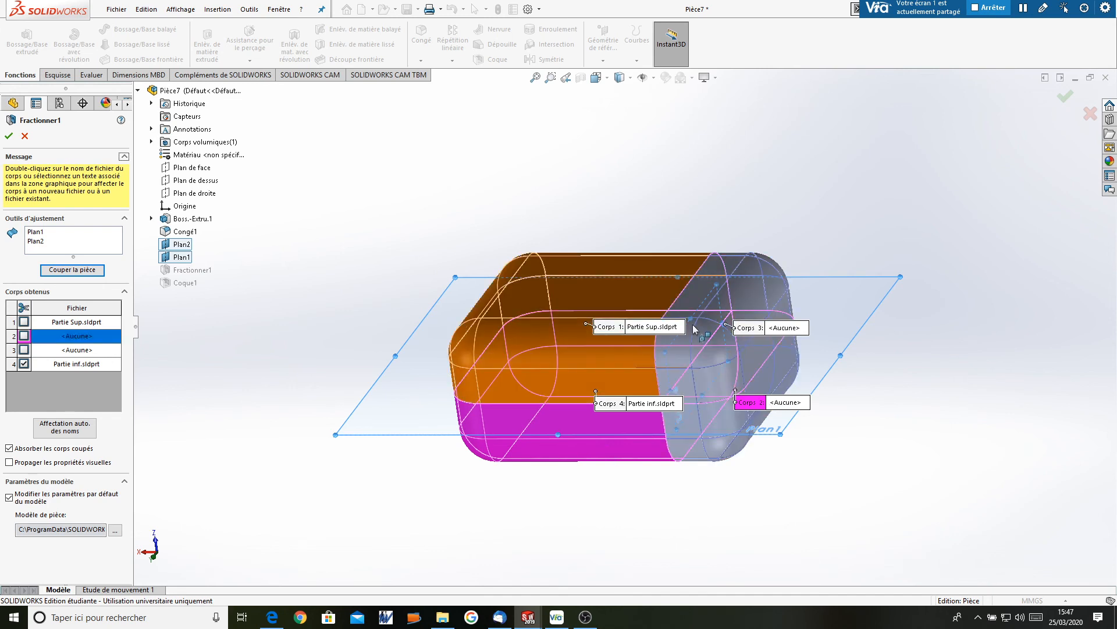
click(23, 135)
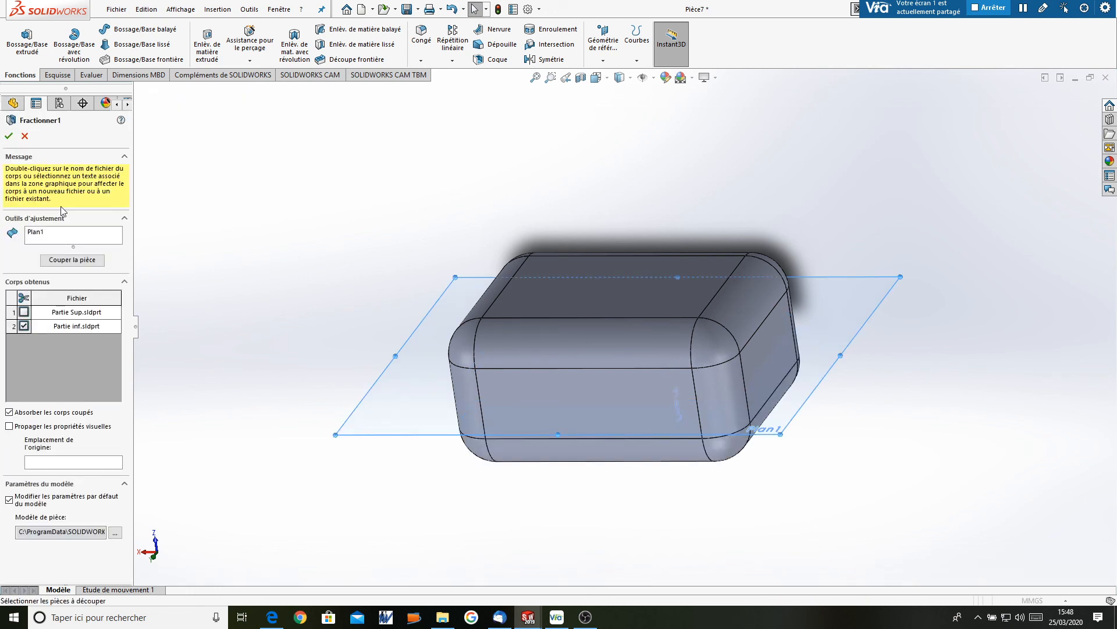
Read the Fractionner help page on trim surfaces, target bodies, resulting bodies and model settings, and leave the split unchanged.
click(121, 121)
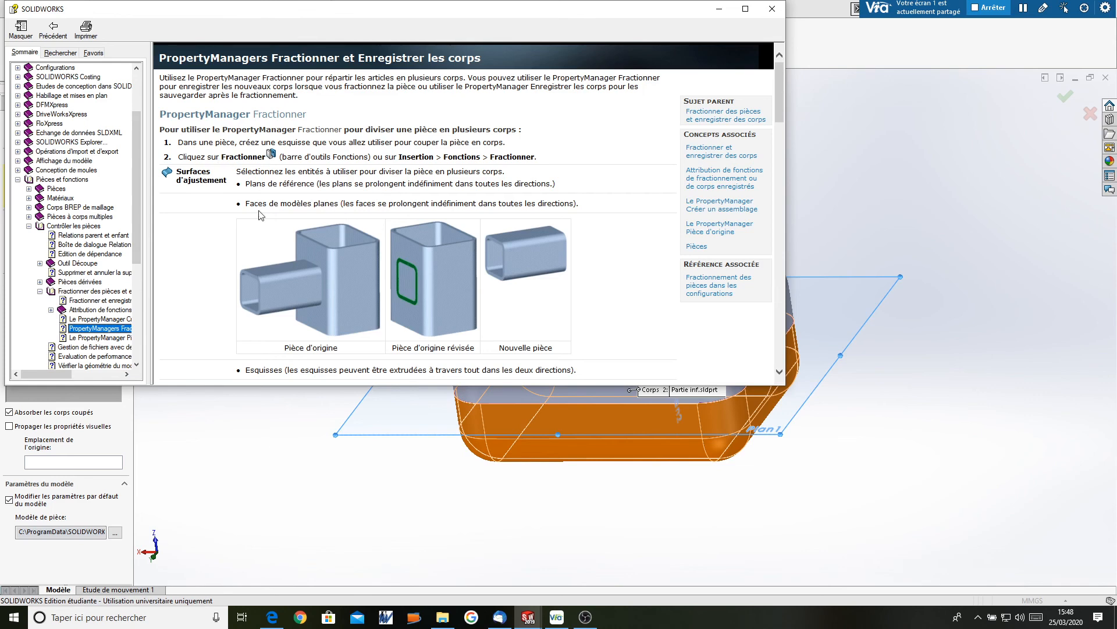
scroll(319, 208, down, 1)
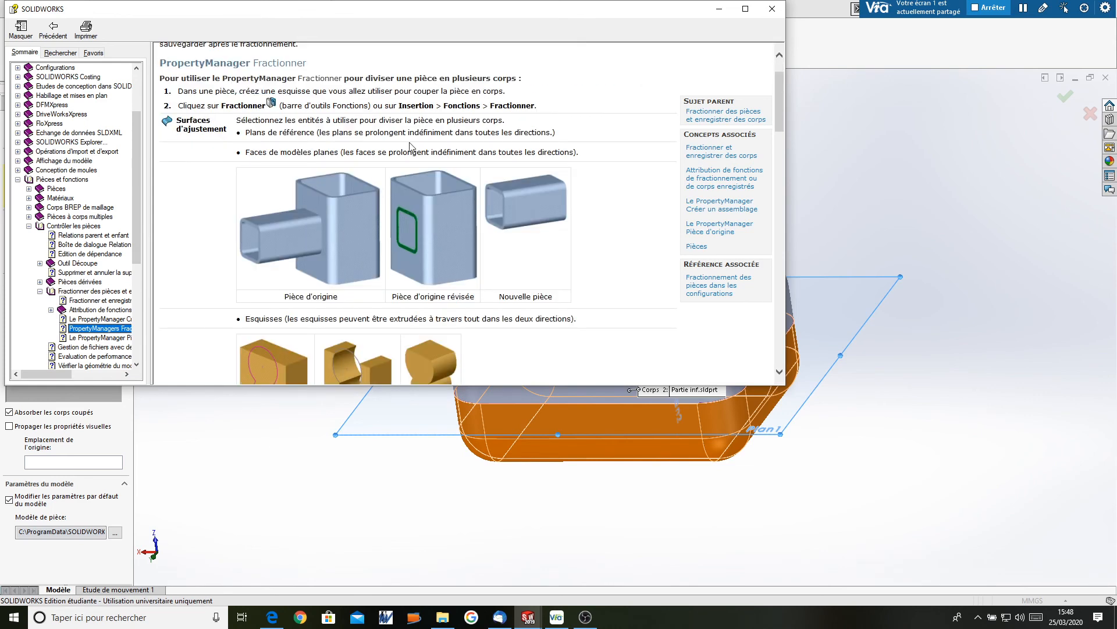
click(420, 197)
mouse_move(780, 125)
mouse_down()
mouse_move(775, 246)
mouse_move(780, 235)
mouse_up()
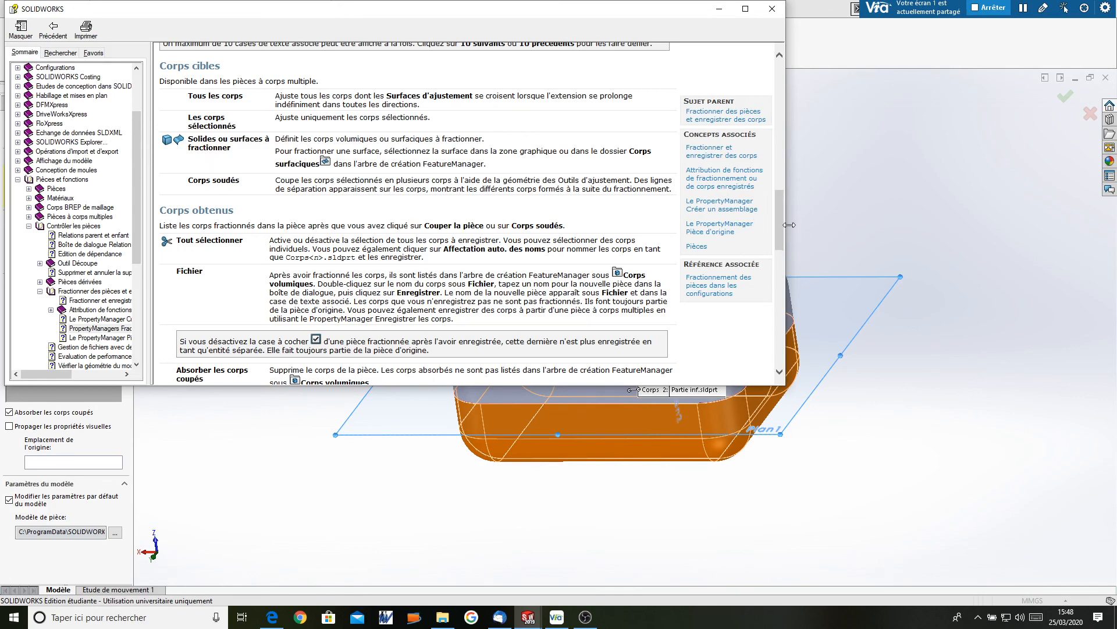
drag(780, 235, 777, 347)
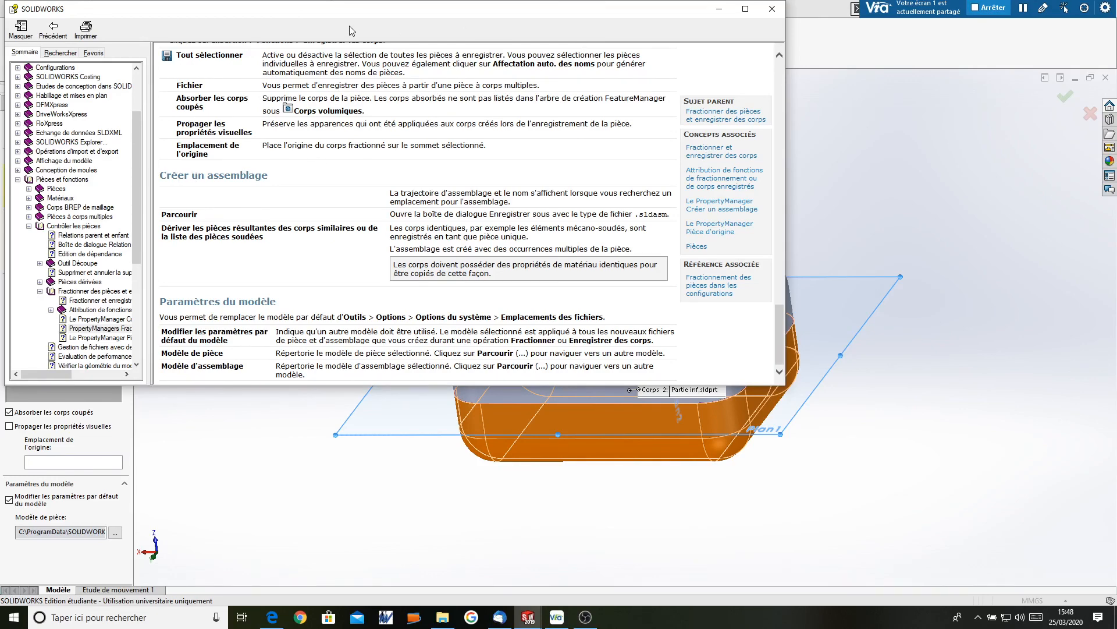
drag(354, 12, 421, 61)
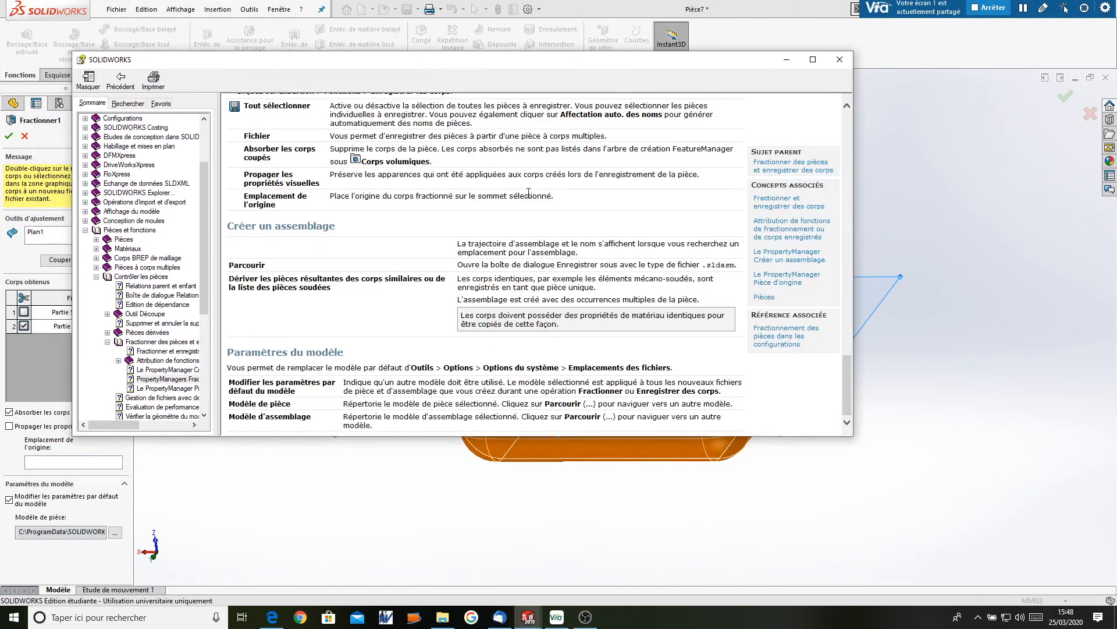
drag(847, 386, 852, 128)
click(840, 59)
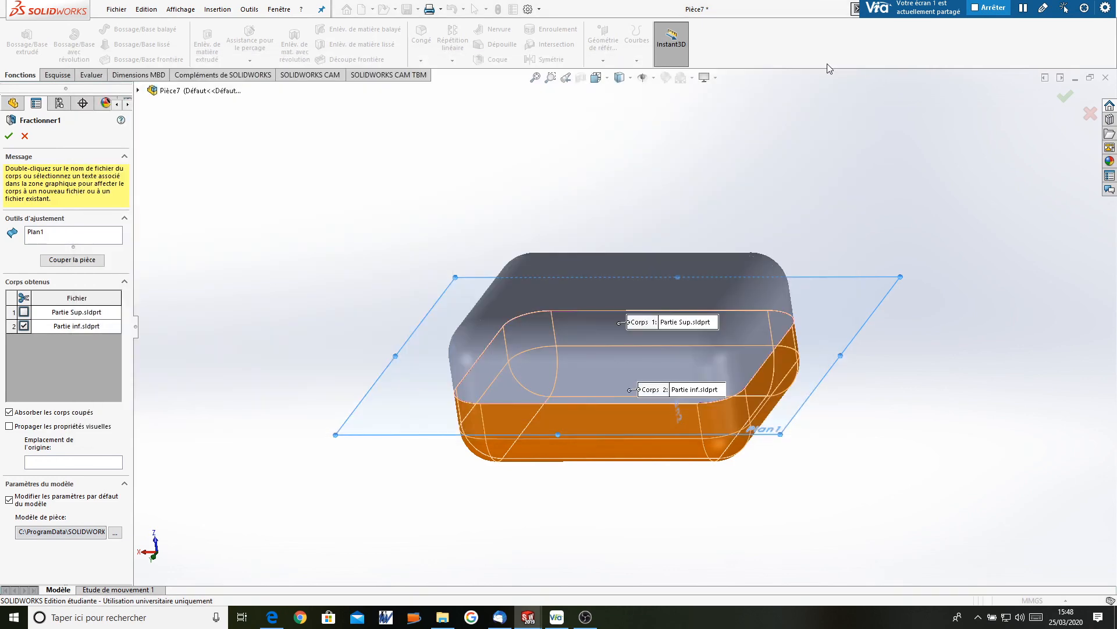
click(24, 137)
middle_drag(637, 242, 655, 287)
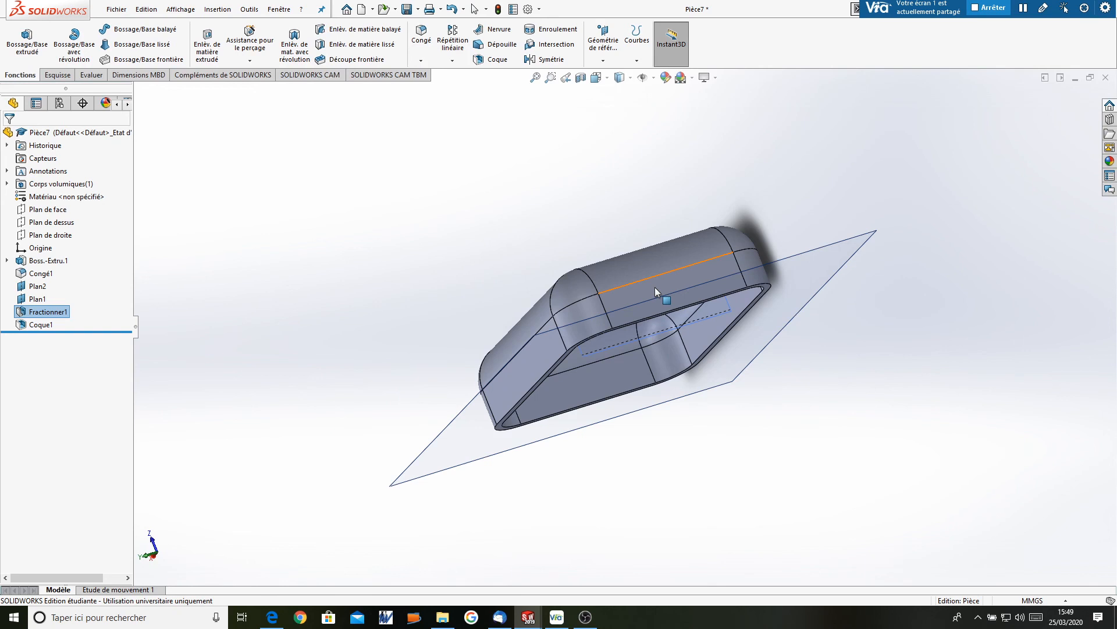
middle_drag(655, 288, 653, 389)
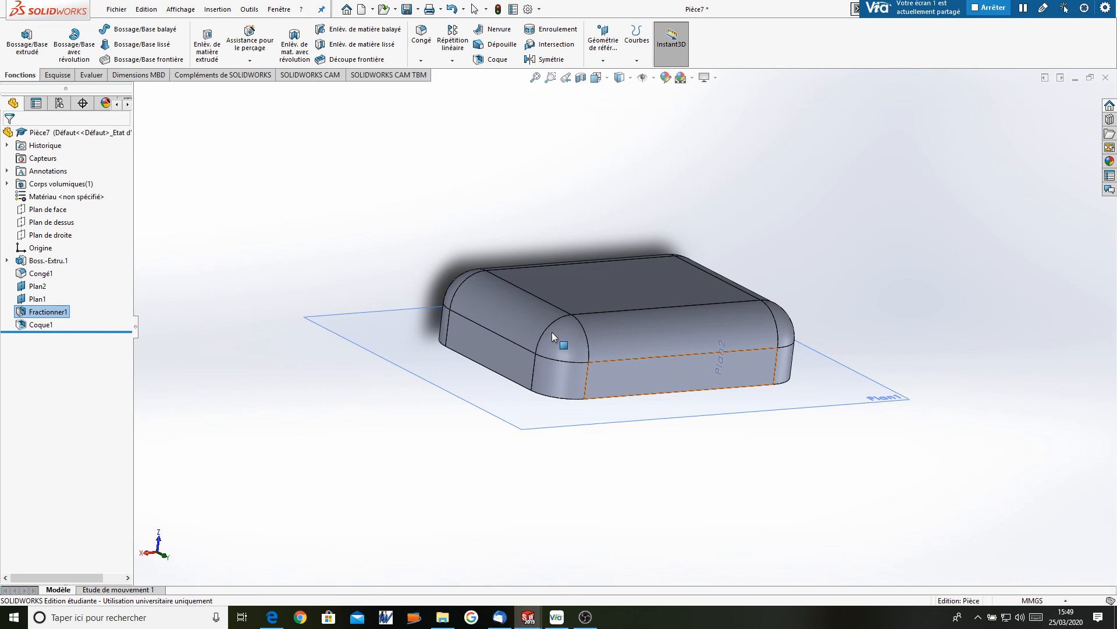
middle_drag(551, 332, 564, 336)
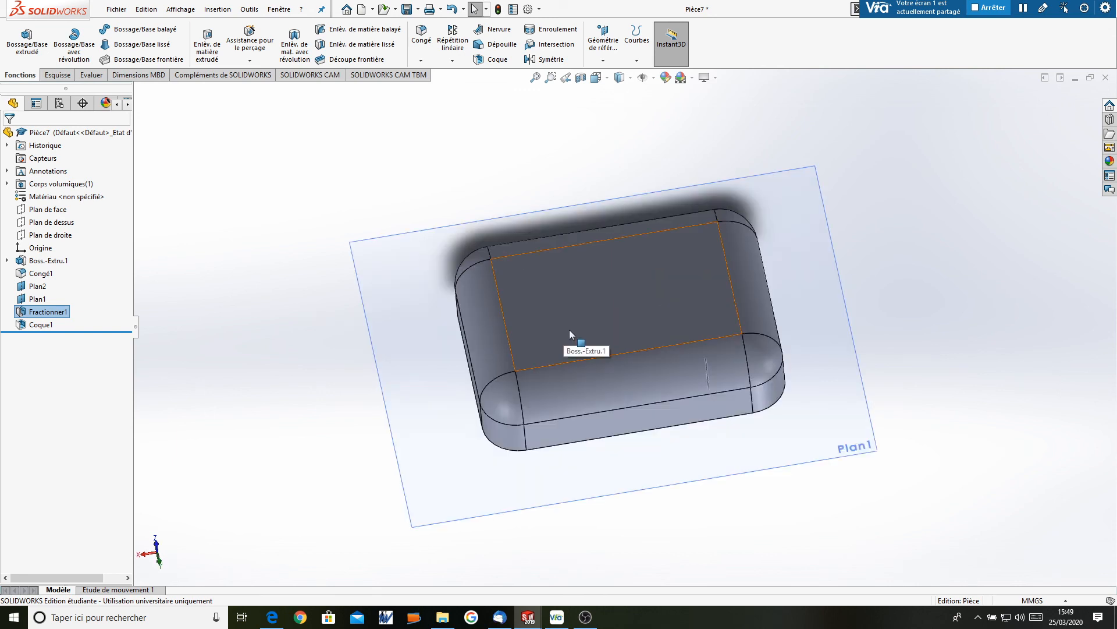